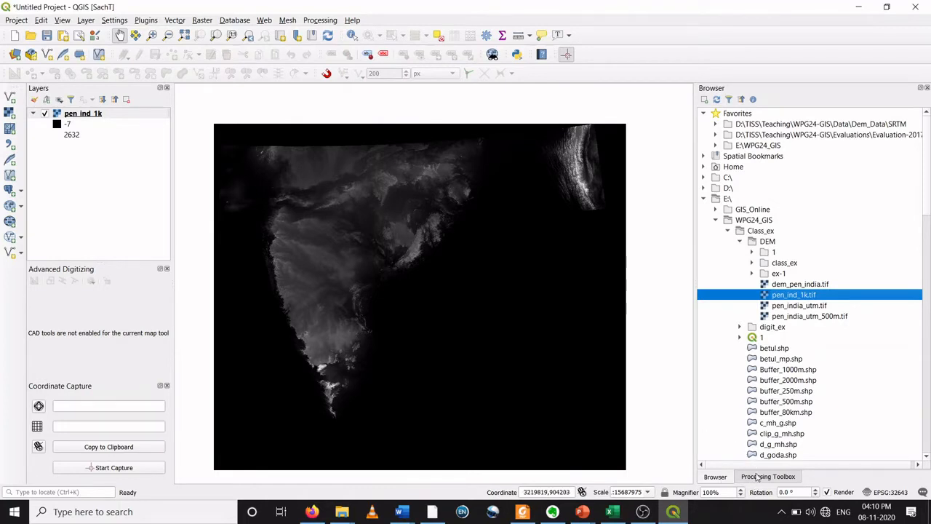
Step: Search the Processing Toolbox for r.watershed and open the GRASS r.watershed tool
click(760, 478)
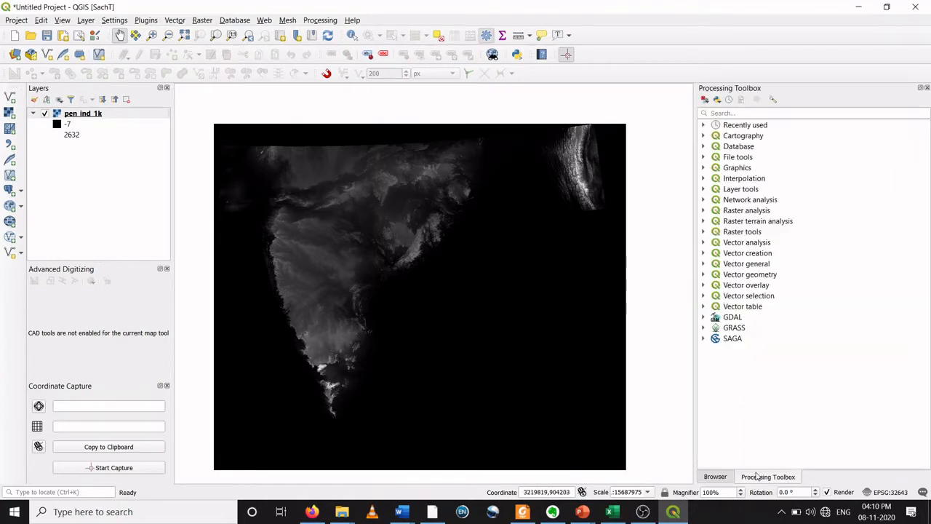
click(736, 113)
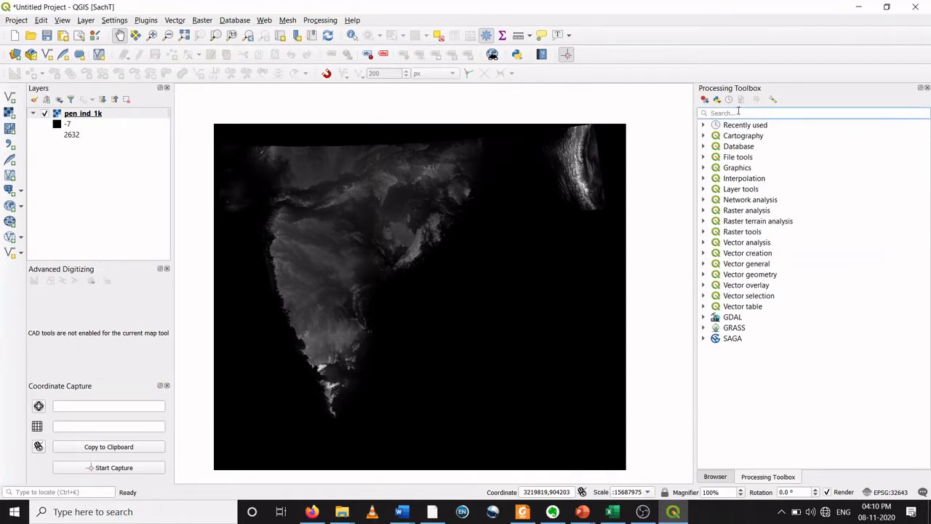
text(r.watershed)
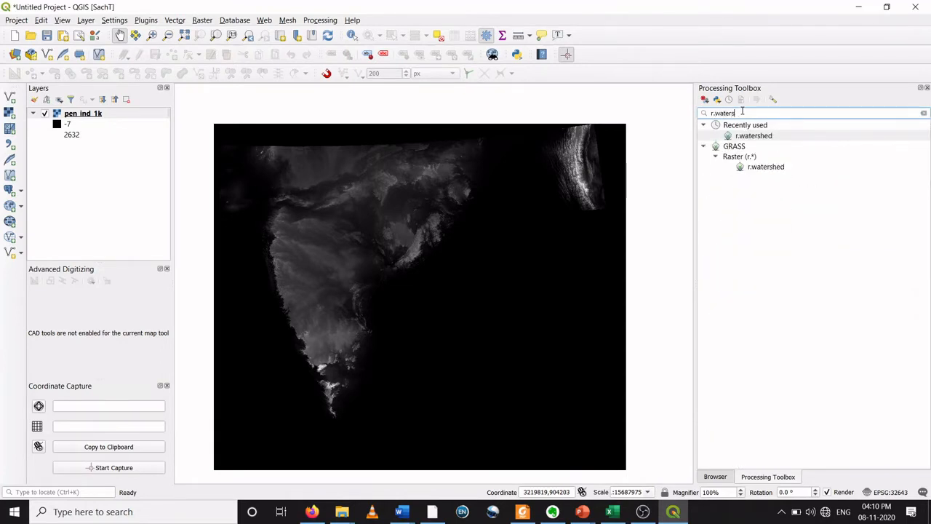
click(772, 168)
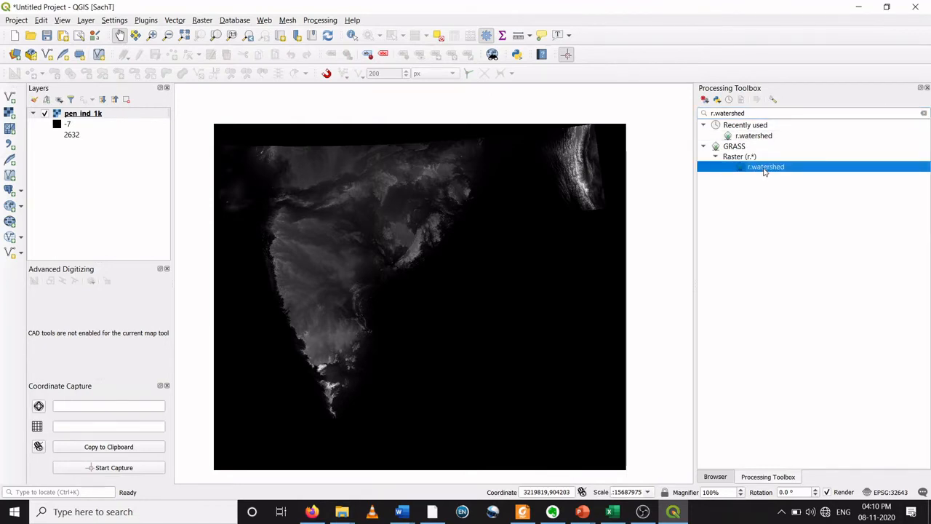
double_click(765, 171)
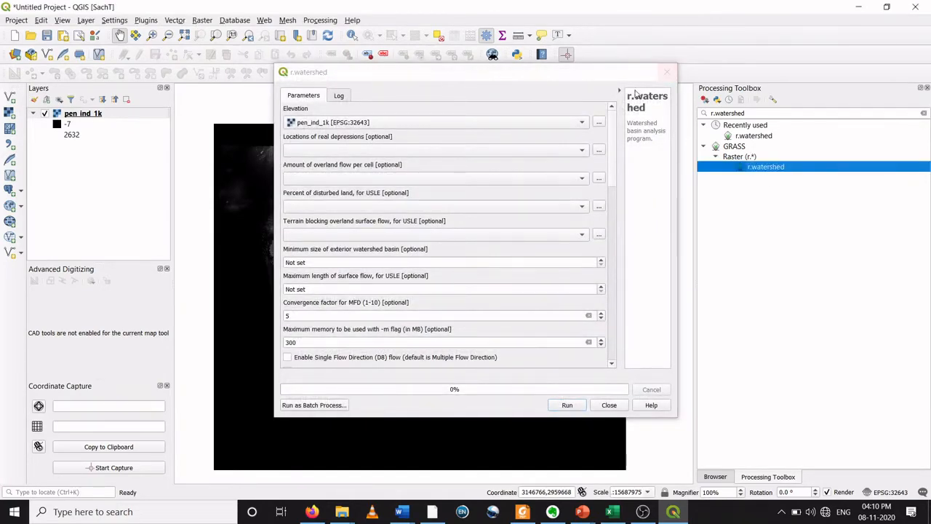
Step: Set the minimum size of exterior watershed basin to 500 and enable Single Flow Direction (D8) flow
drag(586, 75, 540, 68)
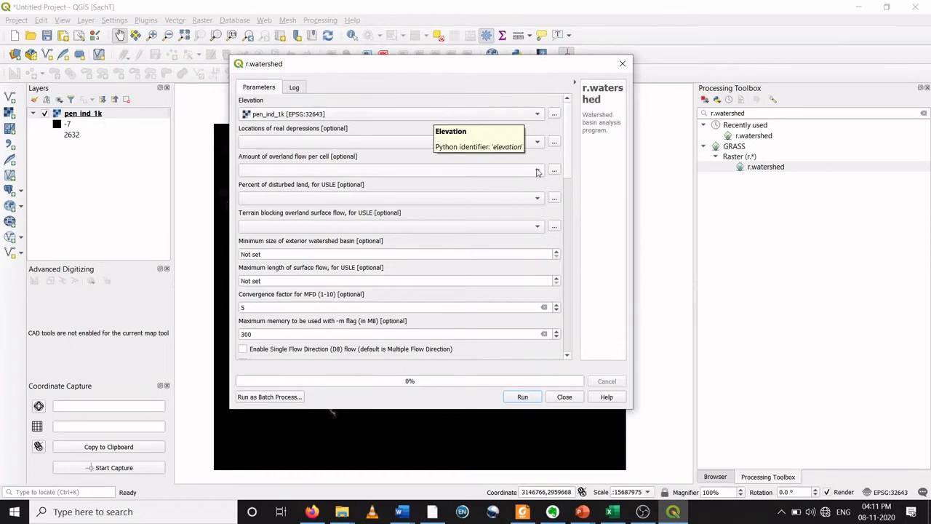
scroll(571, 164, down, 3)
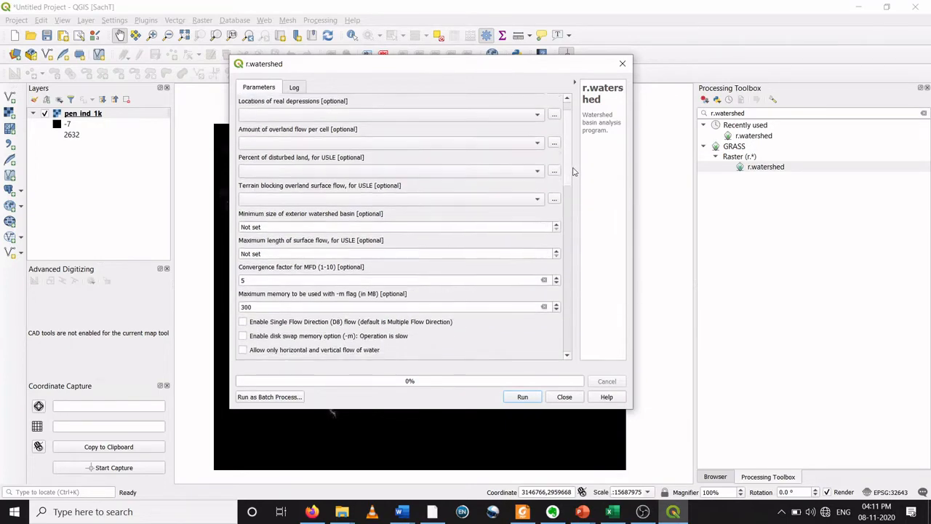
scroll(565, 183, up, 1)
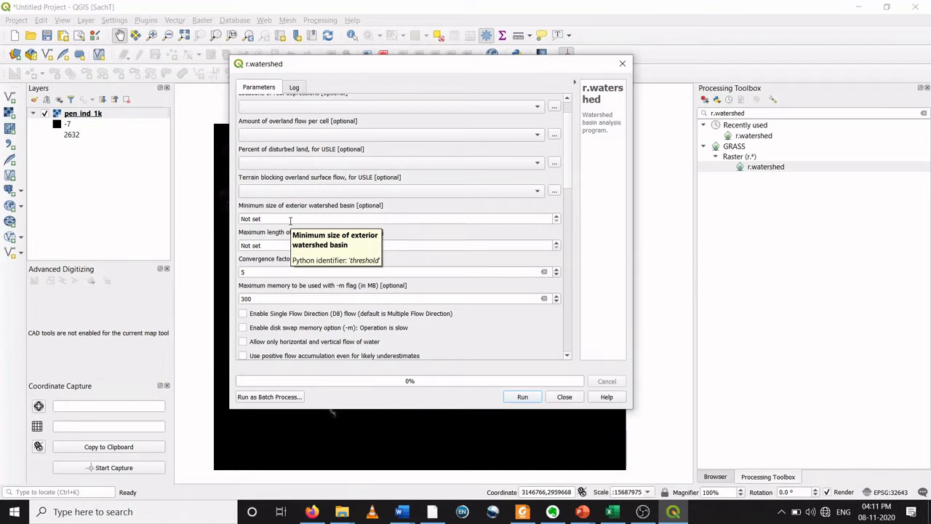
click(290, 220)
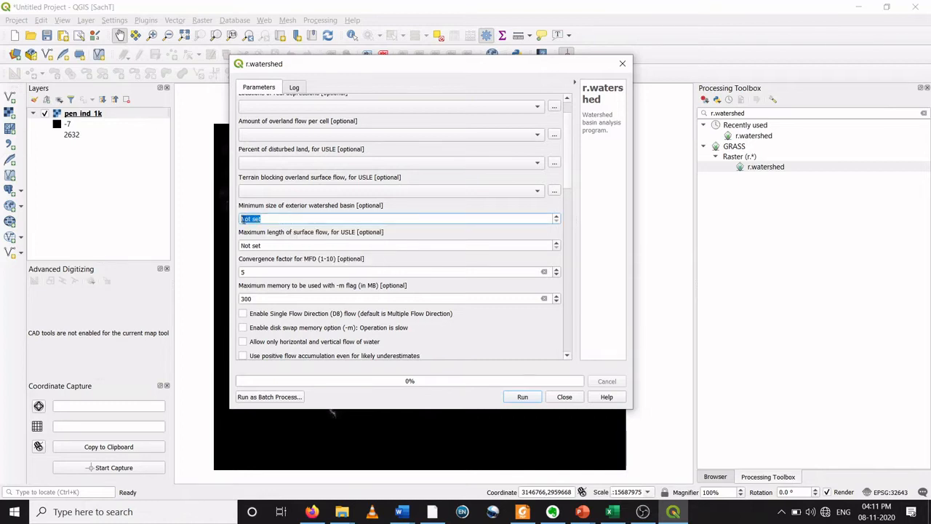
text(500)
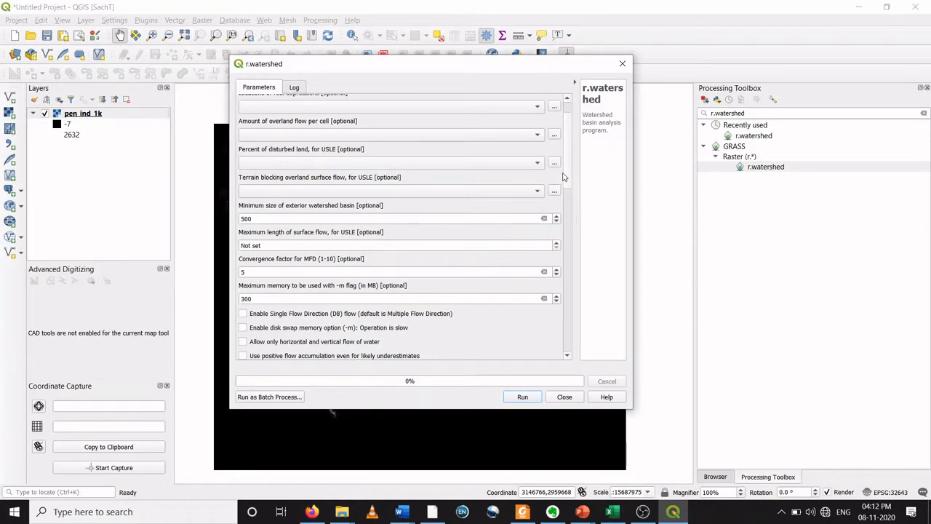
drag(568, 172, 570, 201)
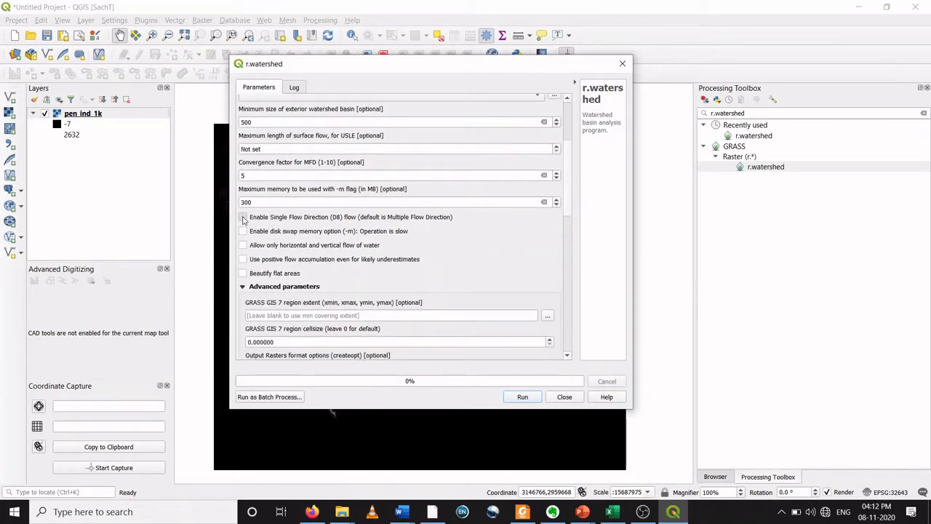
click(244, 218)
Step: Choose to save the cells-draining output to a file and create a new folder DEM_ex_1 inside the DEM folder
scroll(569, 211, down, 1)
drag(566, 212, 571, 293)
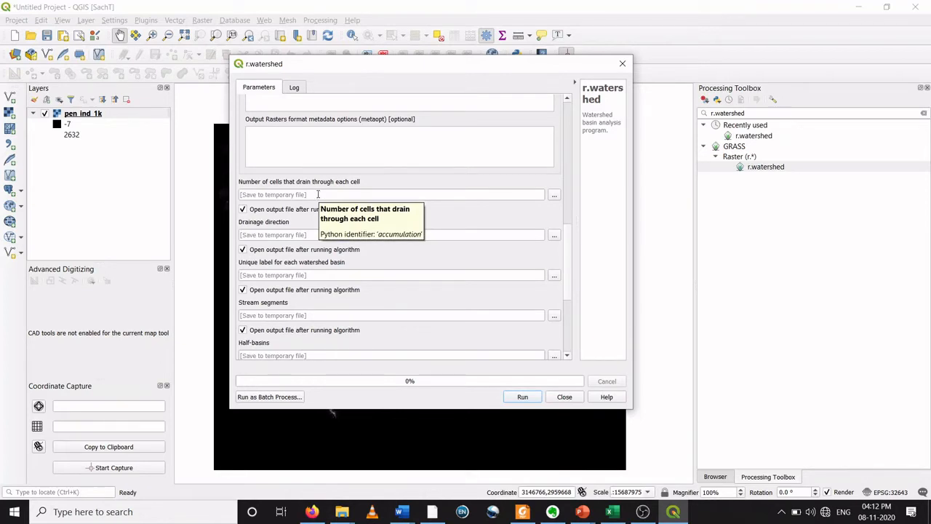
click(553, 198)
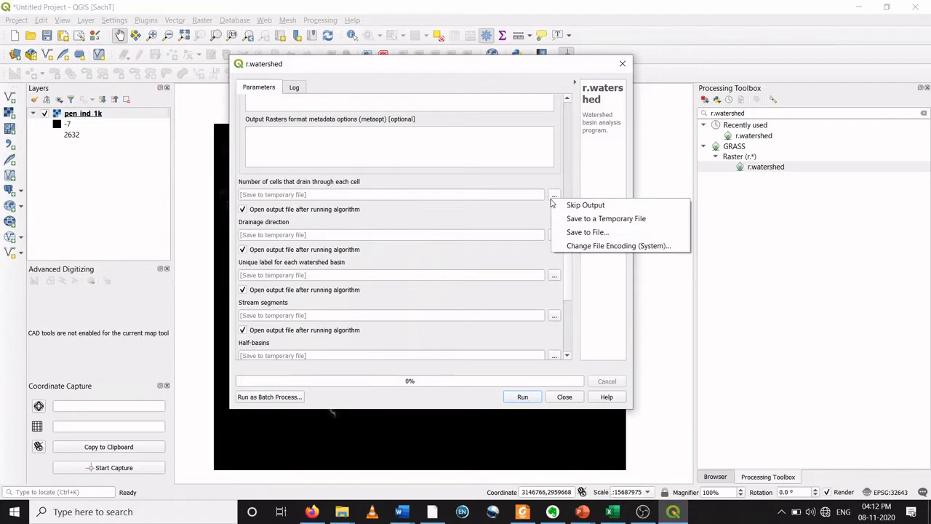
click(588, 232)
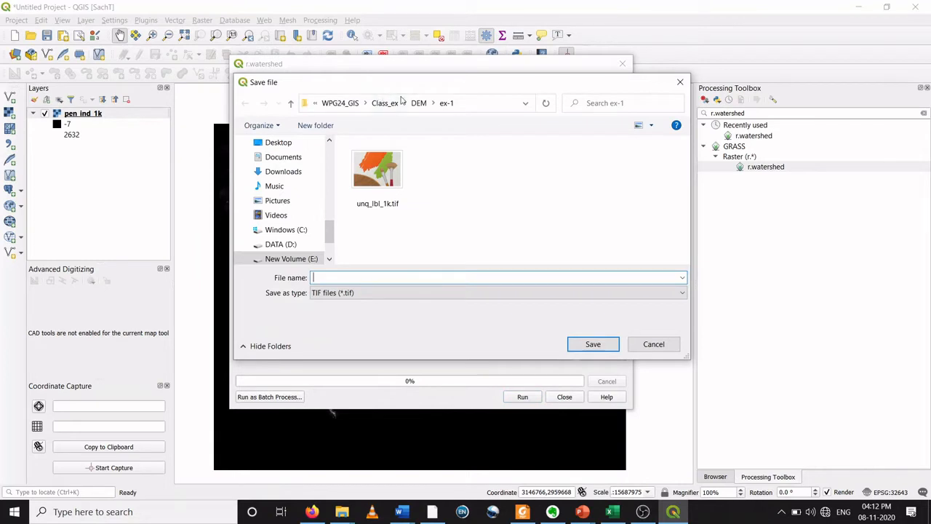
click(419, 102)
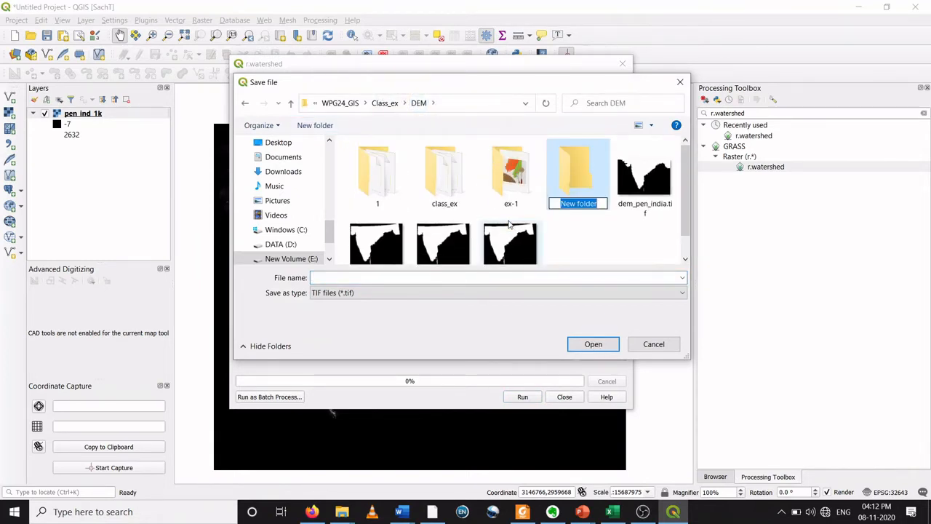
text(DEM)
key(BackSpace)
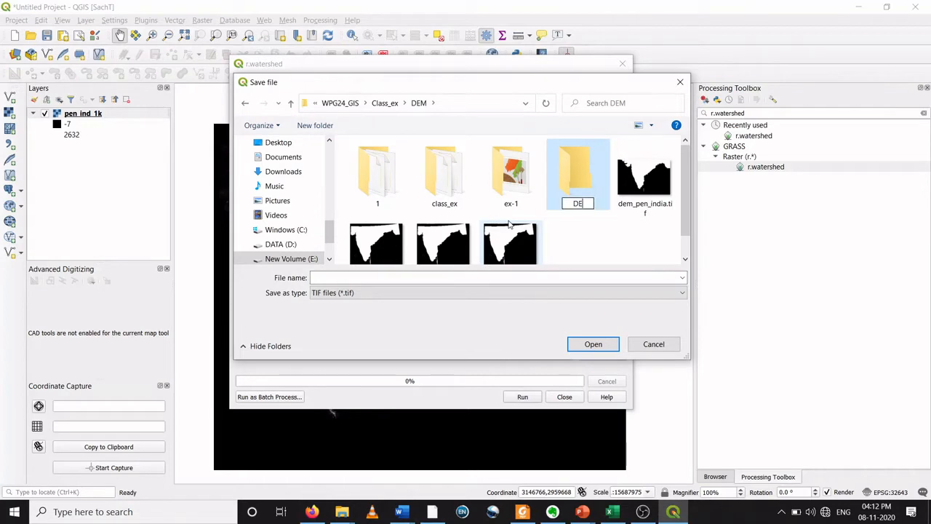
text(M_ex_1)
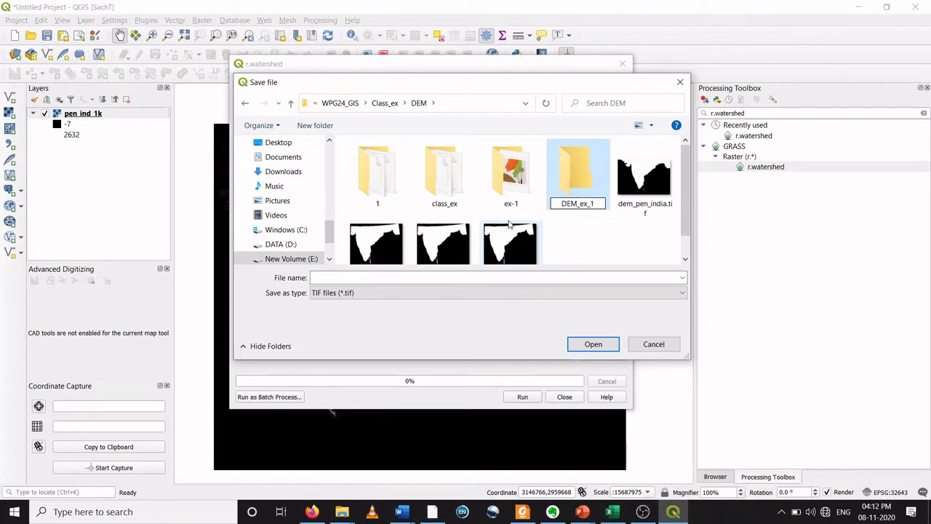
key(Return)
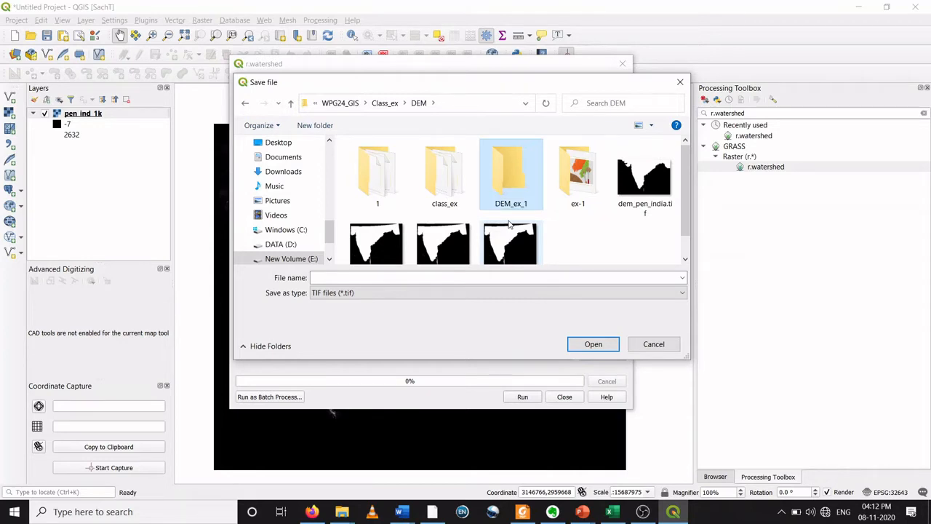
Step: Open DEM_ex_1 and save the number of cells that drain through each cell output as flow_accu_1k
key(Return)
click(379, 277)
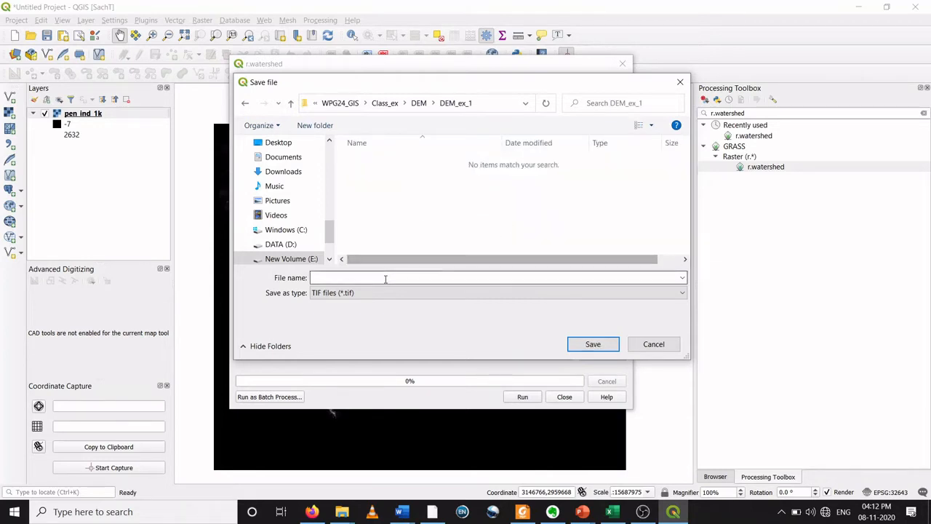
text(flow)
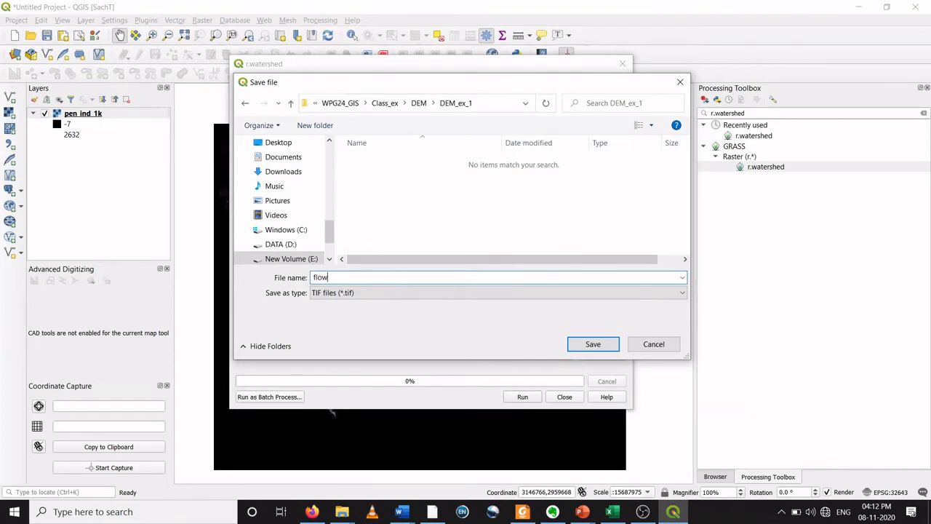
text(_accu_1k)
click(590, 345)
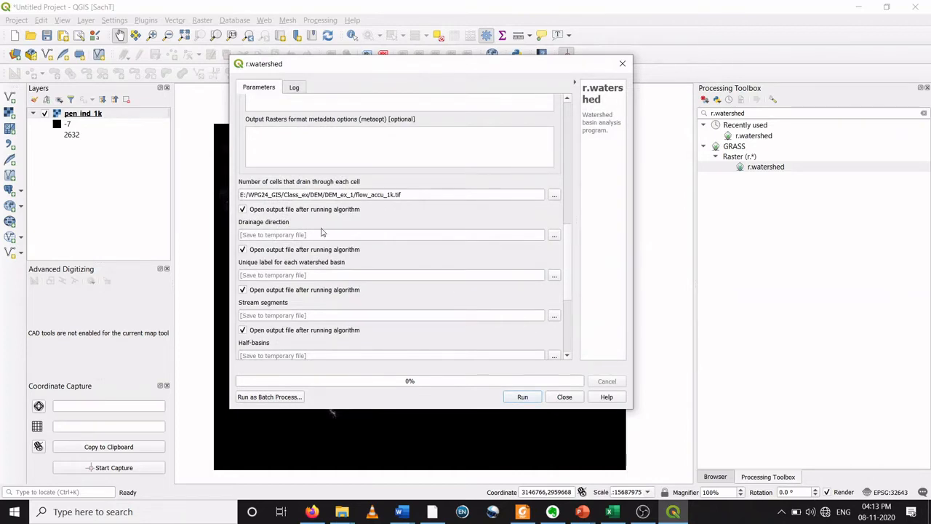
Step: Save the drainage direction output to a file named dr_dir_1k in DEM_ex_1
click(554, 235)
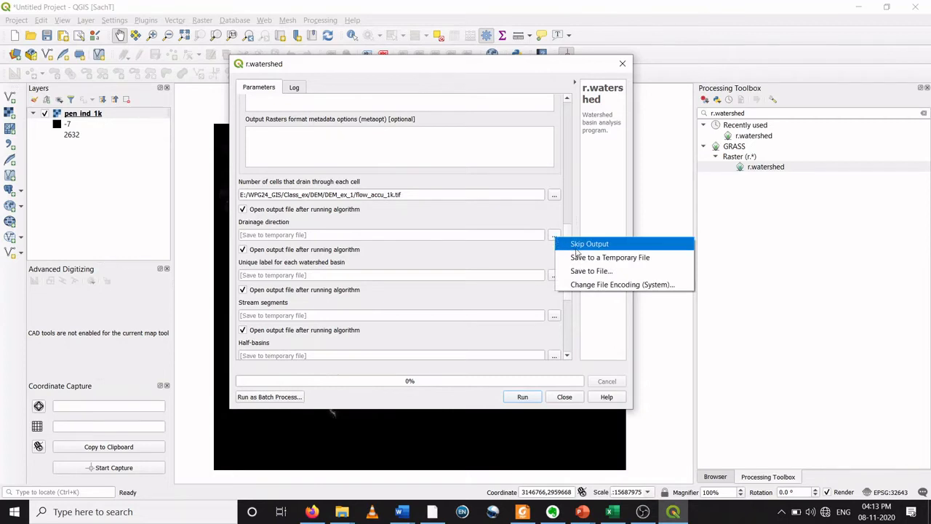
click(590, 270)
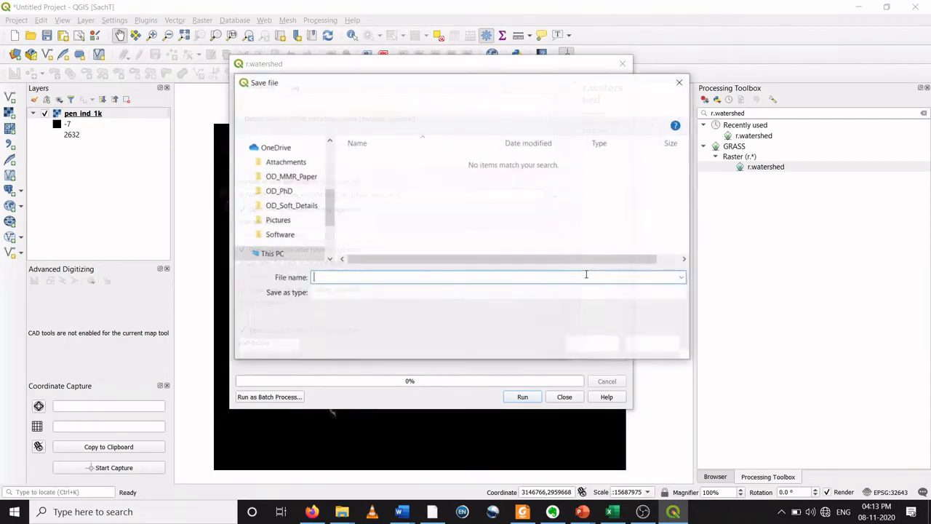
text(d)
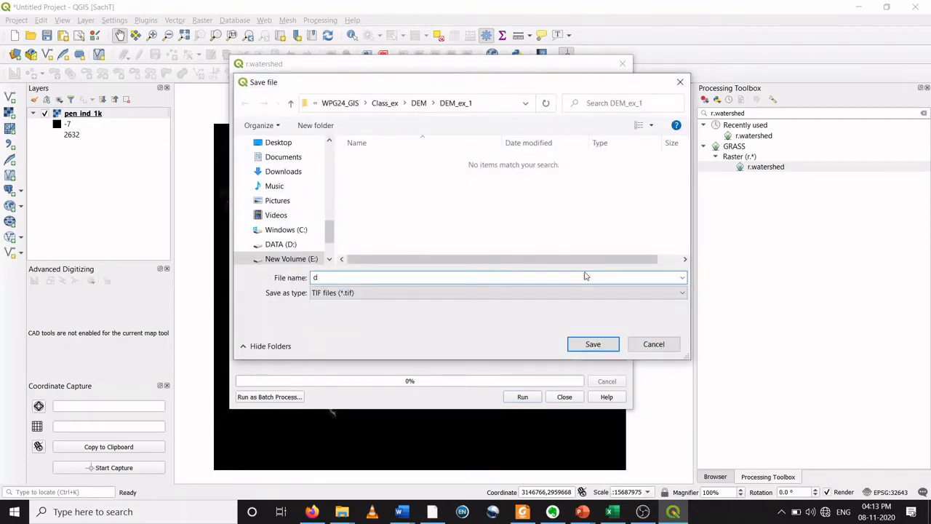
text(r_dir_1k)
click(594, 344)
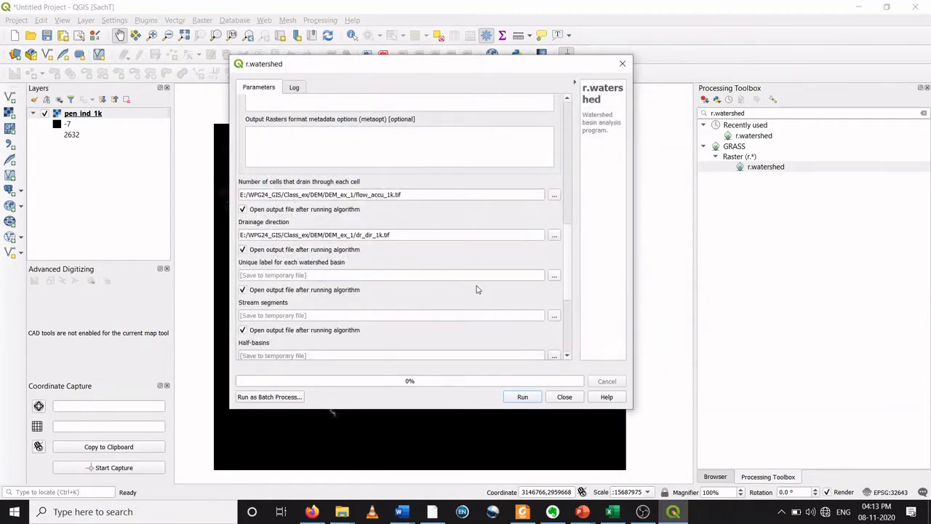
Step: Save the unique label for each watershed basin output to a file named unq_lbl_1k
click(553, 276)
click(579, 310)
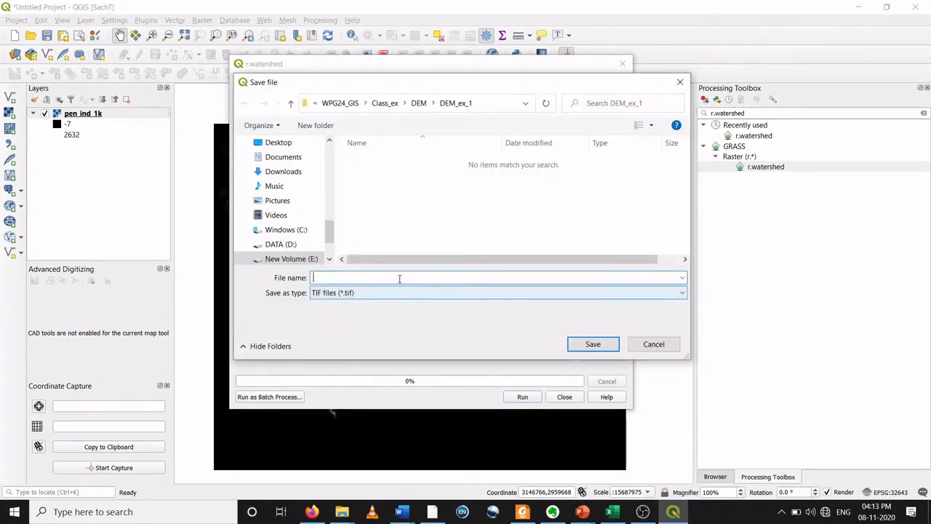
text(u)
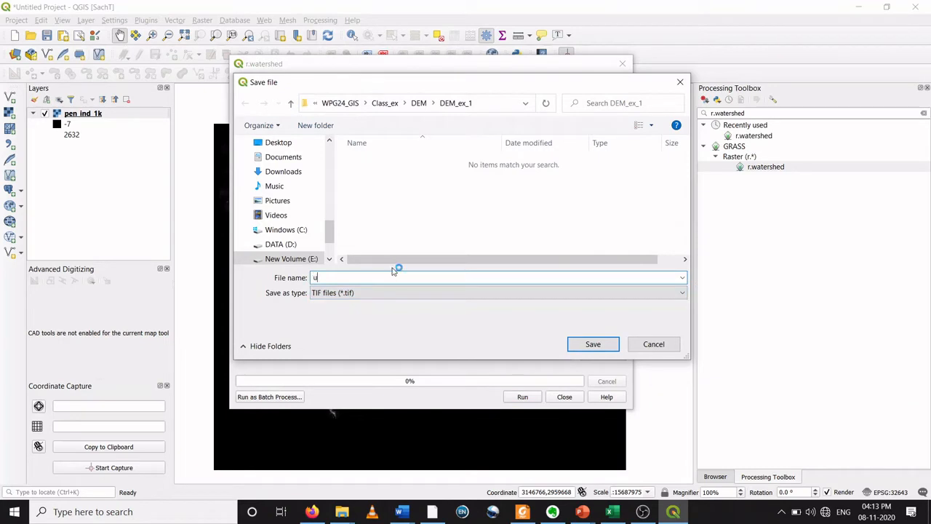
text(nq_)
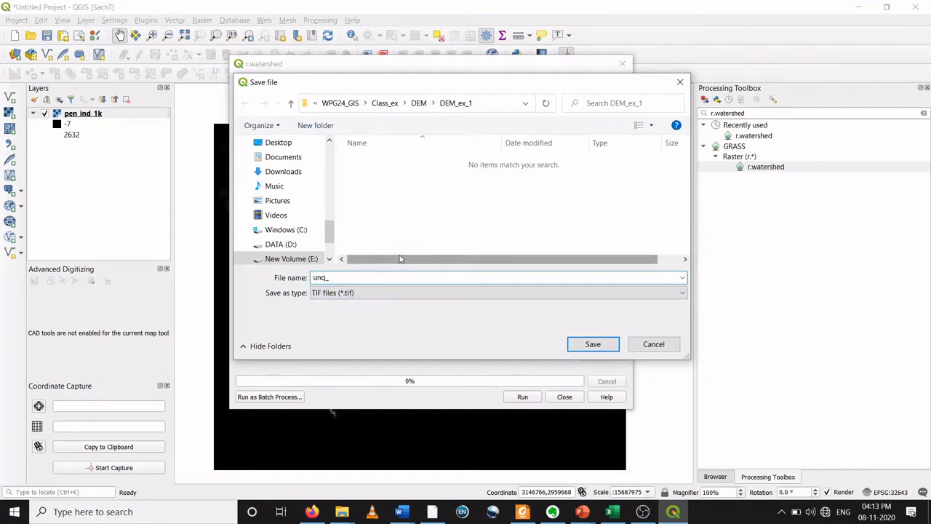
text(lbl_1k)
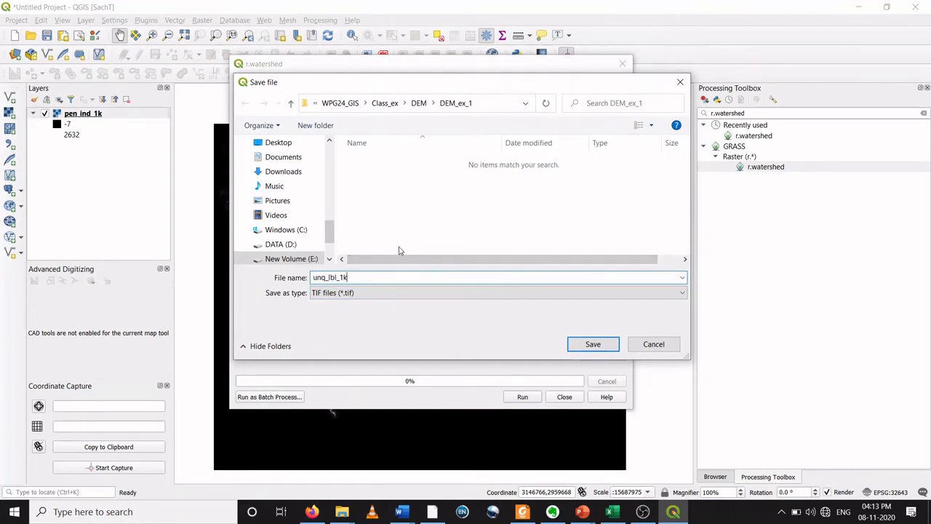
click(593, 345)
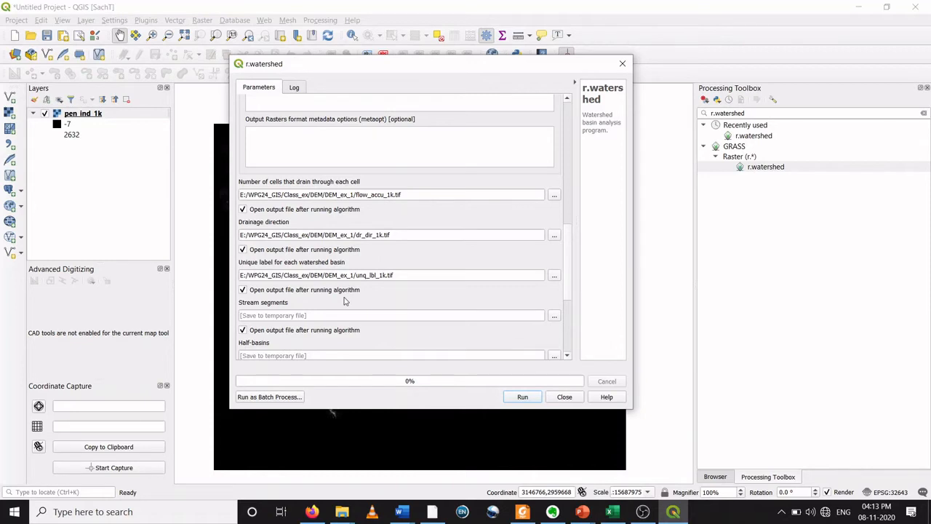
Step: Save the stream segments output to a file named str_seg_1k
click(553, 317)
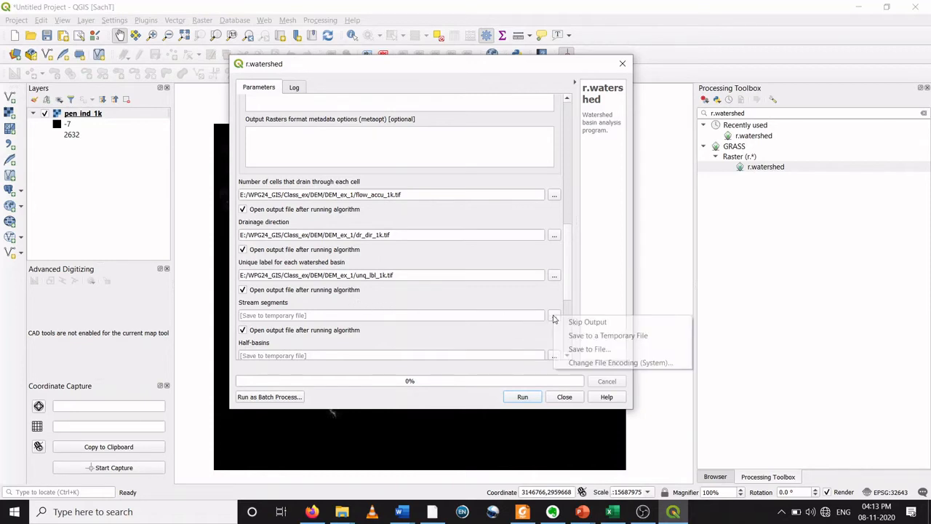
click(588, 348)
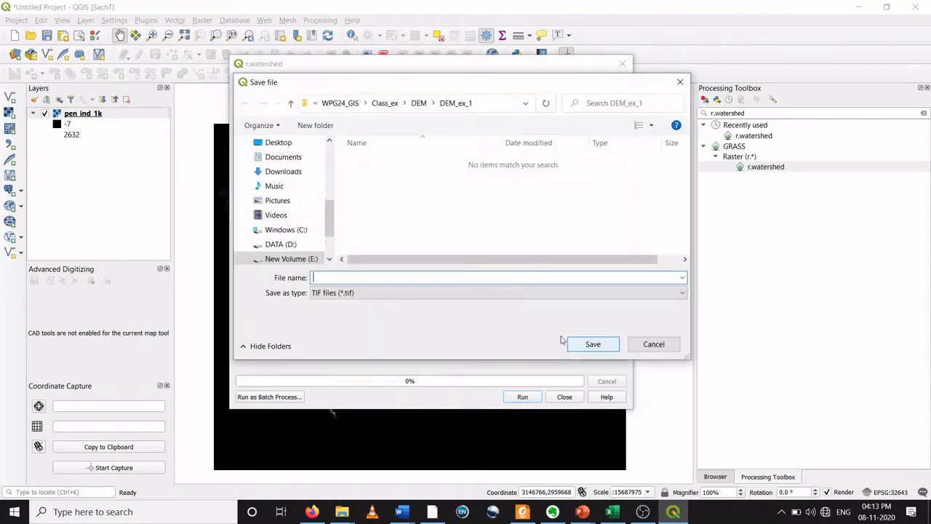
text(str_)
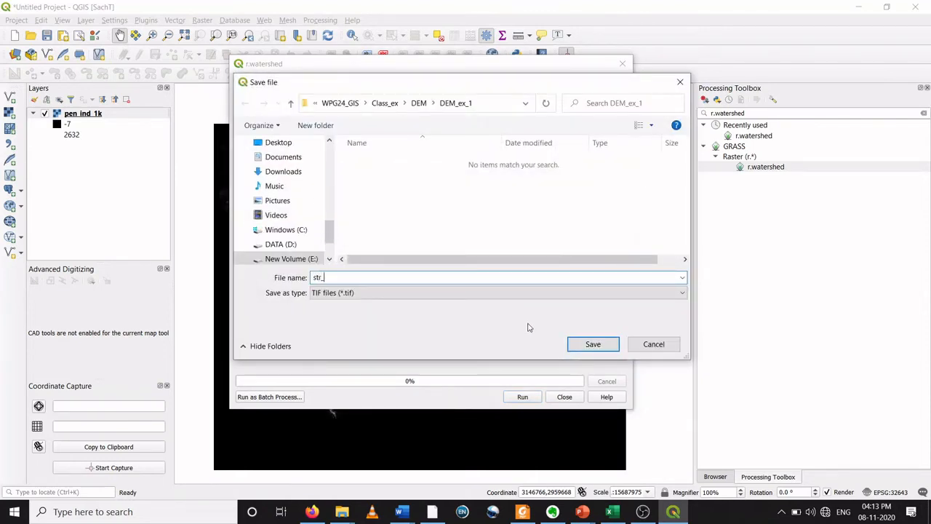
text(seg_1k)
click(615, 344)
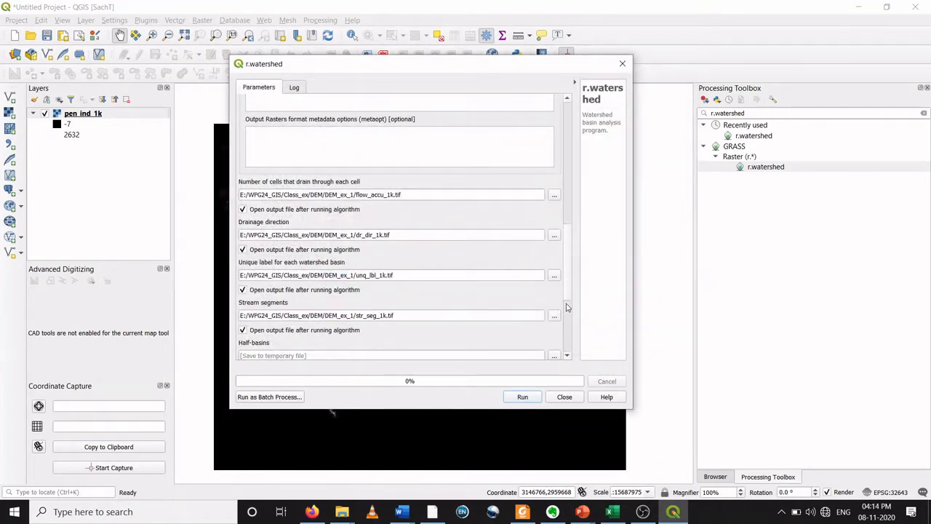
drag(568, 298, 569, 330)
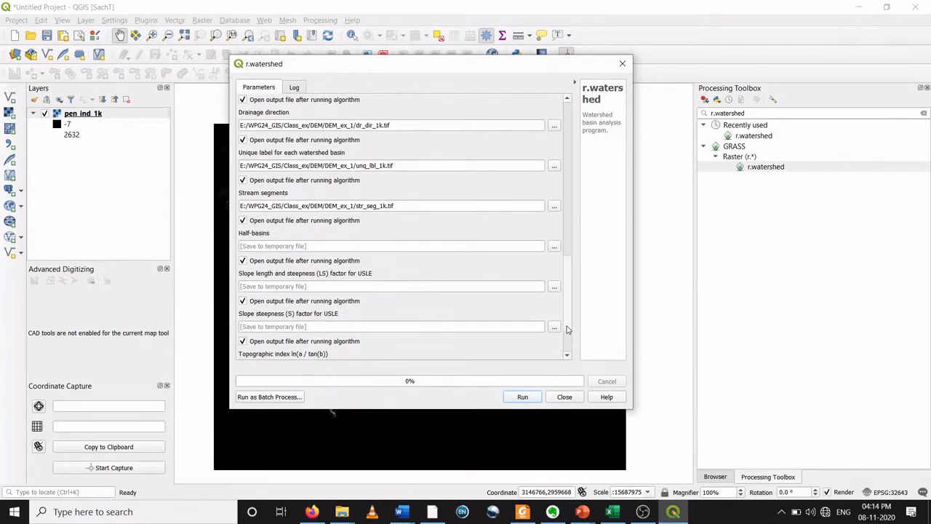
Step: Disable opening the half-basins and slope length and steepness (LS) outputs after the algorithm runs
click(243, 261)
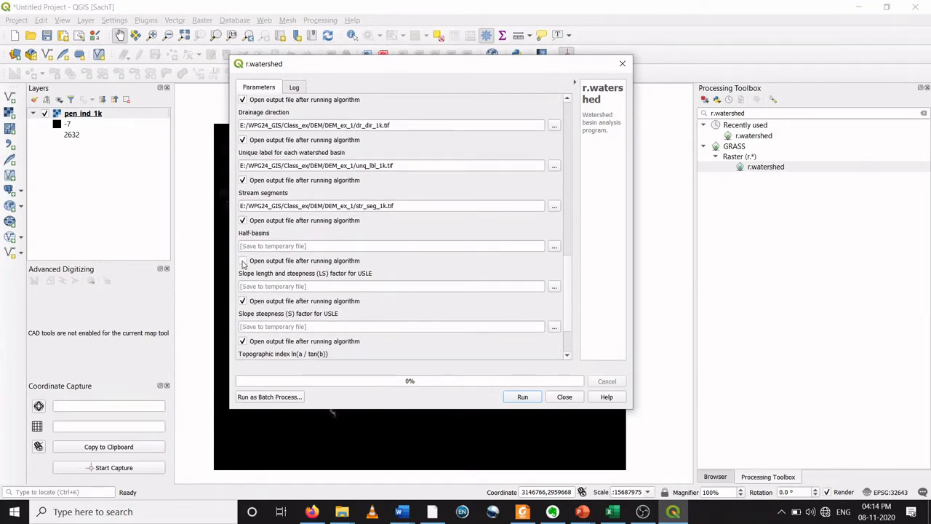
click(243, 301)
drag(572, 288, 571, 312)
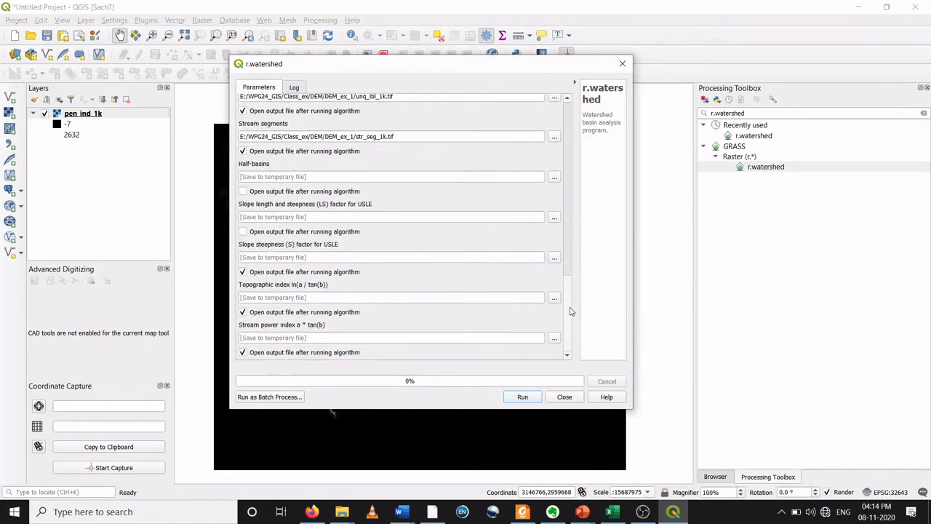
Step: Disable opening the slope steepness, topographic index and stream power outputs, then run r.watershed and close the dialog
click(243, 272)
click(242, 312)
click(243, 353)
click(522, 397)
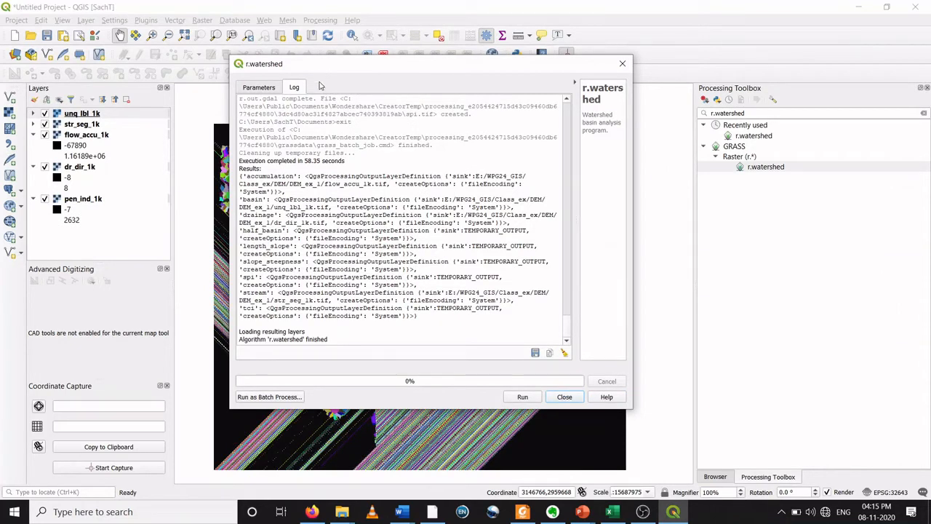
click(565, 398)
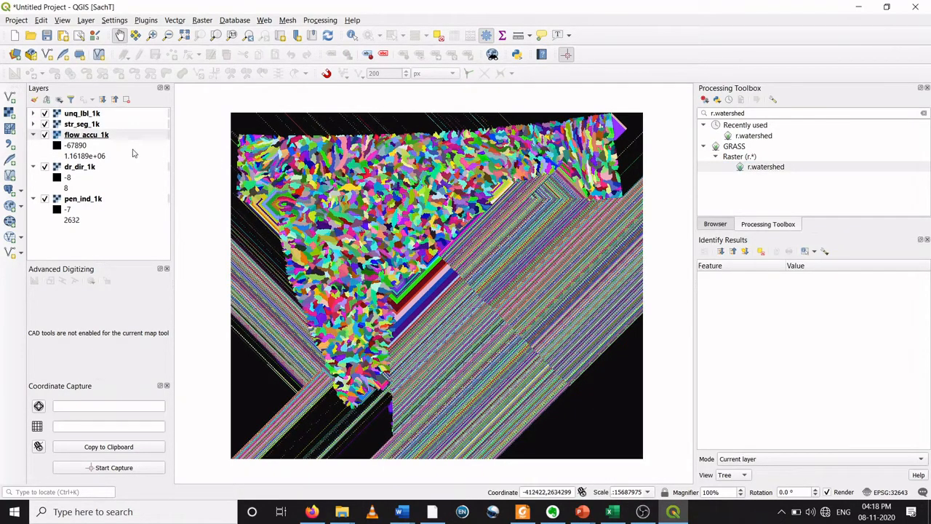
Step: Hide the unq_lbl_1k, str_seg_1k and flow_accu_1k layers and select the dr_dir_1k layer
click(45, 113)
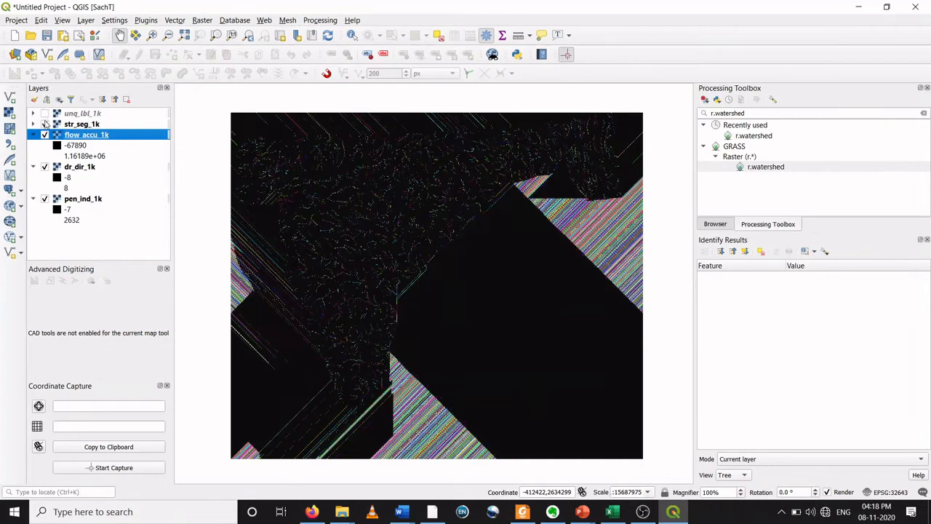
click(45, 123)
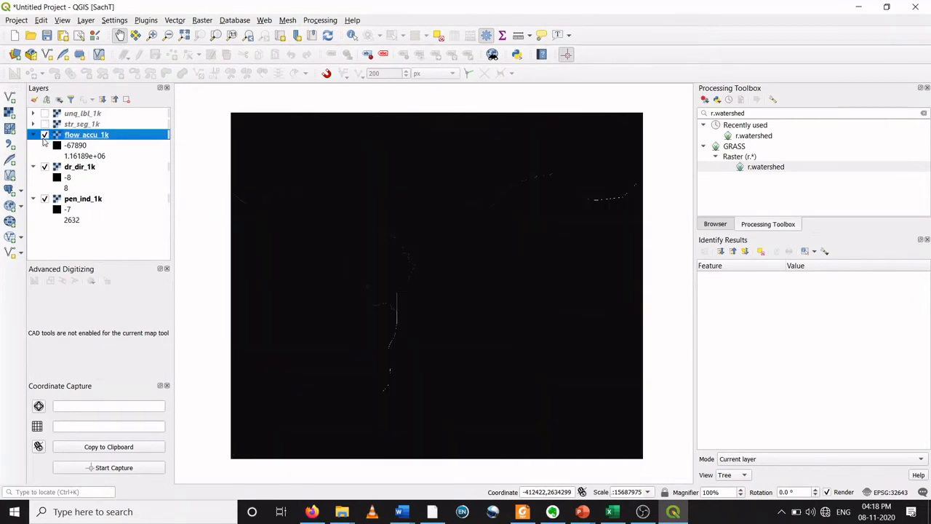
click(45, 136)
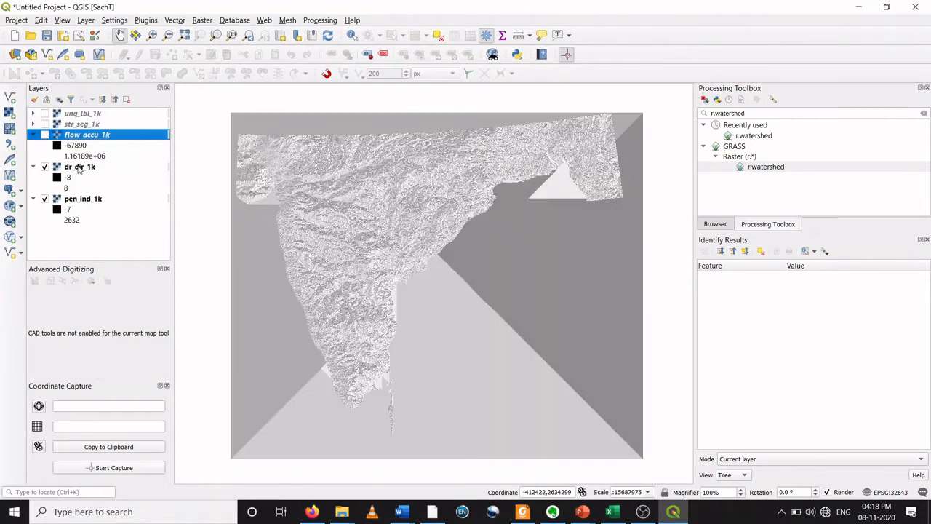
click(79, 167)
Step: Zoom into the drainage direction raster and identify the values of several cells
scroll(364, 226, up, 3)
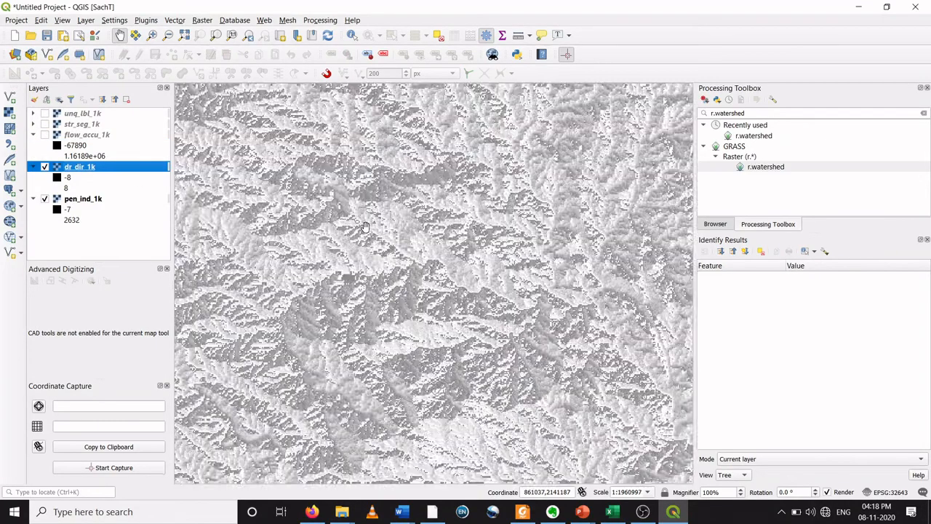
scroll(375, 236, up, 2)
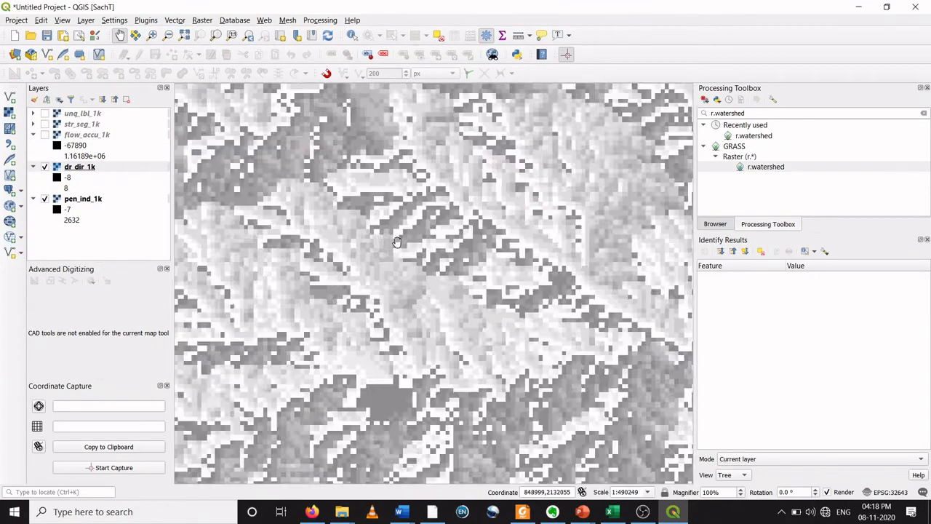
scroll(397, 243, up, 2)
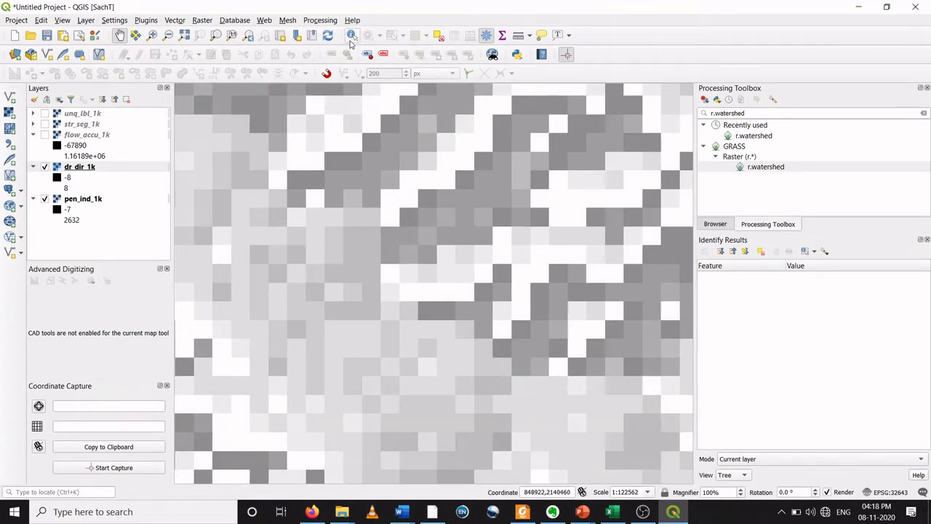
click(352, 36)
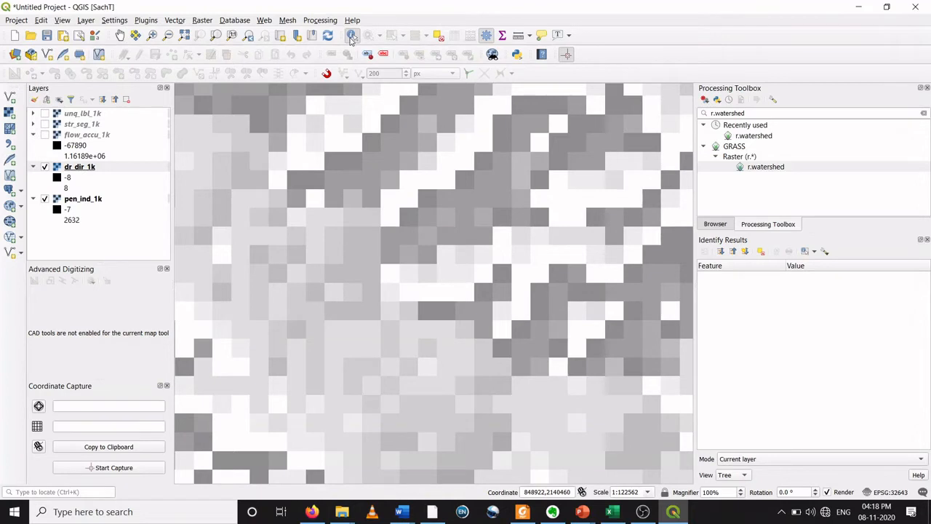
click(391, 227)
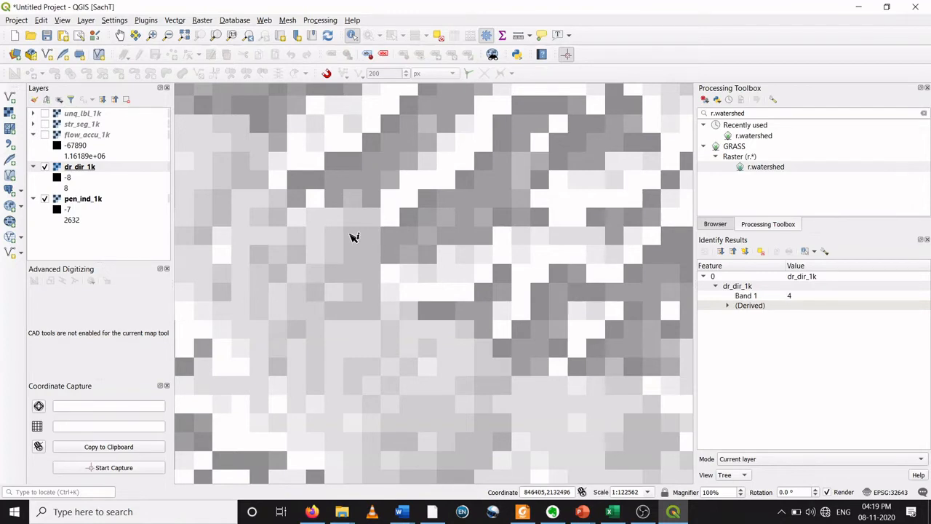
click(307, 207)
click(559, 228)
click(540, 187)
scroll(431, 203, down, 5)
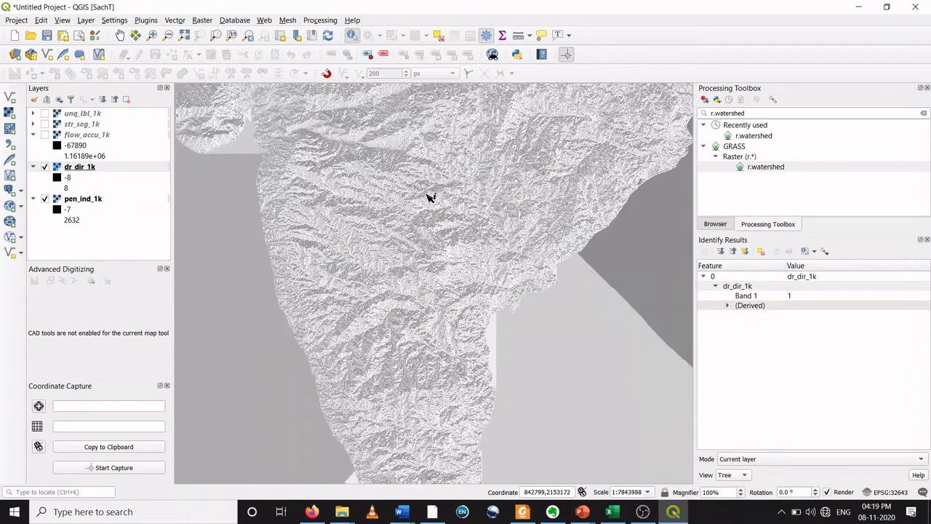
Step: Hide the drainage direction layer, show the flow_accu_1k layer and pan the map
click(44, 167)
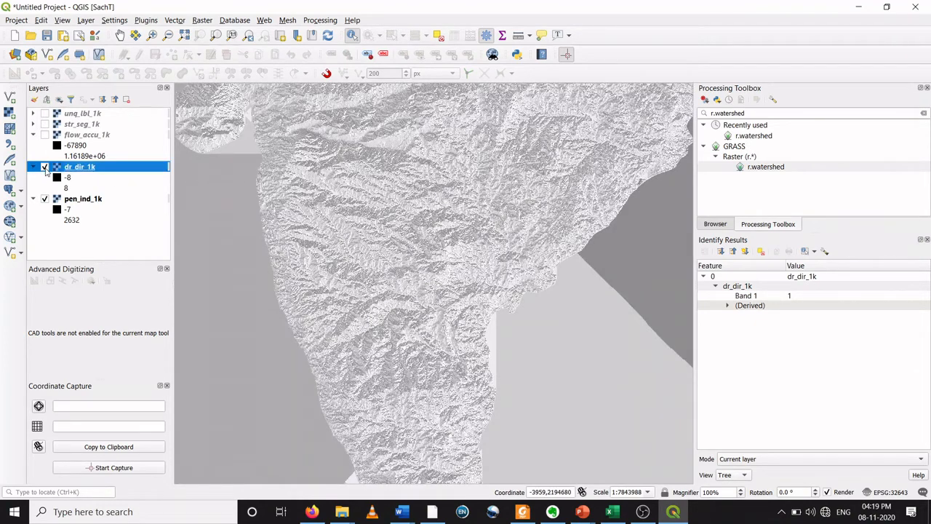
click(44, 135)
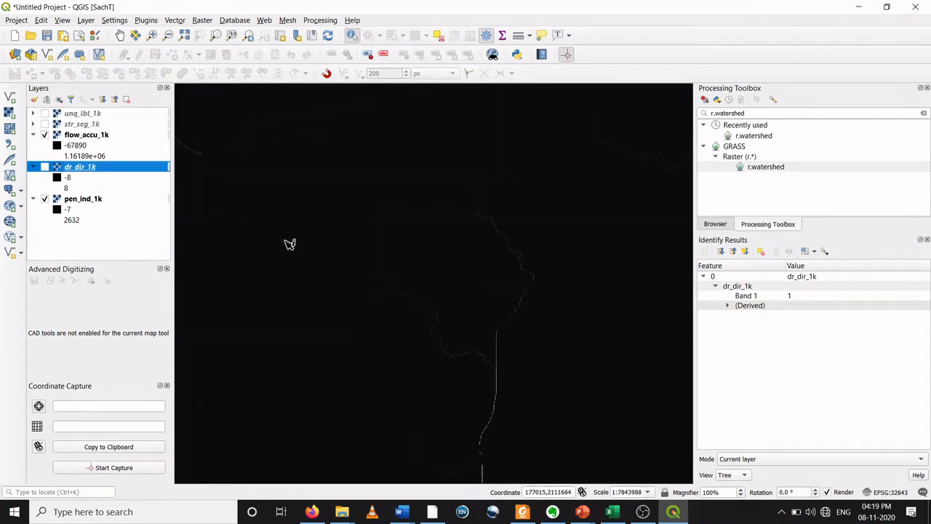
scroll(352, 276, down, 1)
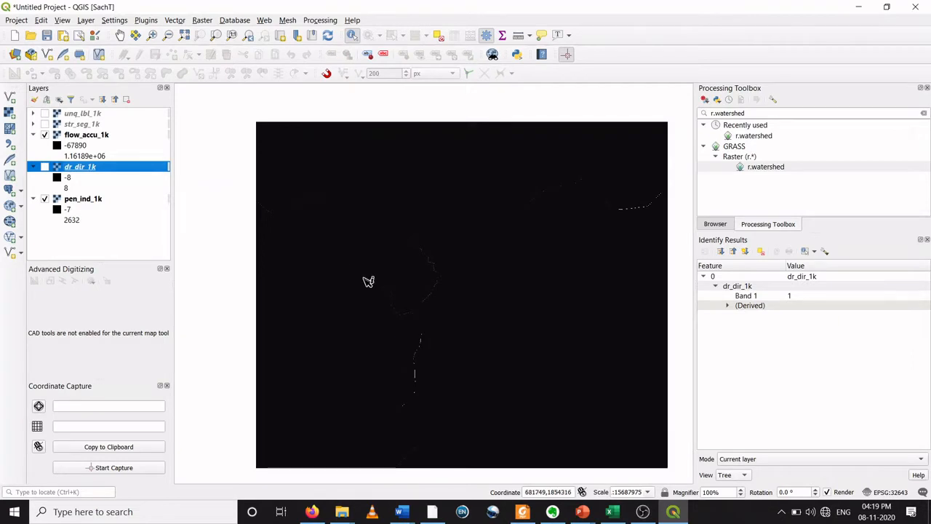
scroll(368, 280, up, 1)
scroll(369, 282, down, 1)
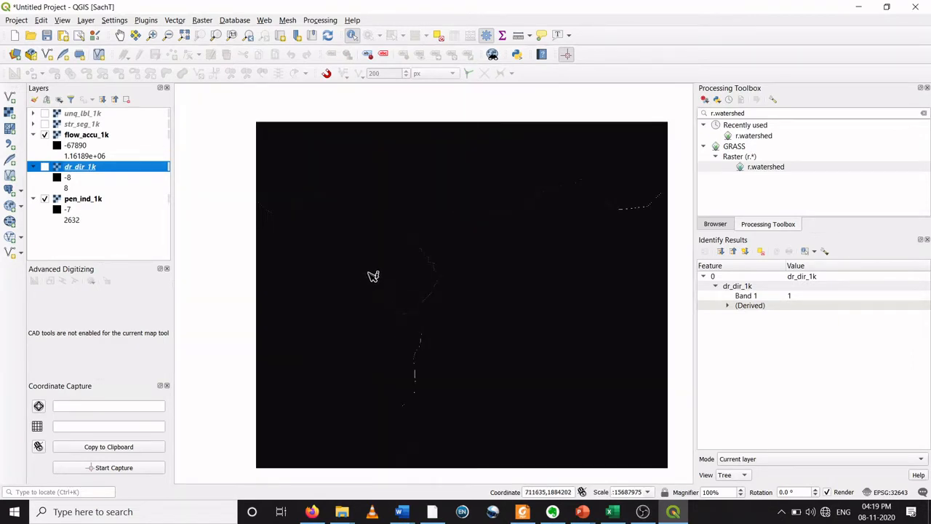
click(120, 34)
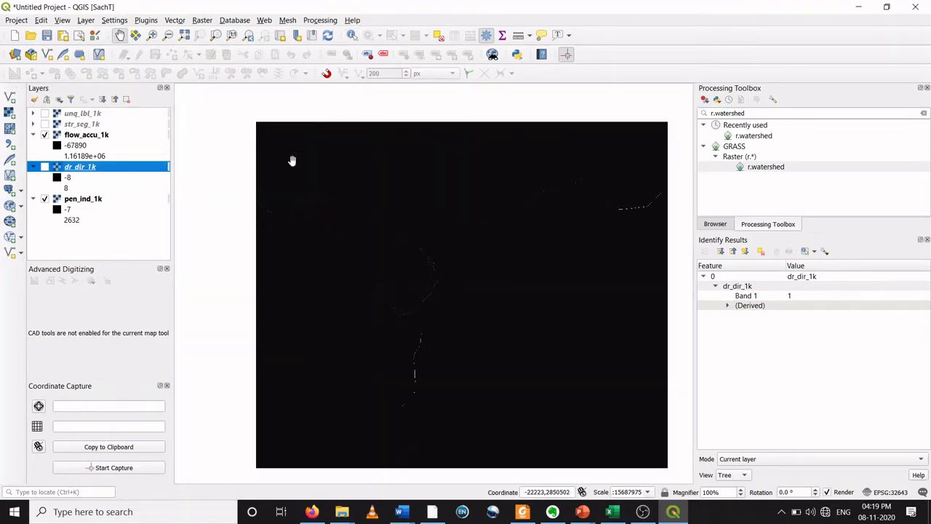
drag(378, 221, 348, 193)
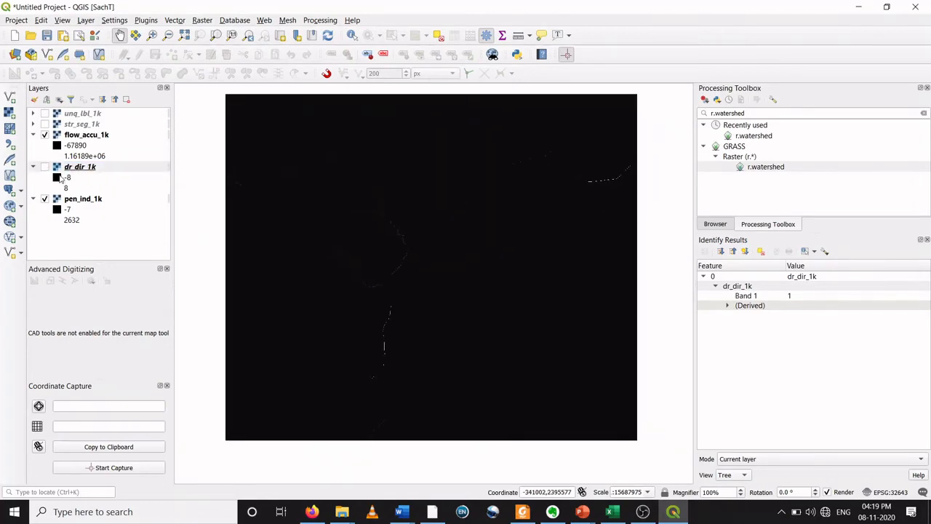
Step: Stretch the flow_accu_1k symbology using the cumulative count cut 2.0–98.0% min/max setting and apply it
double_click(62, 138)
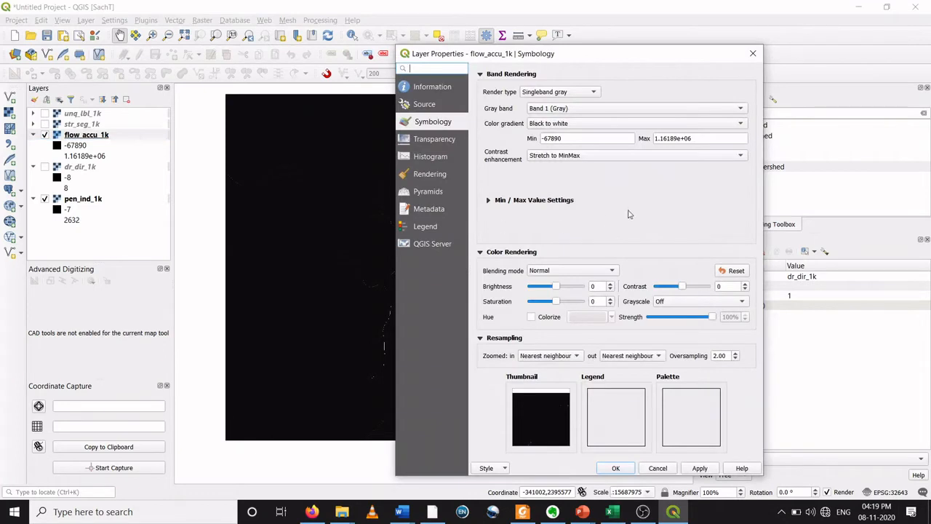
click(489, 200)
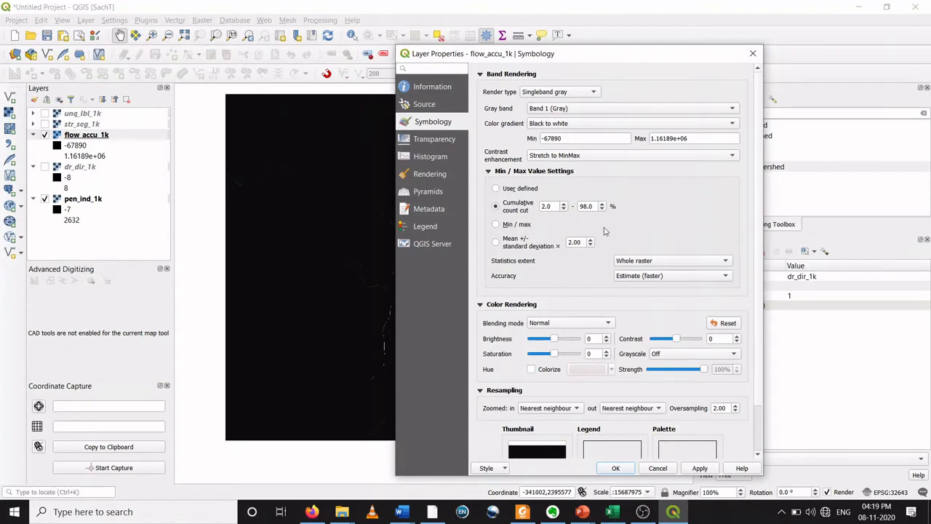
click(701, 470)
click(623, 470)
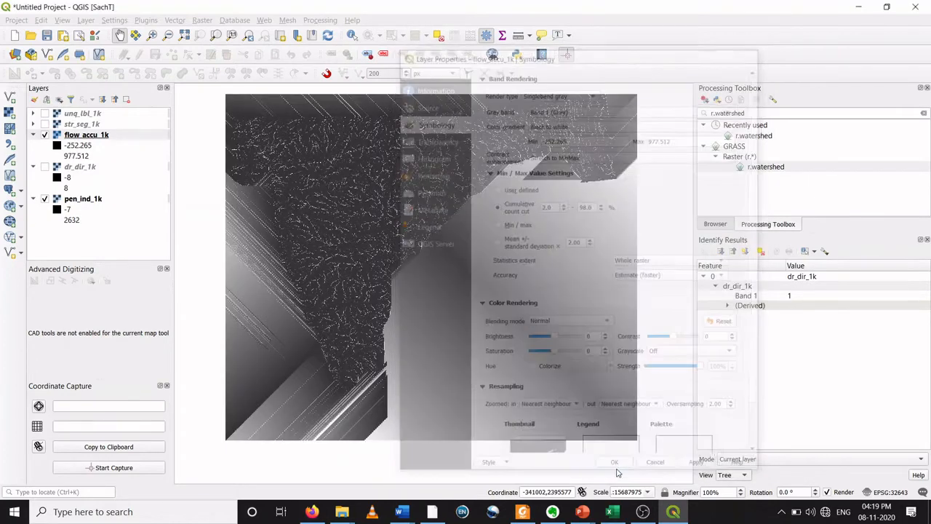
Step: Zoom and pan across the flow accumulation raster to examine the stream channels
drag(340, 207, 372, 224)
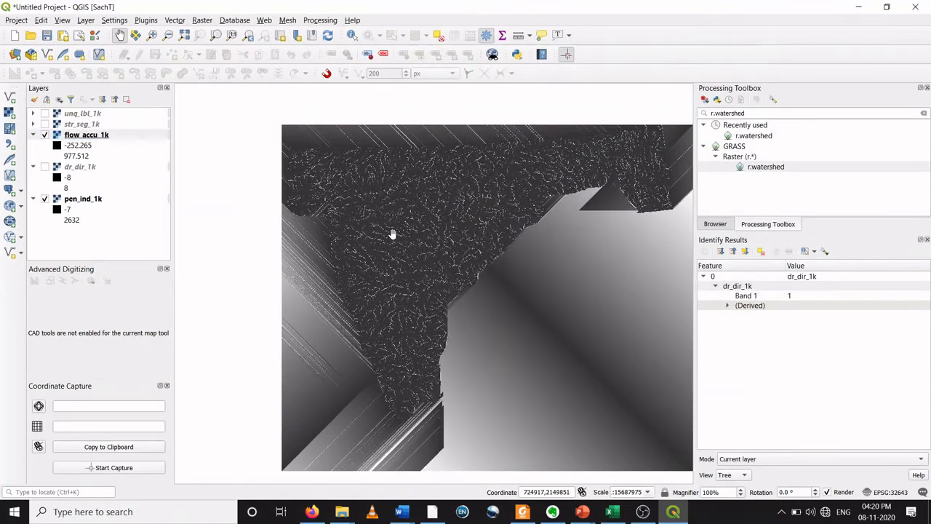
scroll(388, 234, up, 4)
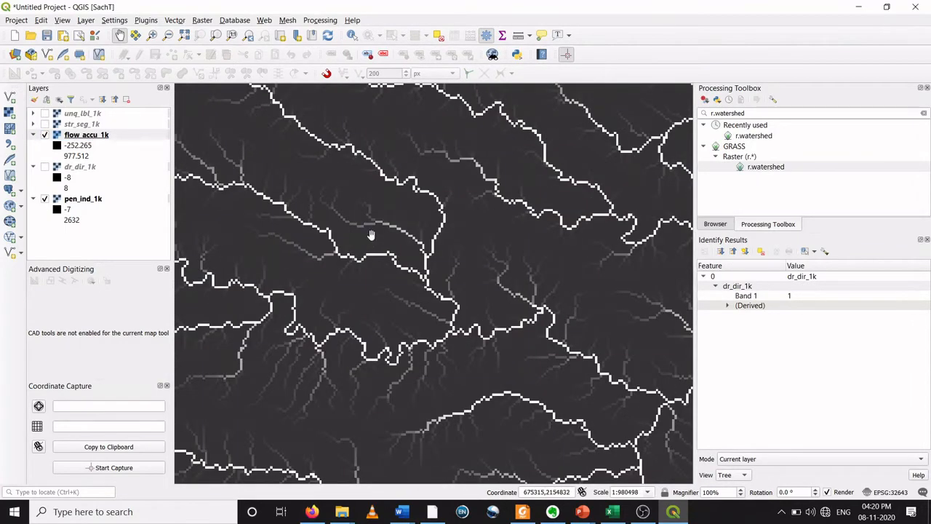
scroll(366, 255, down, 1)
drag(384, 270, 387, 275)
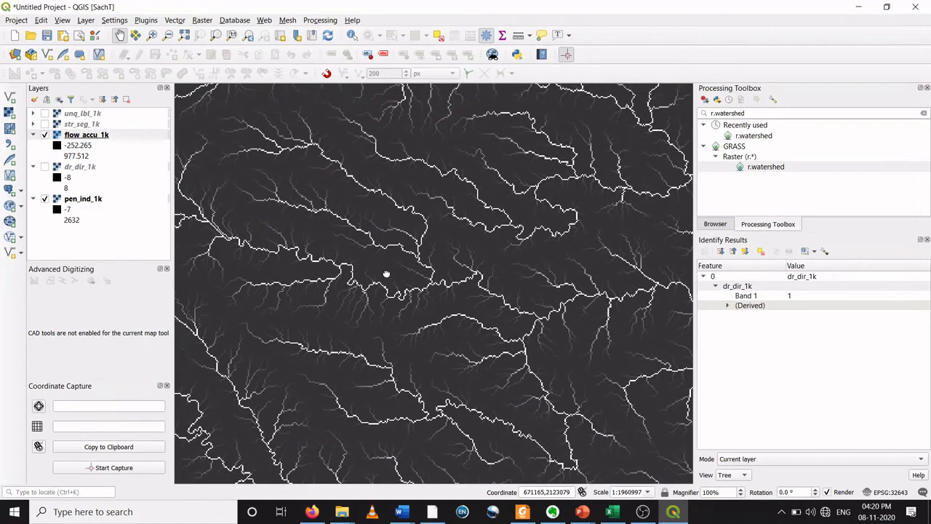
scroll(298, 162, up, 1)
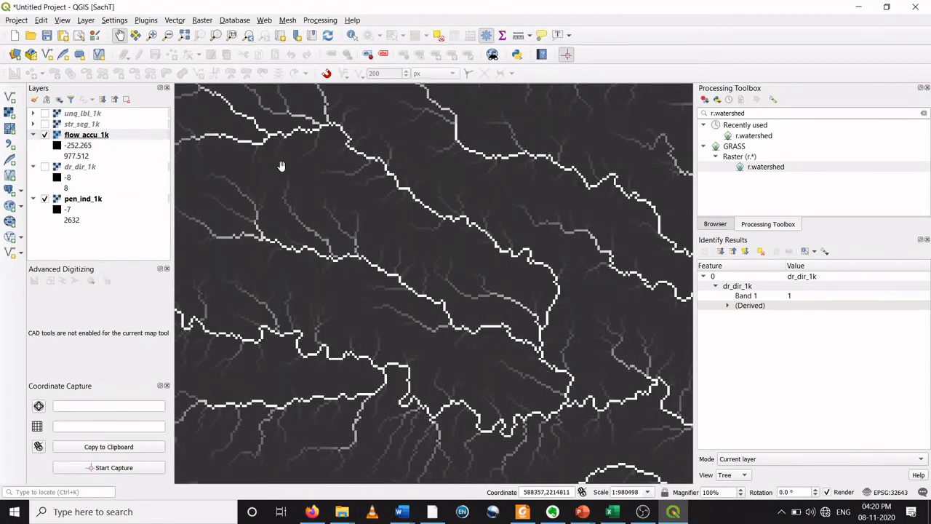
drag(280, 164, 328, 226)
scroll(306, 183, up, 1)
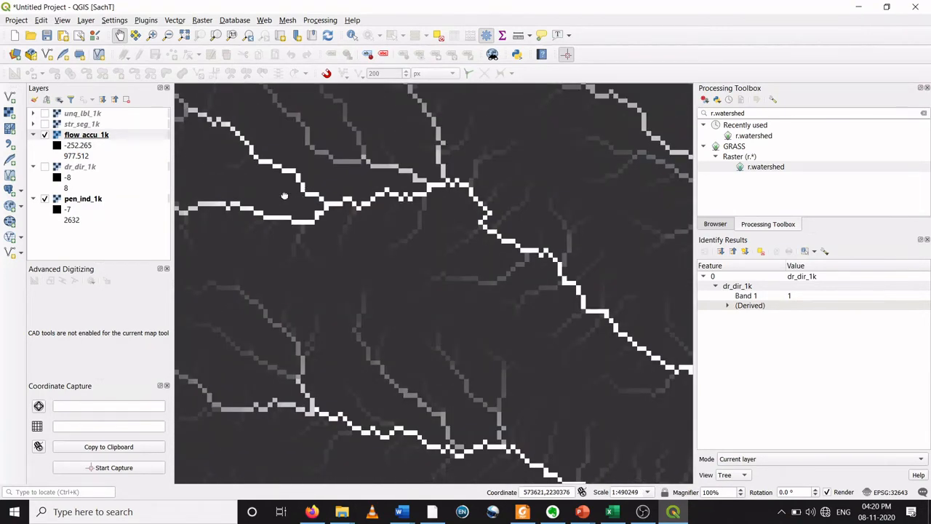
drag(284, 197, 388, 270)
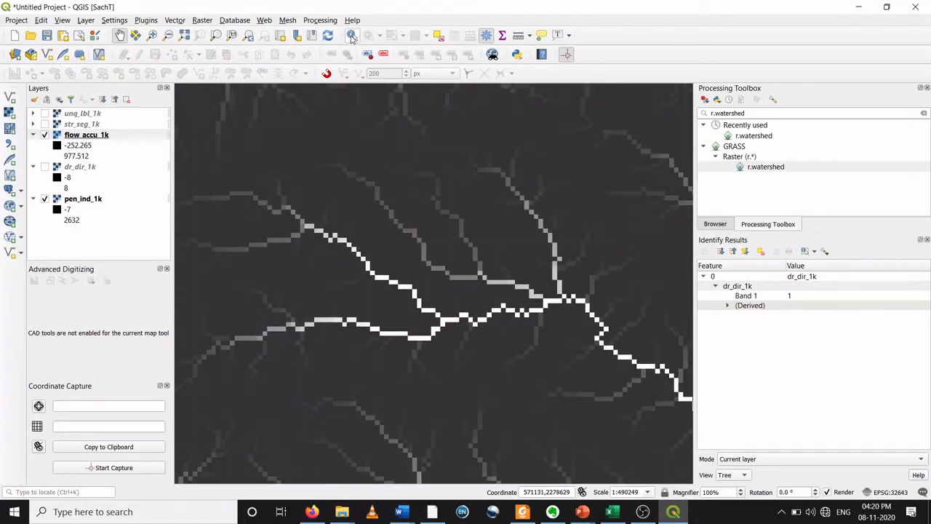
Step: Identify flow accumulation values of cells along several stream channels
click(352, 36)
click(371, 221)
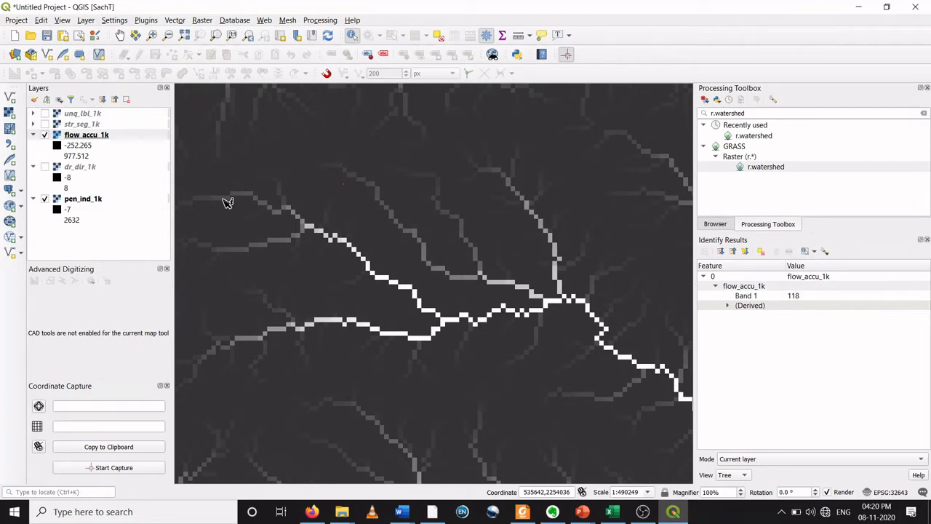
click(303, 220)
scroll(550, 304, down, 2)
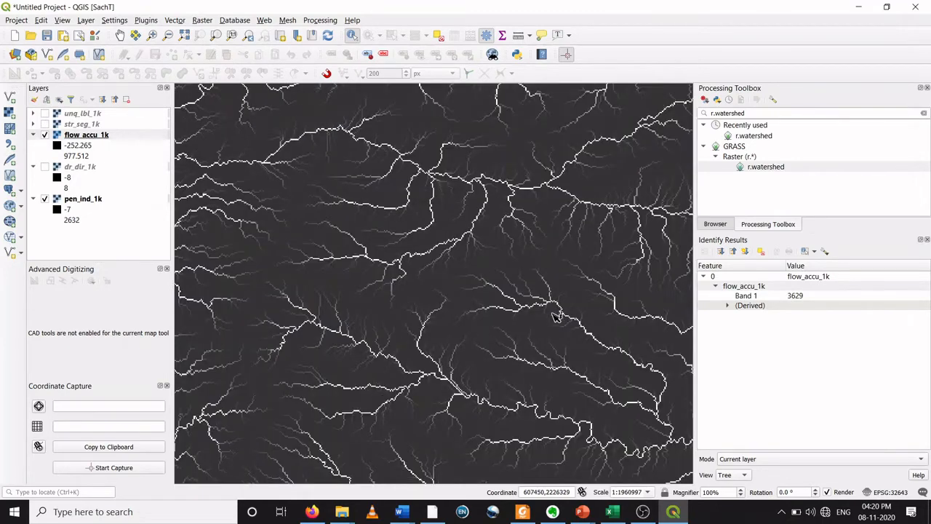
scroll(627, 362, up, 3)
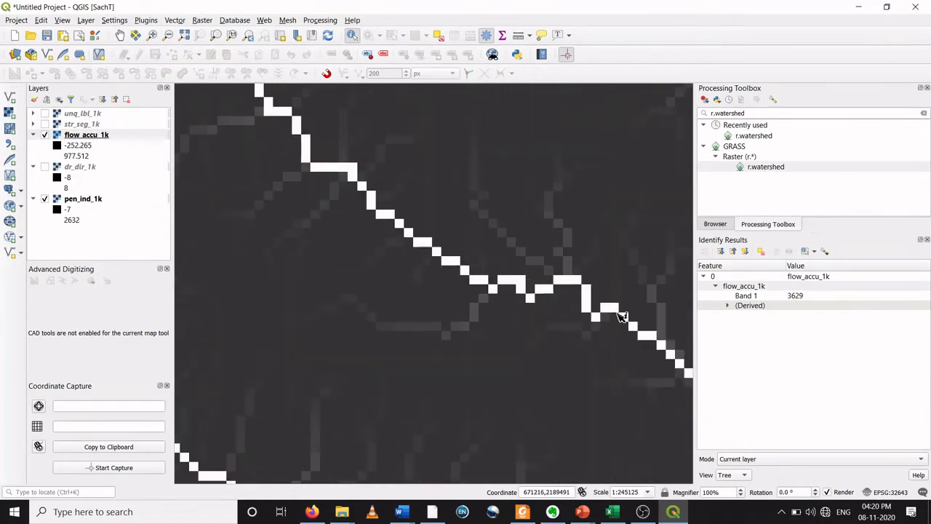
click(614, 312)
scroll(615, 311, down, 4)
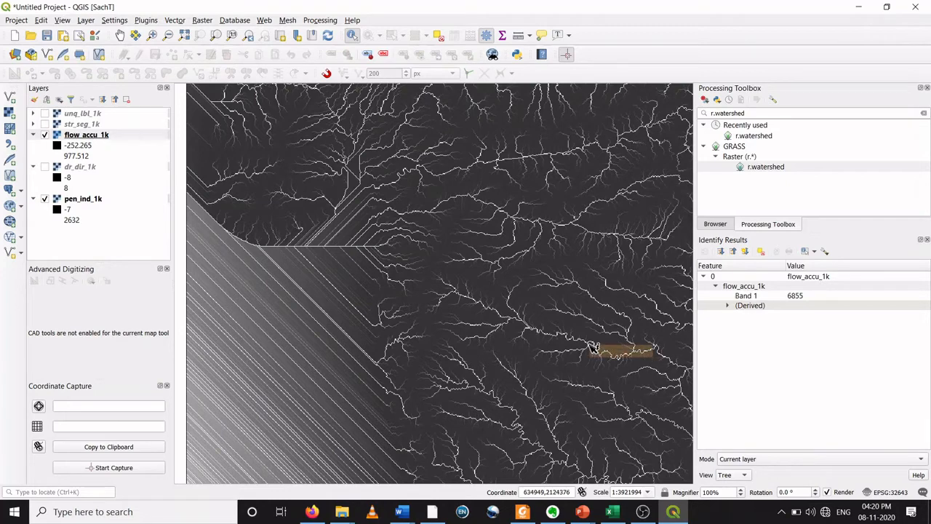
click(657, 366)
scroll(681, 364, up, 1)
scroll(680, 364, up, 1)
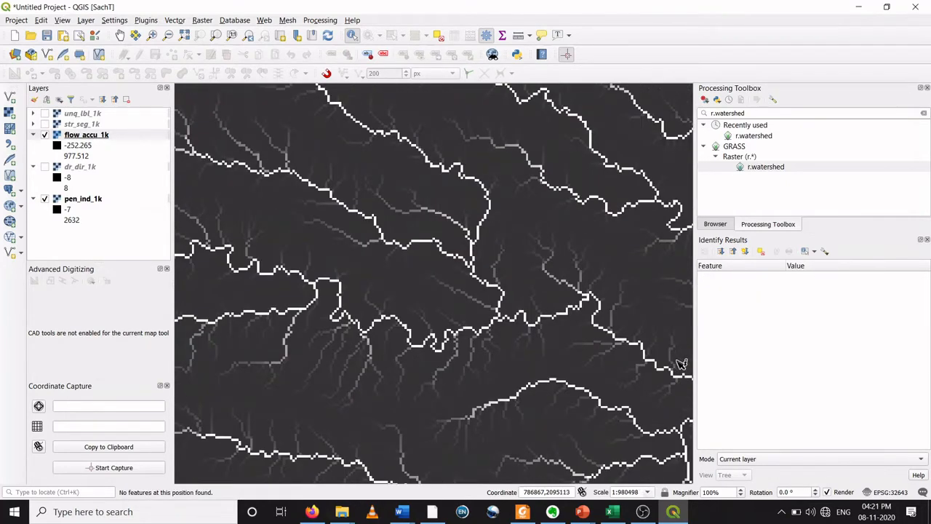
Step: Pan across the flow accumulation raster to examine the drainage network
click(119, 35)
drag(640, 332, 382, 212)
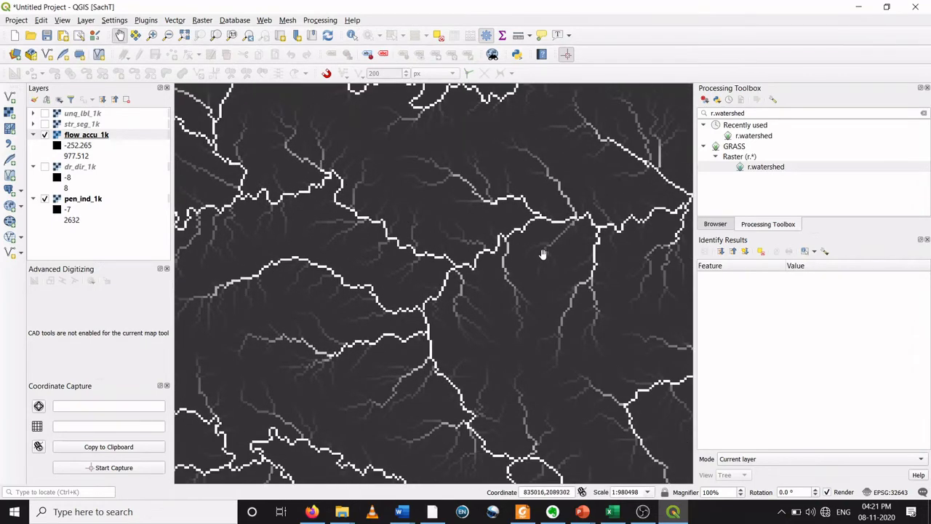
scroll(543, 254, down, 1)
drag(594, 281, 473, 242)
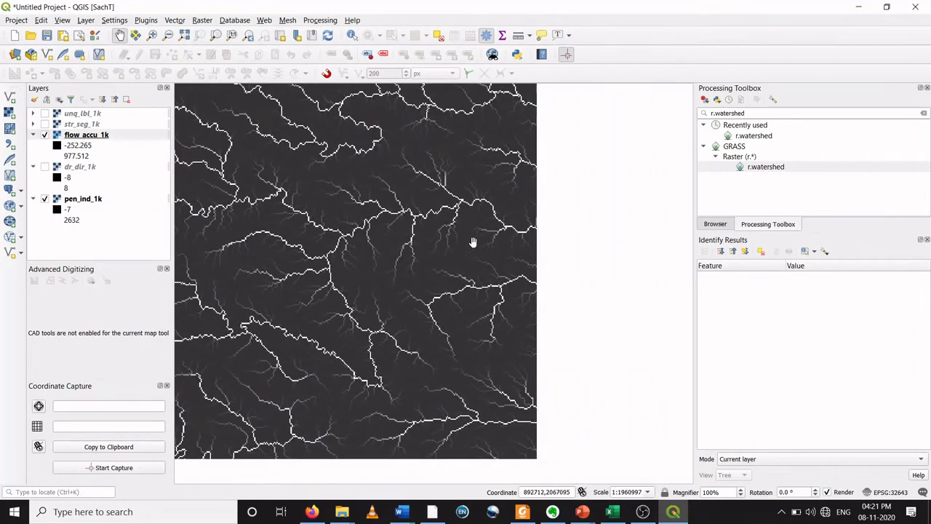
drag(556, 247, 453, 251)
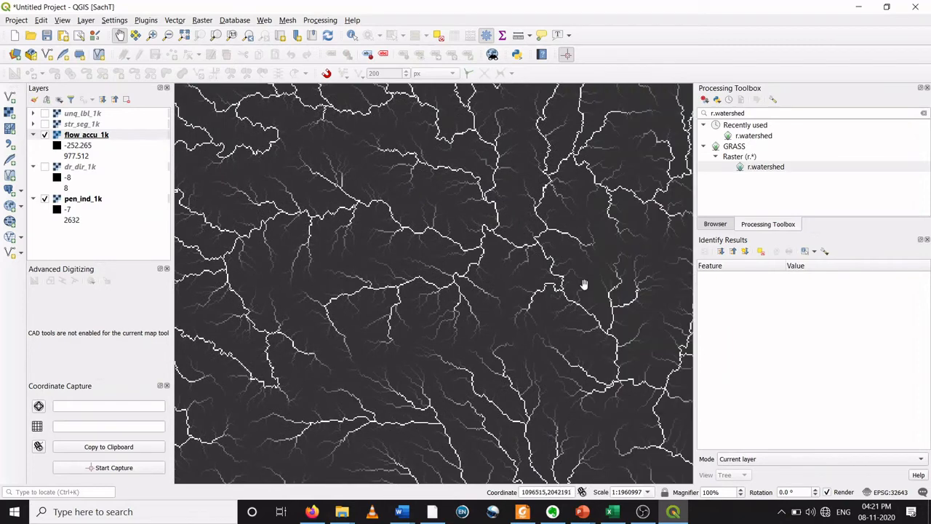
Step: Zoom into a stream channel and identify the flow accumulation value of one of its cells
scroll(584, 284, up, 3)
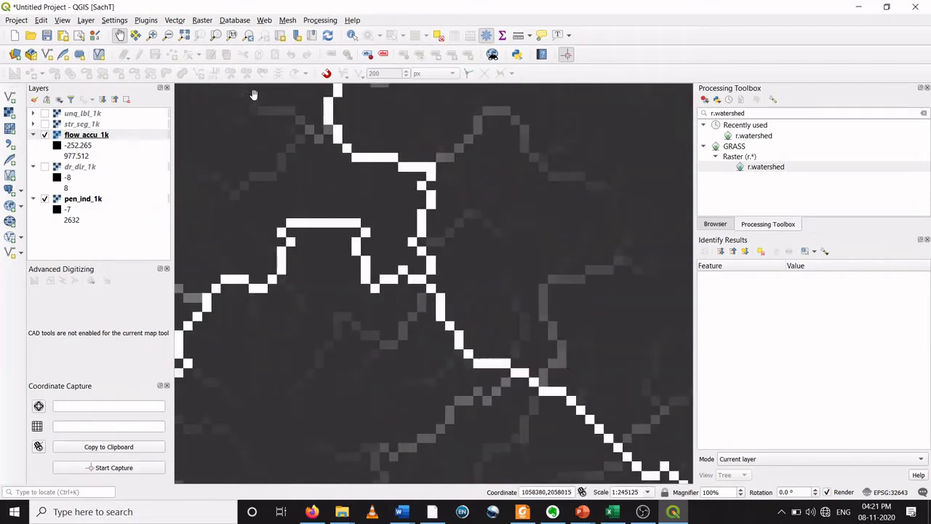
click(351, 34)
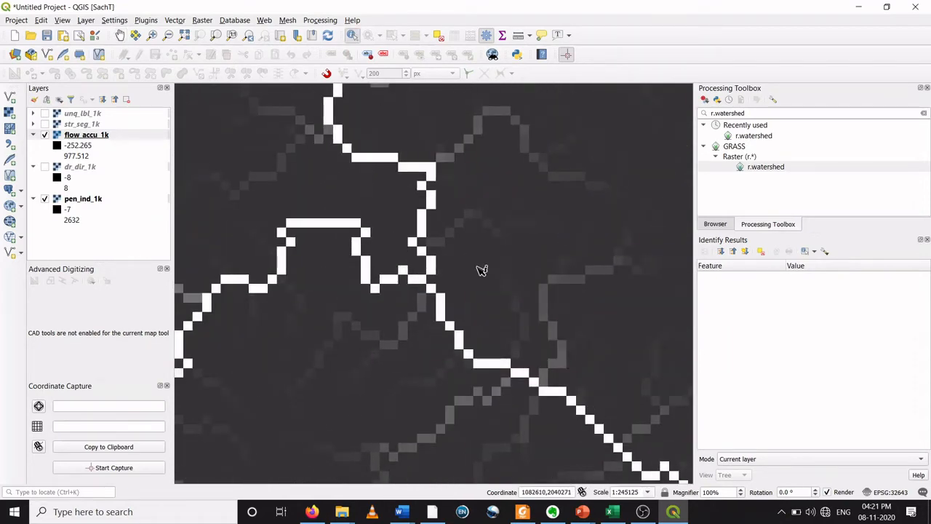
click(494, 367)
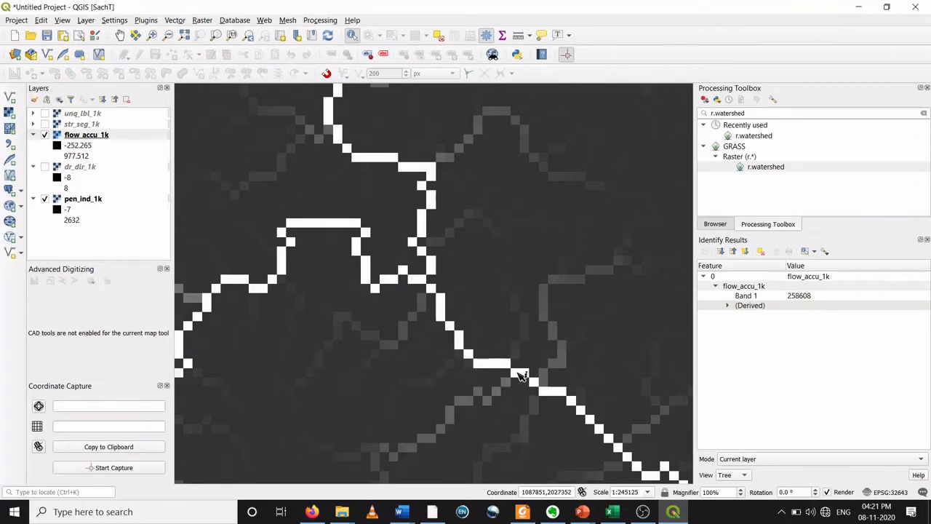
Step: Pan to another channel and identify the flow accumulation value of a stream cell there
scroll(517, 372, down, 2)
scroll(522, 375, down, 2)
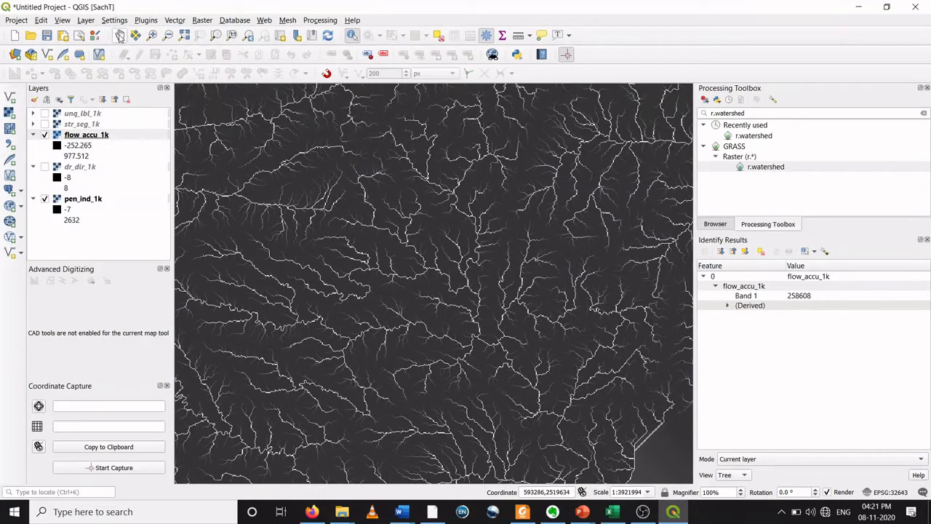
click(119, 35)
drag(603, 422, 530, 302)
scroll(530, 302, up, 4)
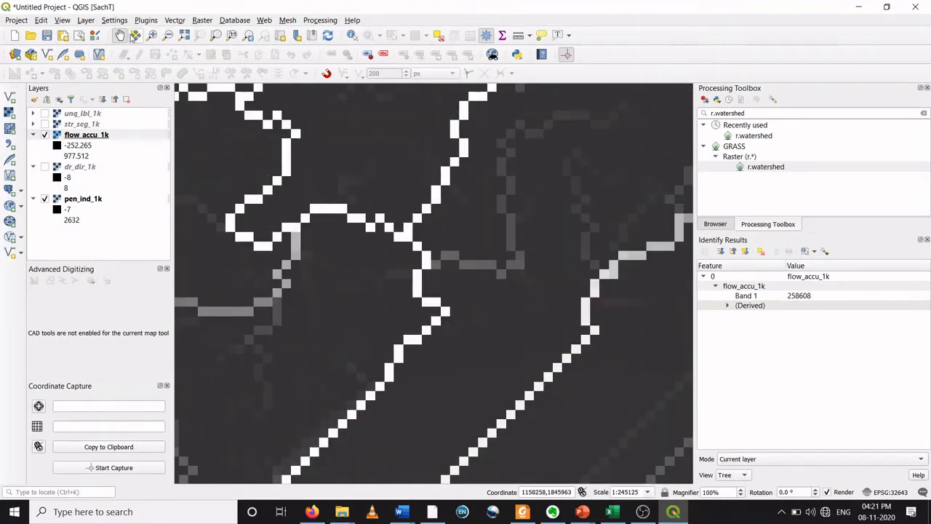
click(352, 37)
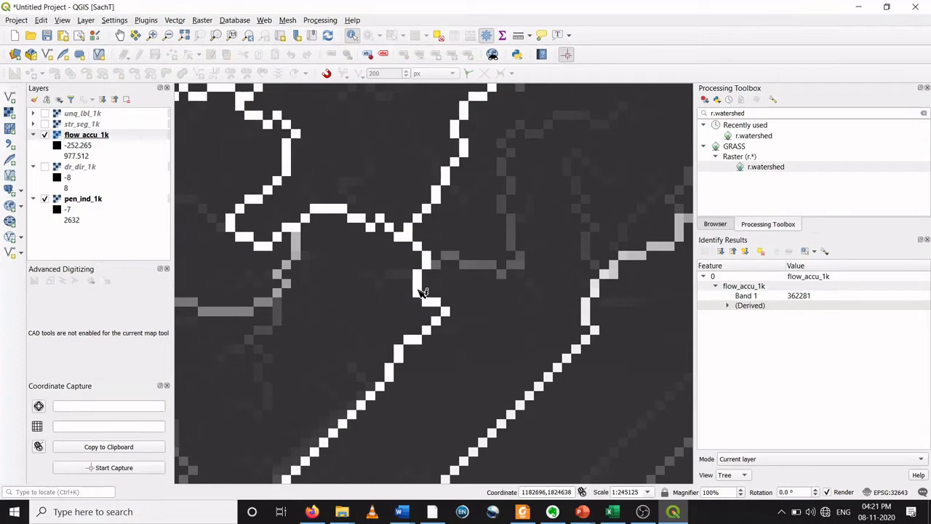
click(439, 305)
Step: Zoom and pan across the flow accumulation raster to examine the drainage network
scroll(349, 241, down, 3)
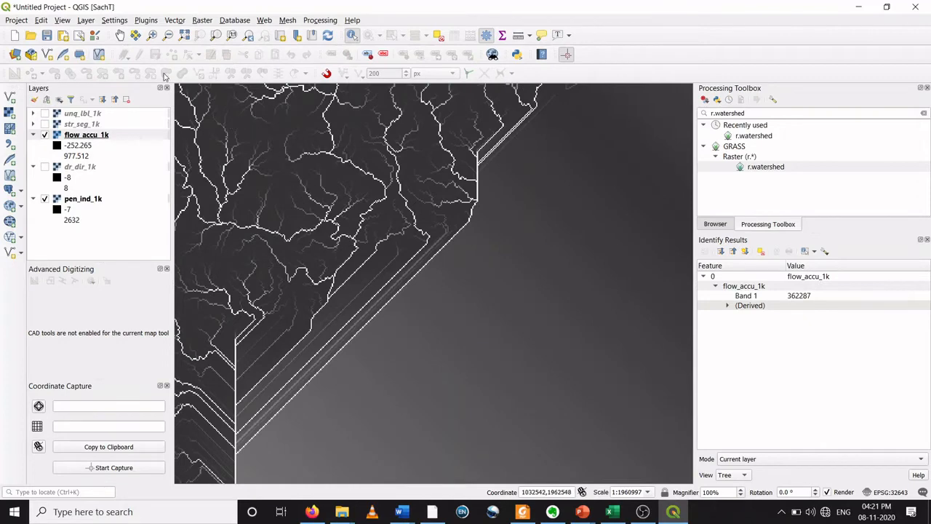
click(121, 35)
drag(249, 167, 482, 276)
scroll(309, 200, up, 3)
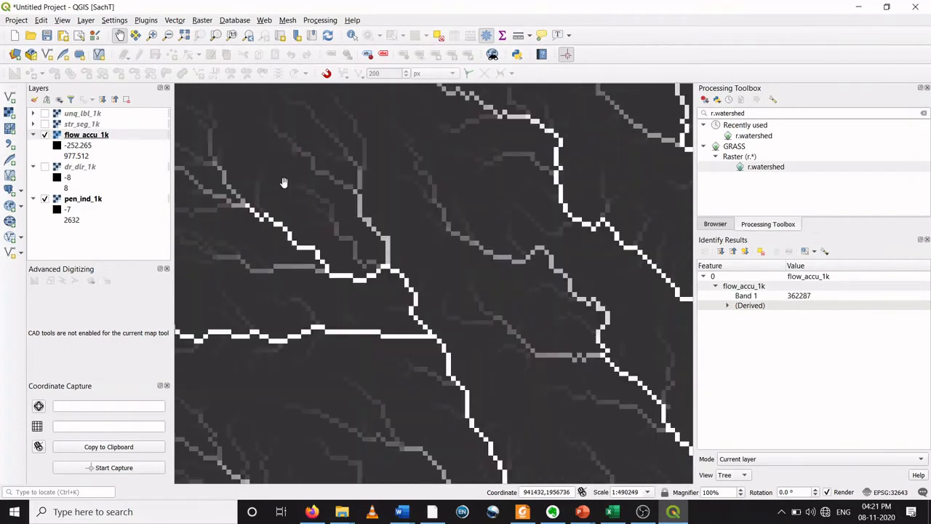
scroll(283, 183, down, 3)
drag(273, 193, 333, 229)
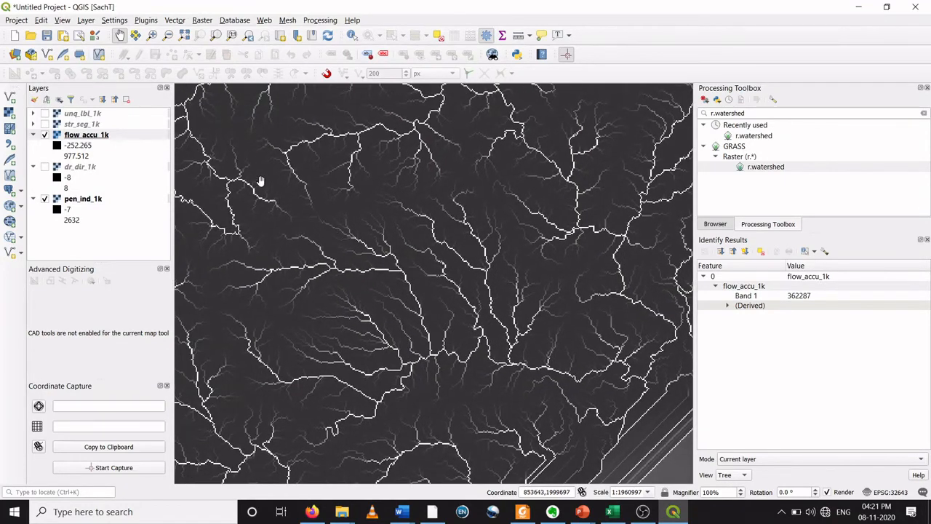
drag(260, 183, 359, 229)
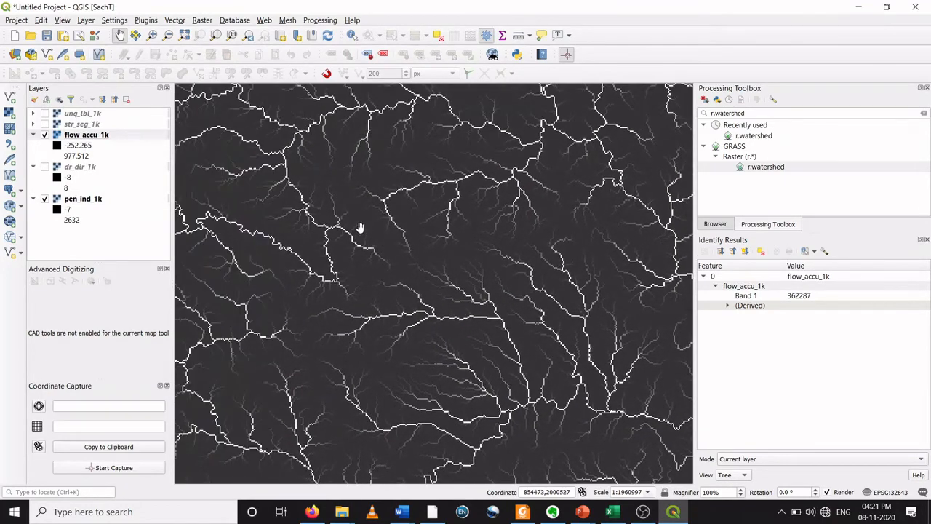
Step: Hide the flow_accu_1k layer and display the str_seg_1k stream segment raster
click(48, 140)
click(44, 135)
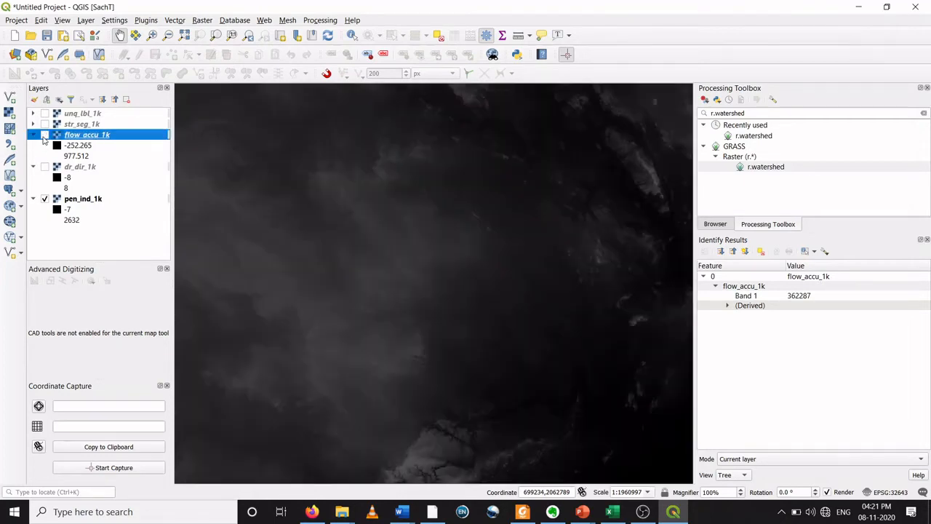
click(44, 124)
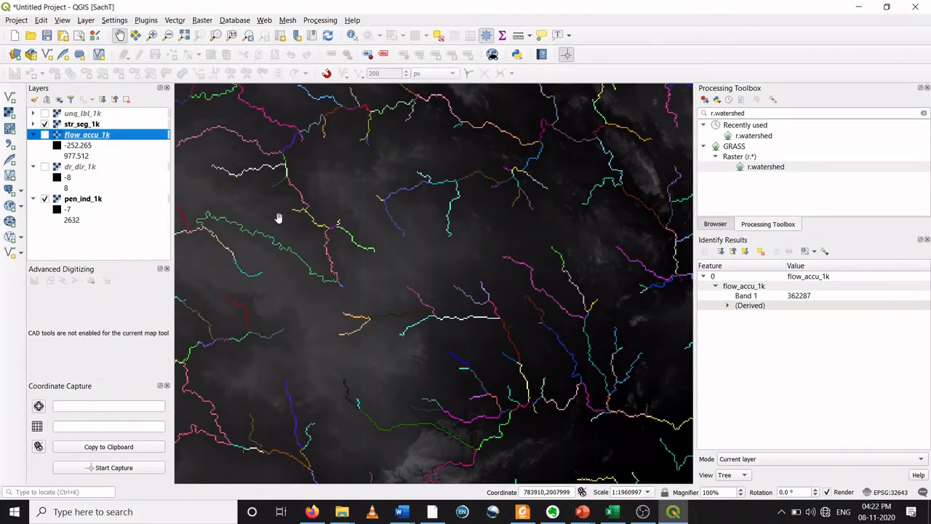
Step: Zoom and pan across the str_seg_1k stream segments to examine the individual segments
scroll(287, 211, down, 1)
scroll(341, 213, up, 3)
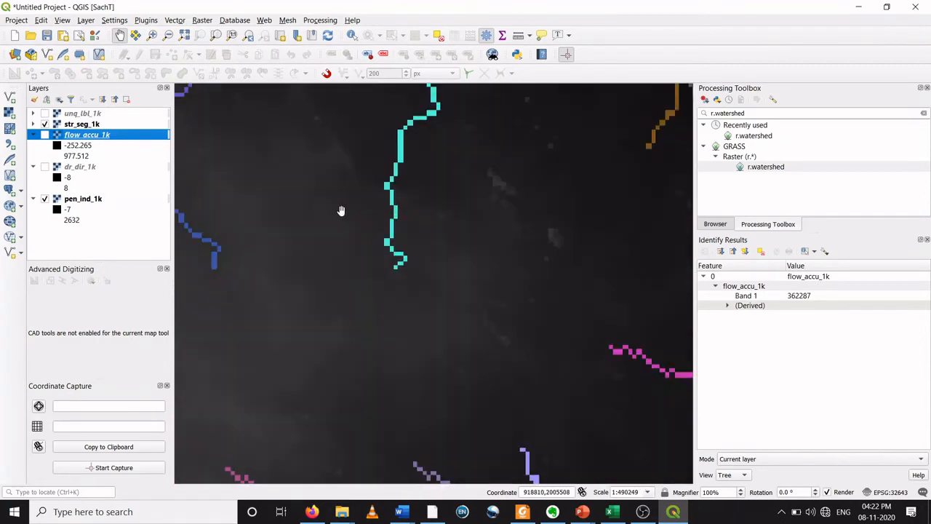
drag(335, 198, 383, 304)
scroll(377, 199, up, 1)
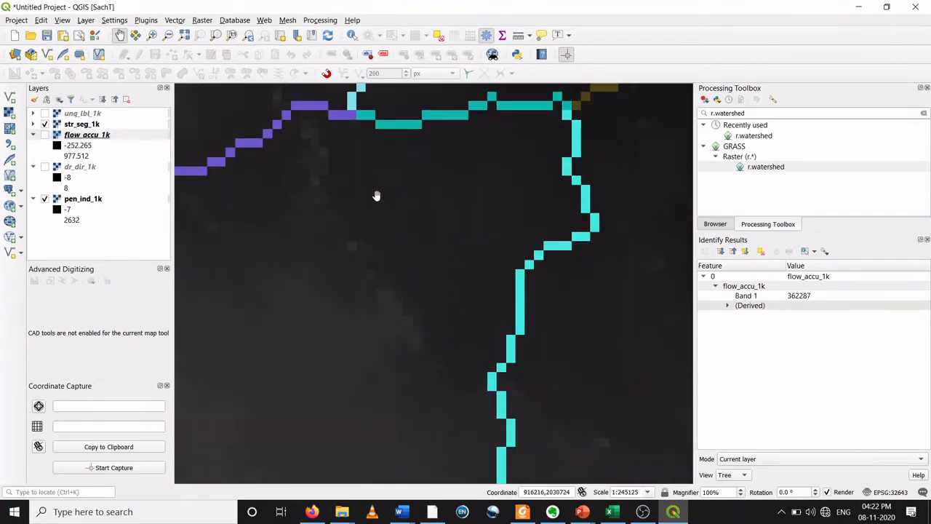
scroll(377, 193, down, 2)
drag(376, 191, 371, 211)
scroll(398, 187, up, 1)
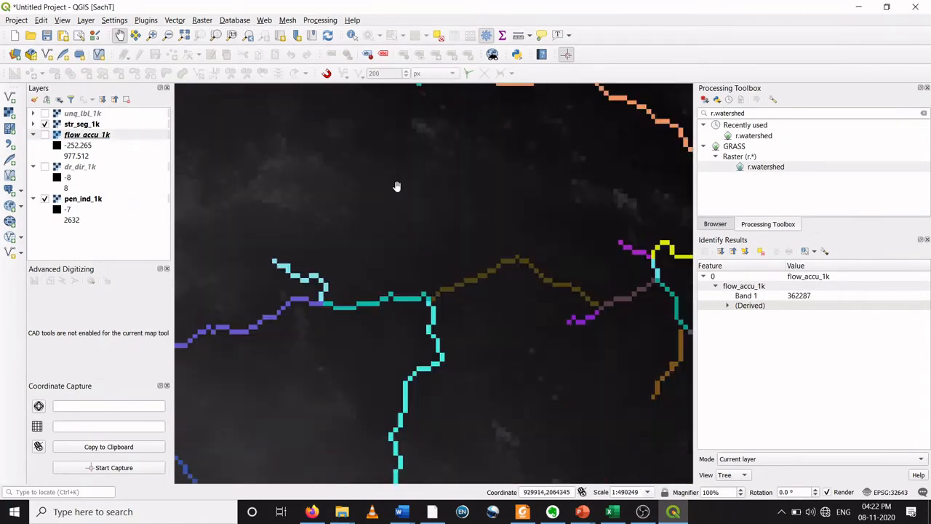
scroll(397, 187, down, 3)
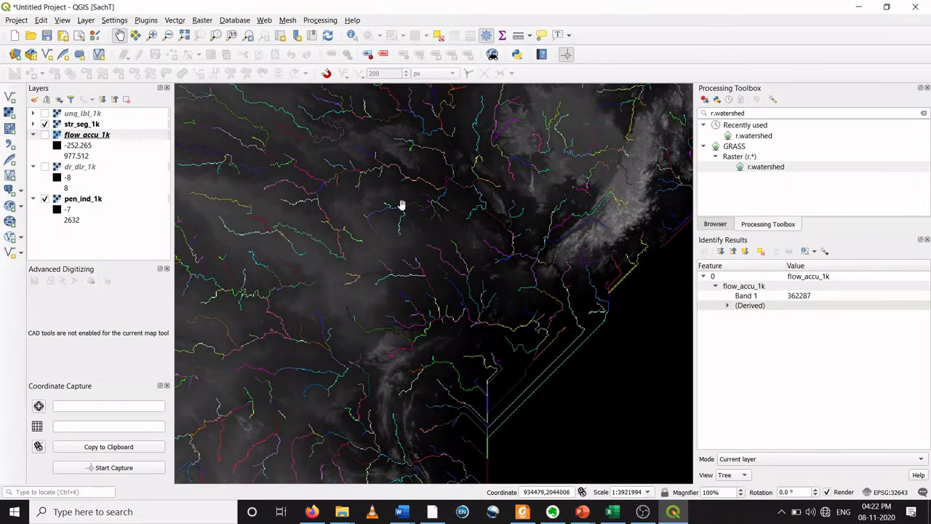
scroll(402, 201, down, 1)
scroll(338, 200, up, 2)
scroll(337, 199, up, 1)
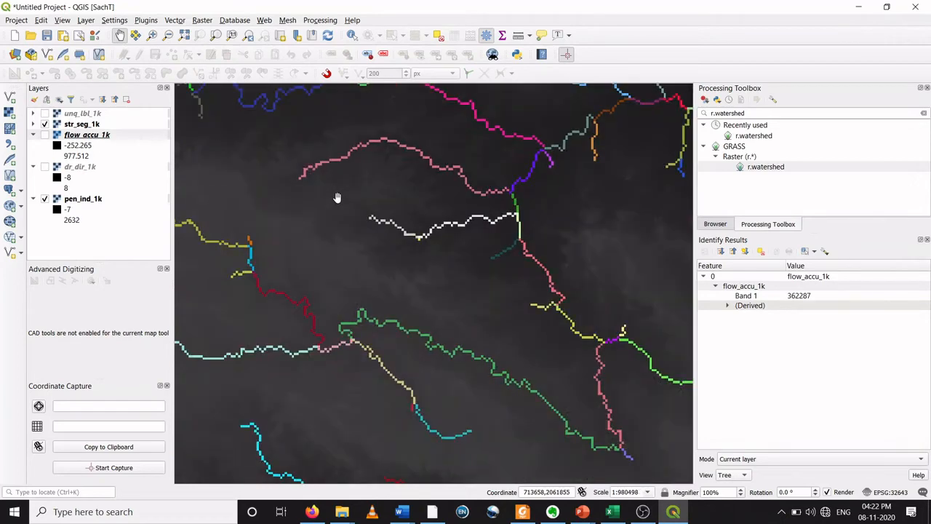
scroll(376, 192, up, 2)
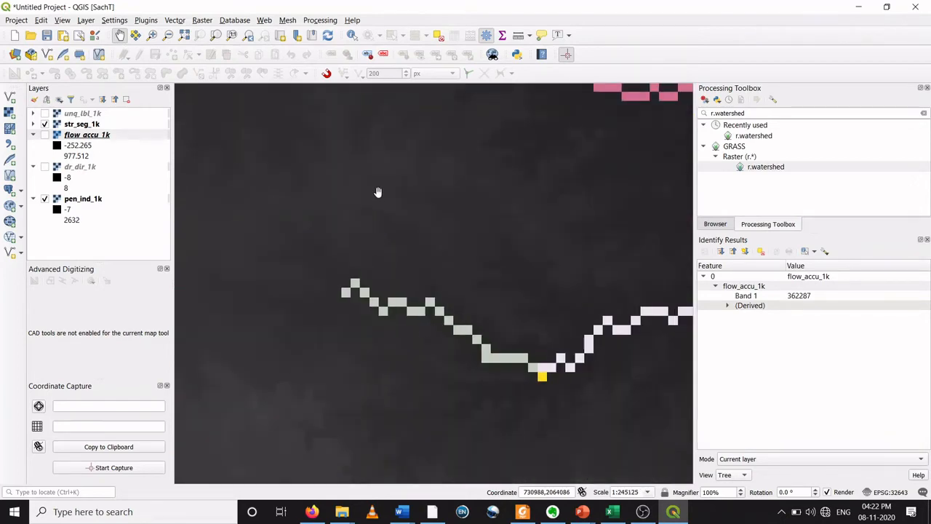
scroll(377, 192, down, 2)
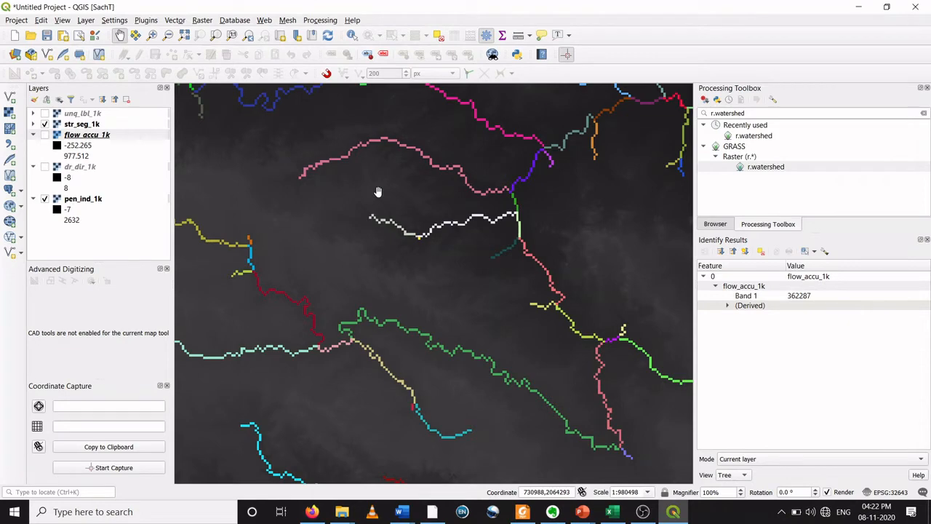
scroll(378, 191, down, 1)
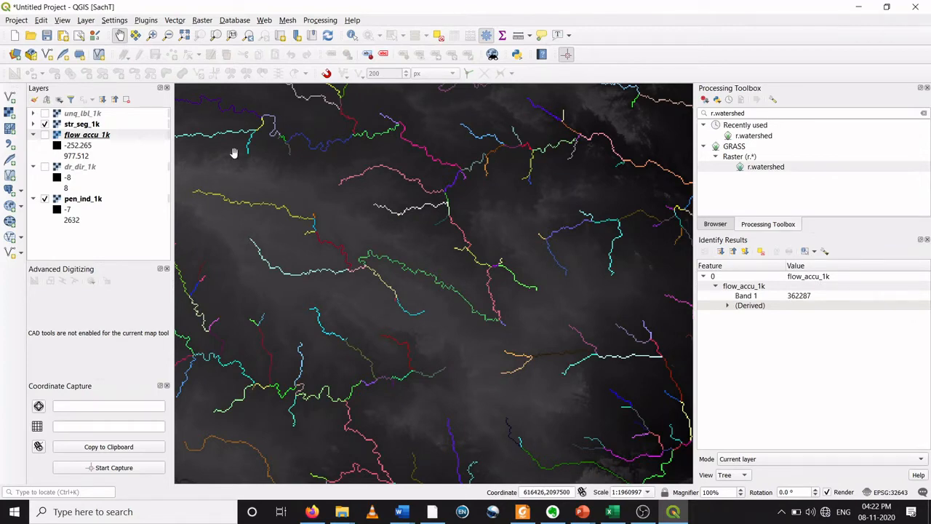
Step: Select str_seg_1k and identify the segment values of cells along several stream segments
click(84, 125)
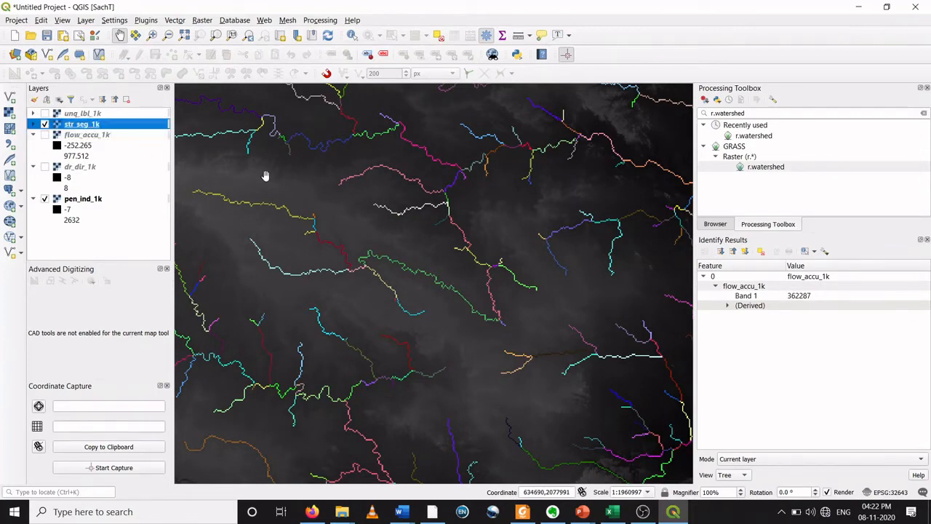
scroll(415, 198, up, 2)
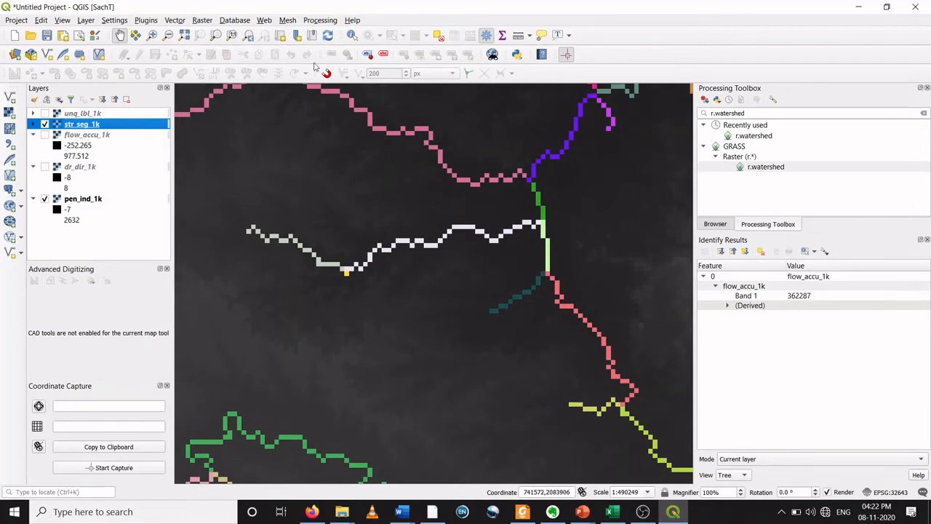
click(351, 36)
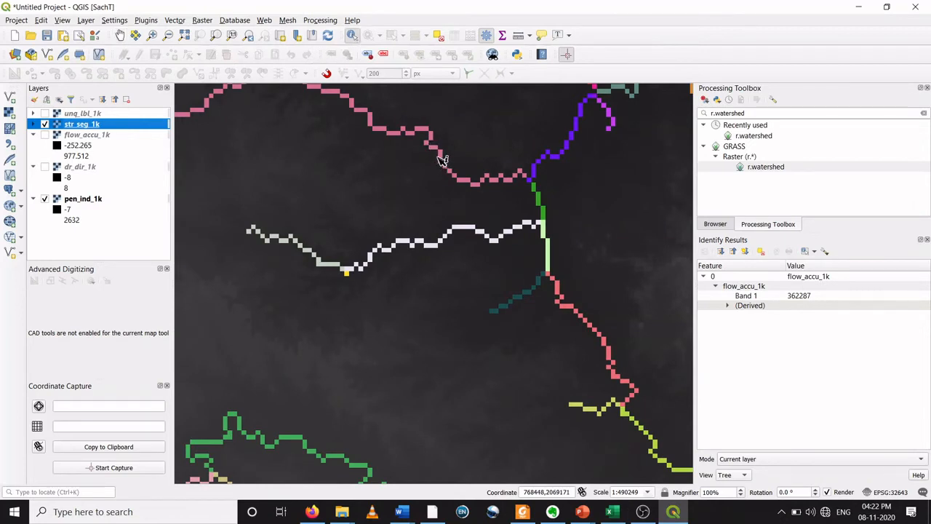
click(446, 163)
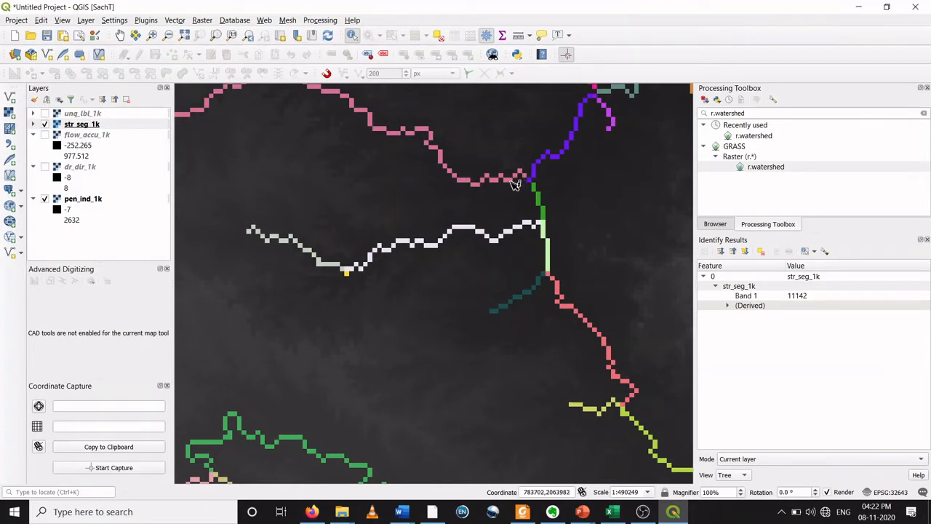
click(440, 247)
scroll(414, 220, down, 2)
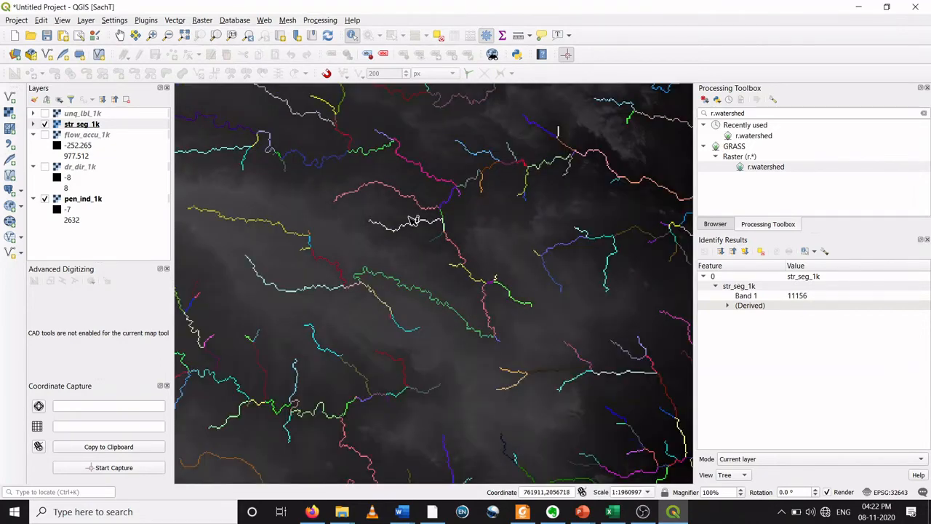
scroll(414, 221, up, 3)
scroll(413, 223, down, 1)
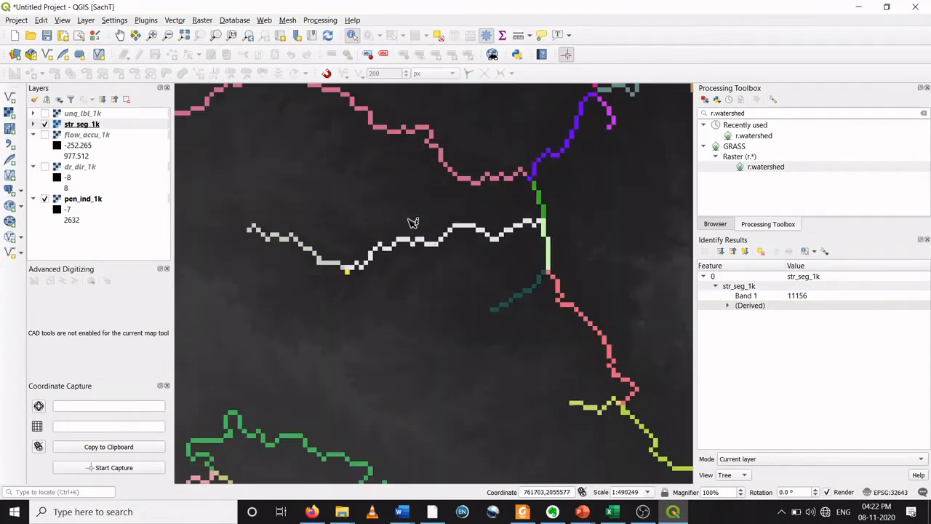
scroll(413, 222, down, 3)
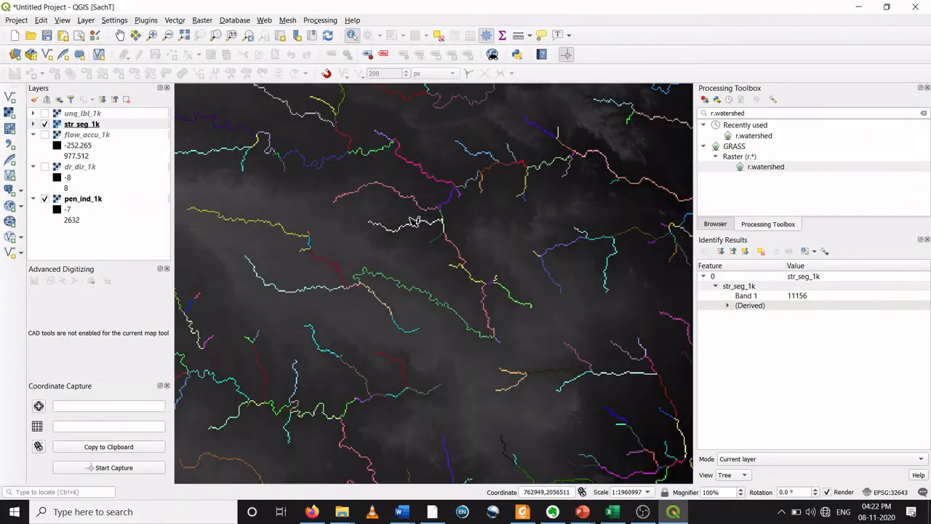
scroll(414, 221, up, 2)
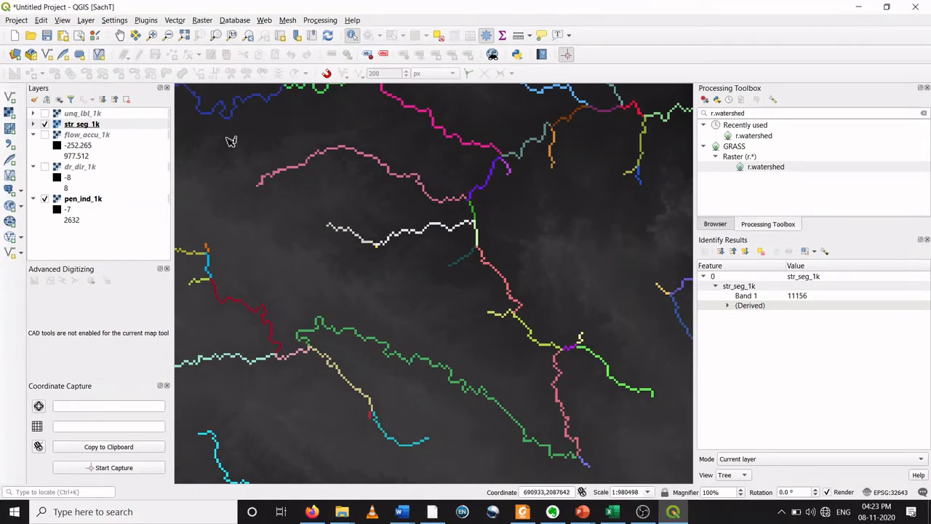
Step: Close the identify results and open the r.thin tool by searching the Processing Toolbox
click(96, 125)
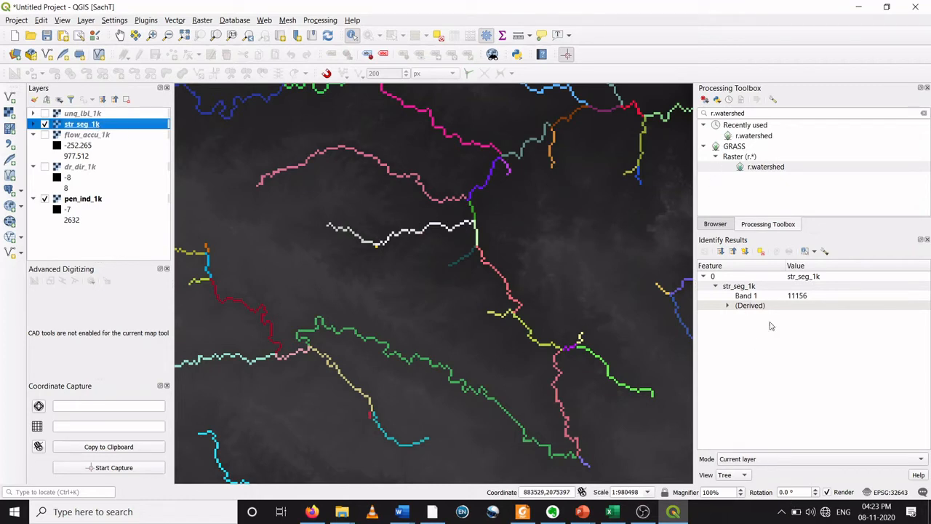
click(753, 114)
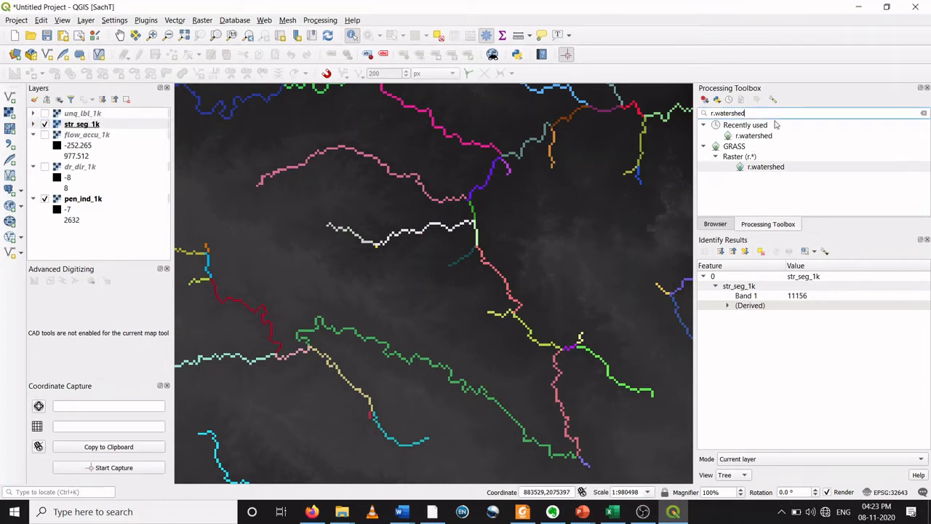
click(928, 240)
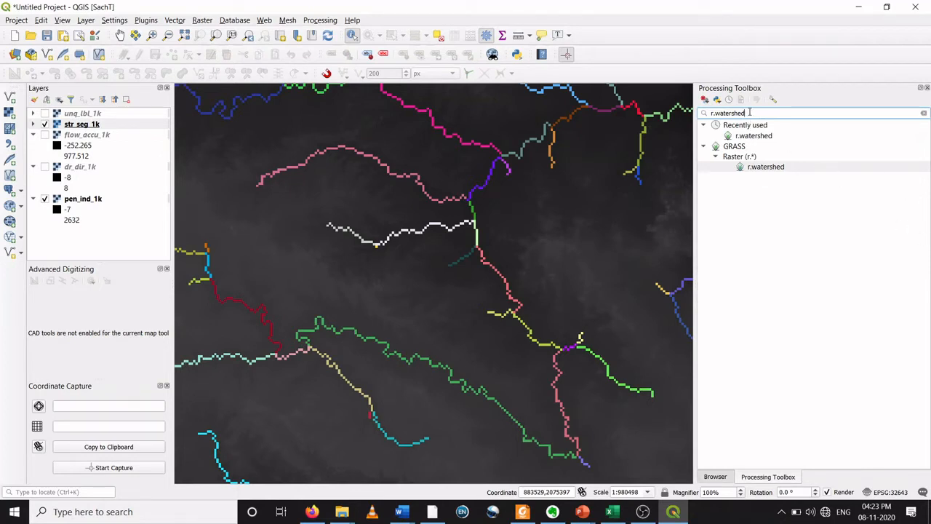
drag(750, 114, 710, 113)
key(BackSpace)
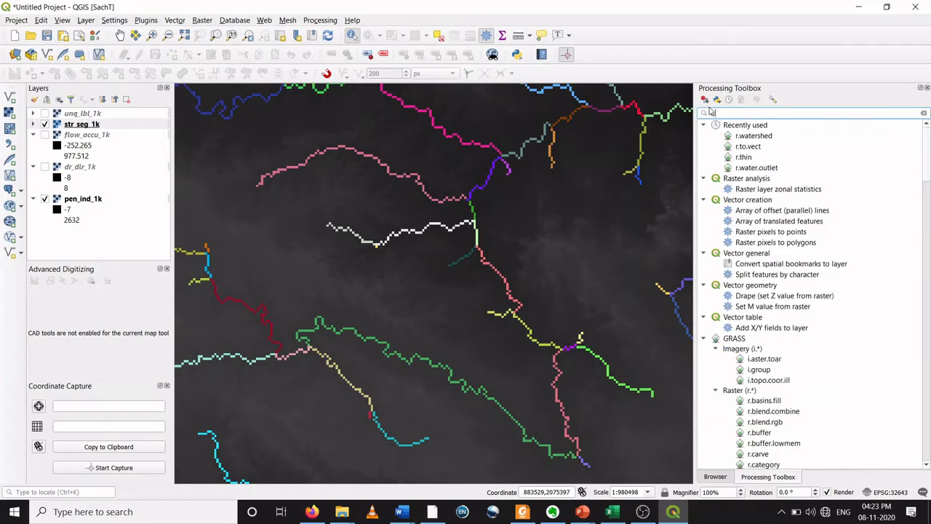
text(r.thin)
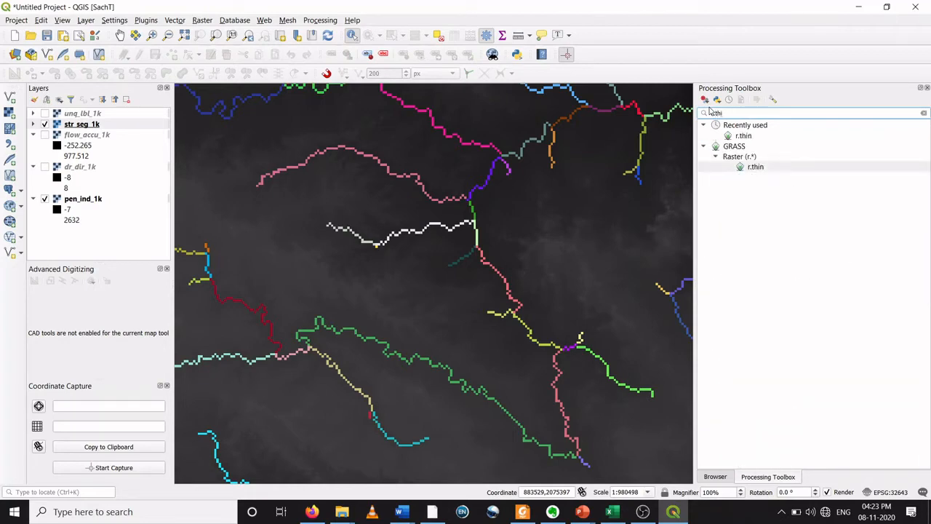
double_click(743, 136)
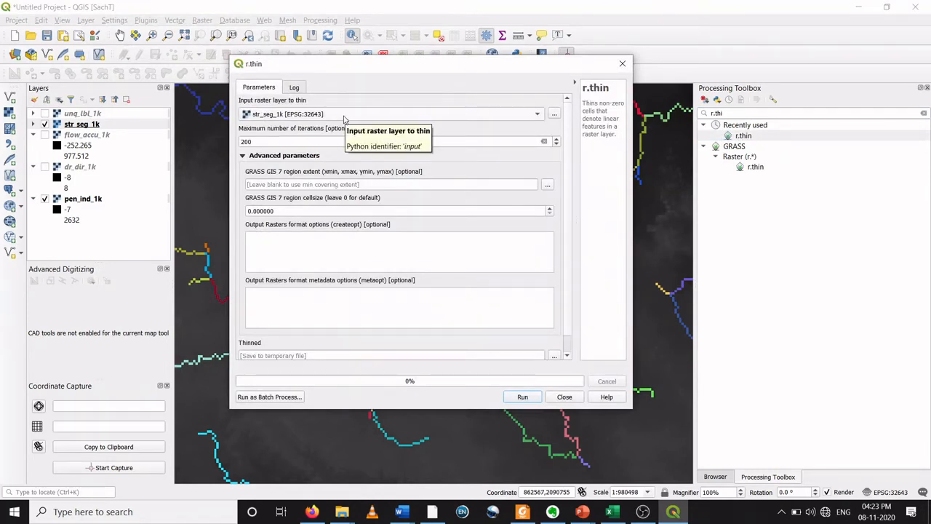
Step: Keep str_seg_1k as the raster to thin with 200 maximum iterations
click(345, 118)
click(335, 117)
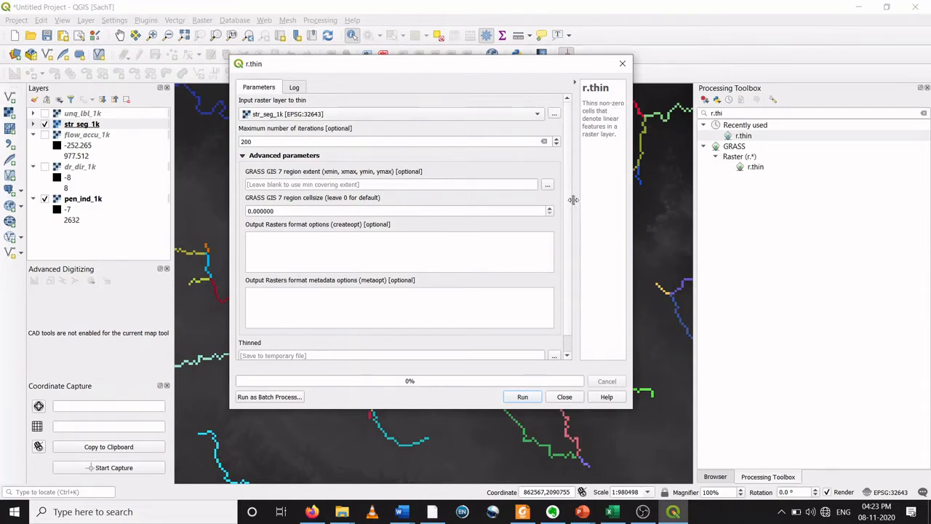
scroll(569, 203, down, 1)
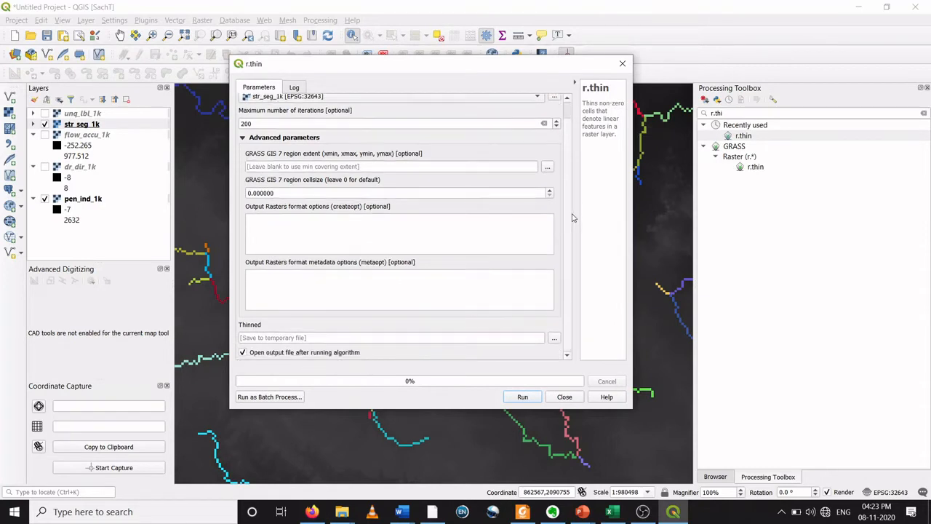
click(556, 338)
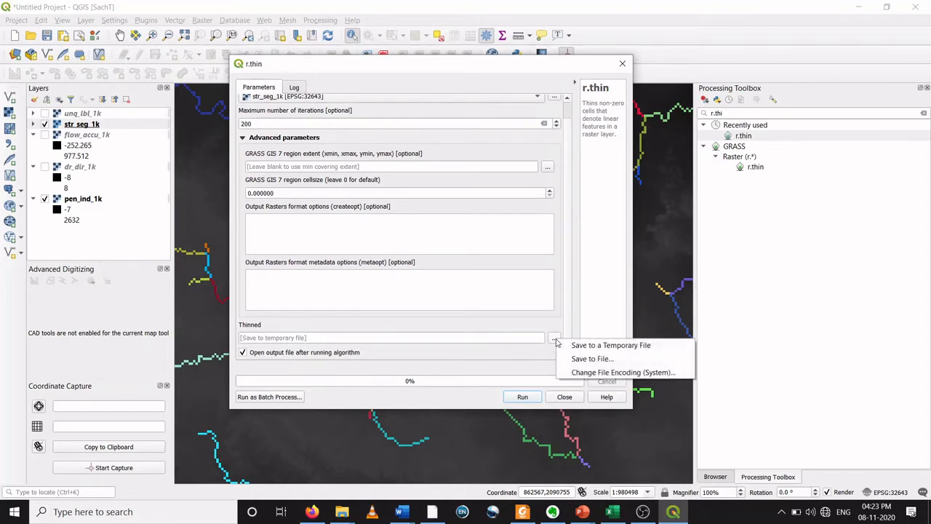
click(582, 372)
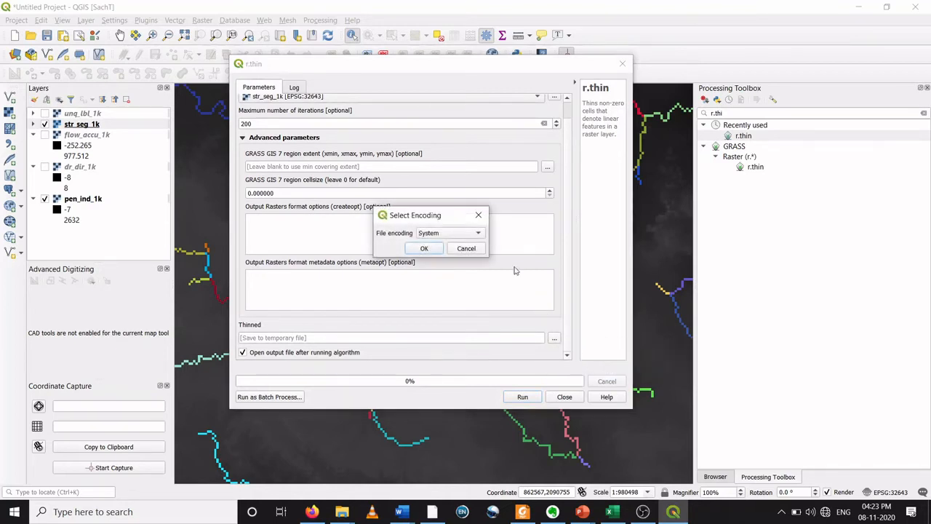
click(481, 217)
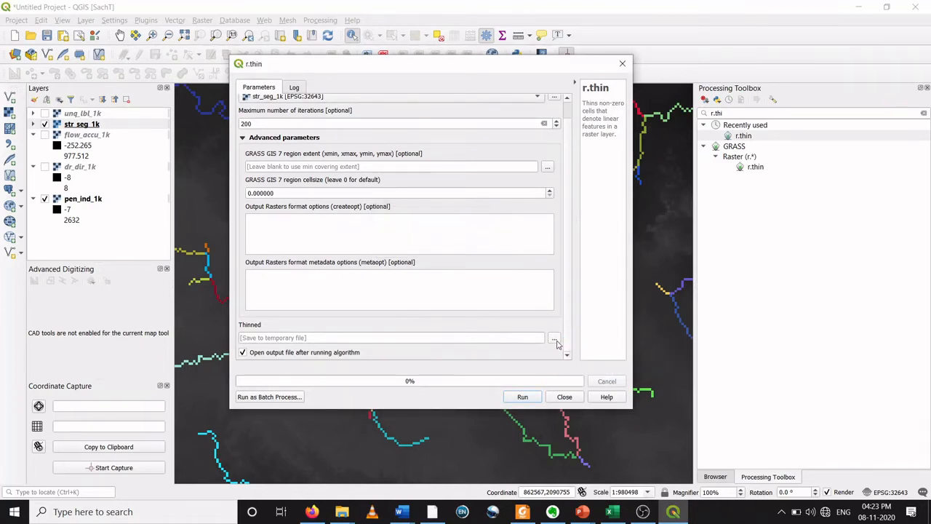
Step: Save the thinned output as str_seg_1k_thin in the DEM_ex_1 folder and run r.thin
click(556, 340)
click(583, 364)
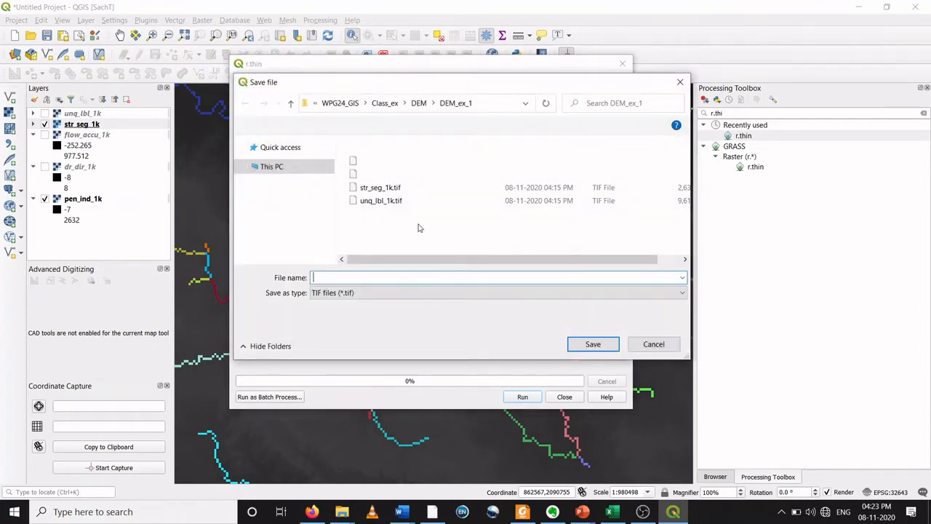
click(418, 103)
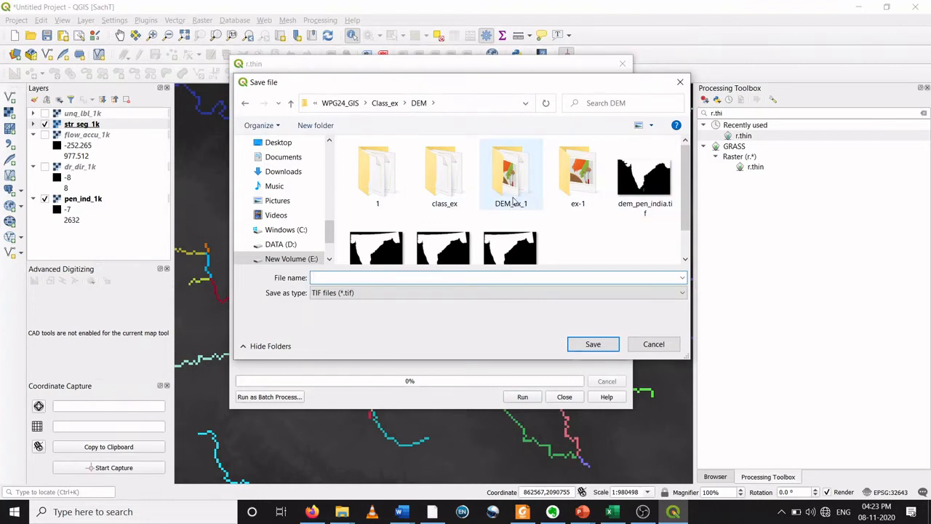
click(513, 198)
double_click(514, 198)
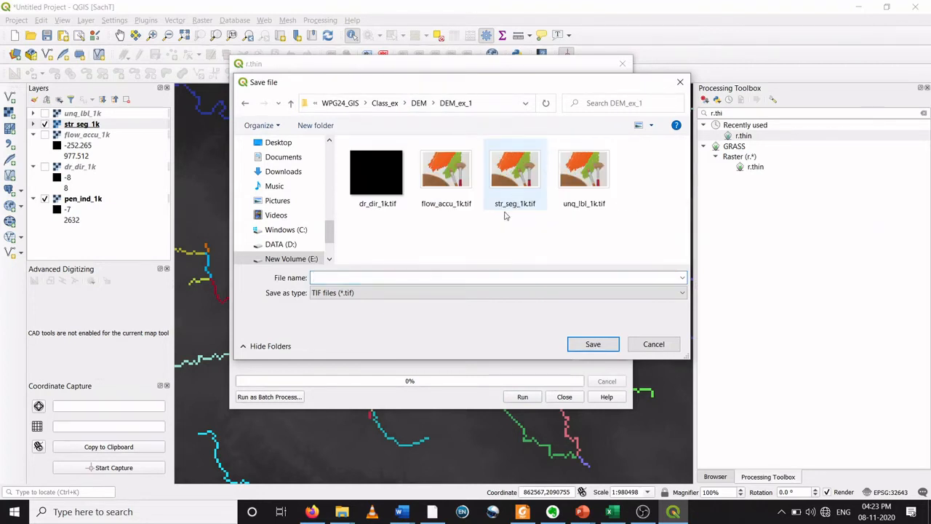
click(372, 277)
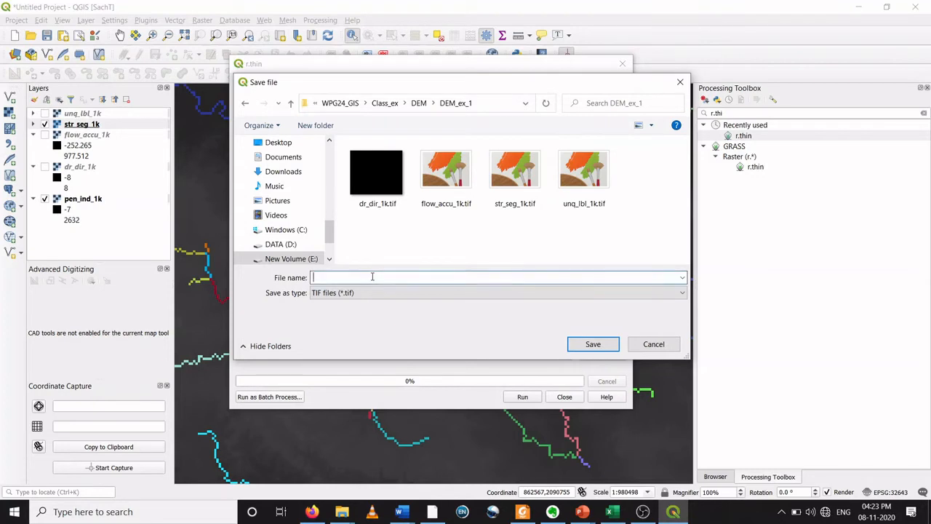
text(str)
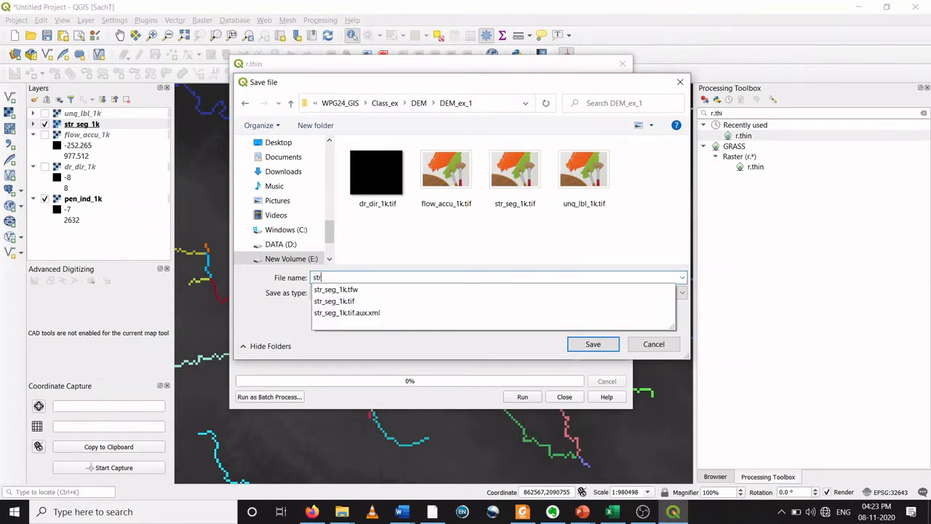
text(_seg_1k_thin)
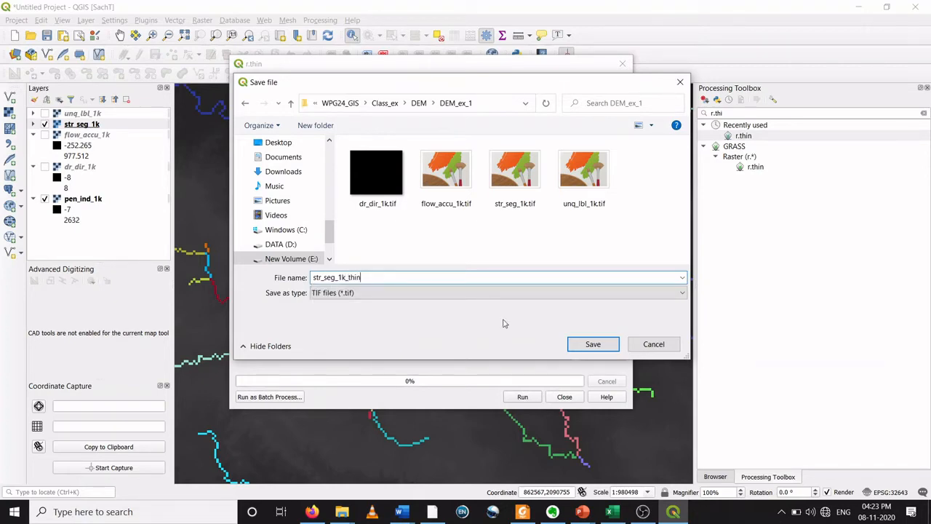
click(593, 344)
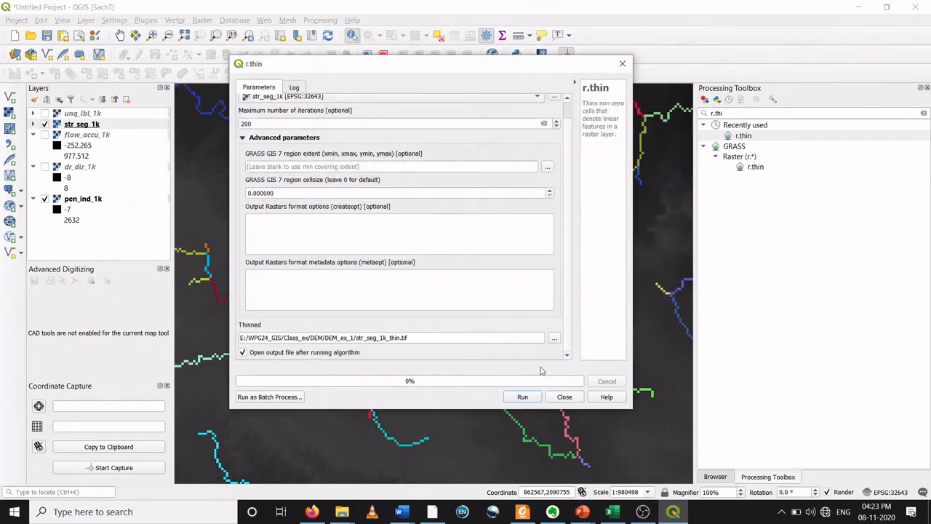
click(521, 400)
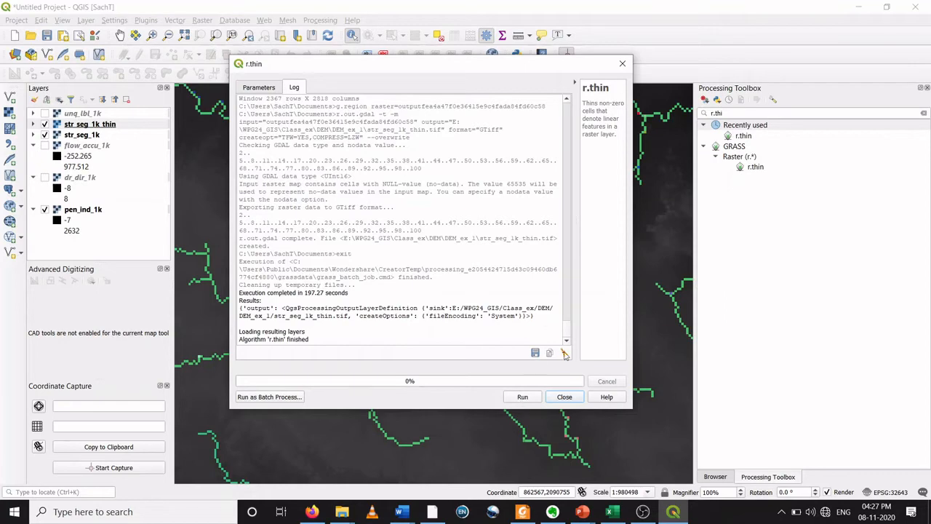
click(567, 397)
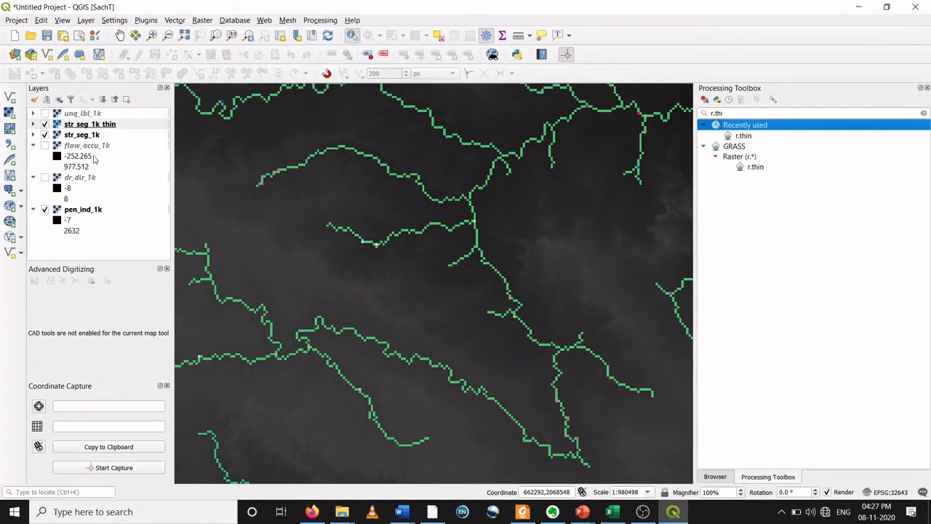
Step: Hide the pen_ind_1k DEM and zoom and pan across the thinned stream raster to examine it
scroll(214, 204, down, 1)
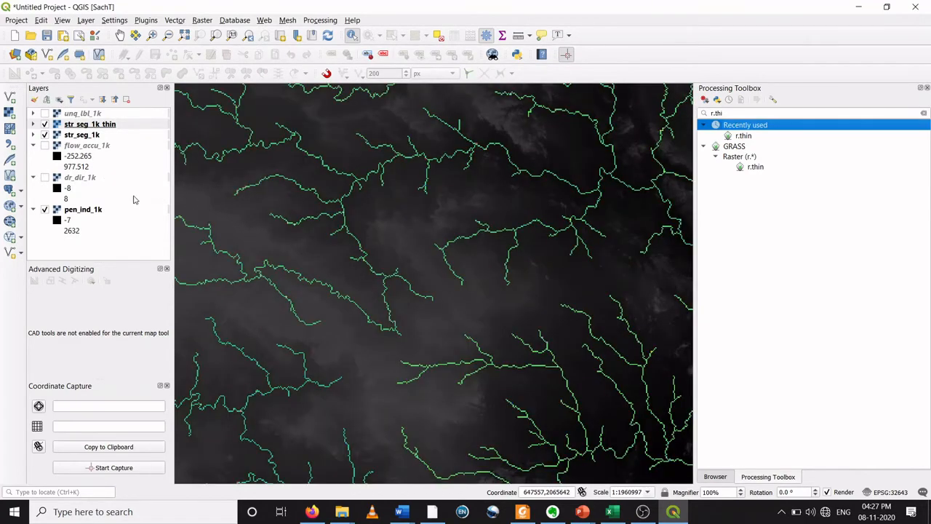
click(45, 209)
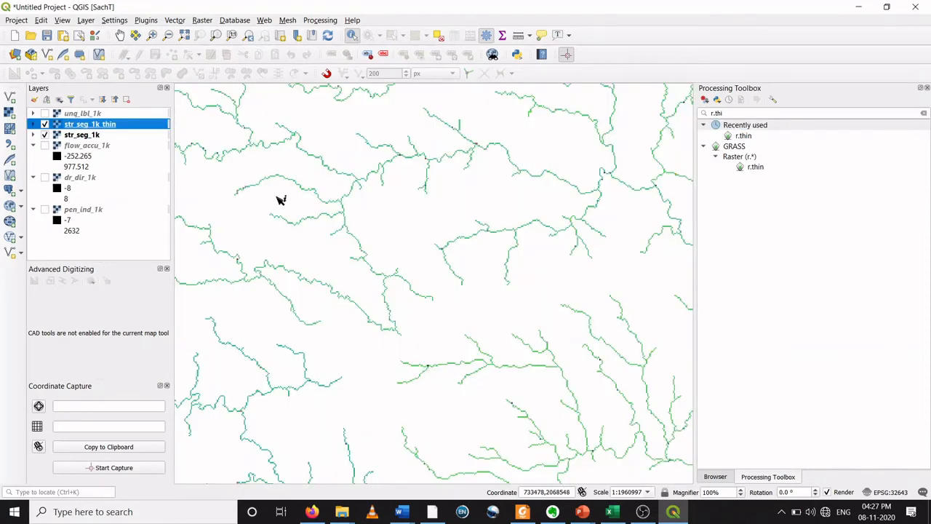
scroll(278, 198, up, 2)
scroll(291, 218, down, 2)
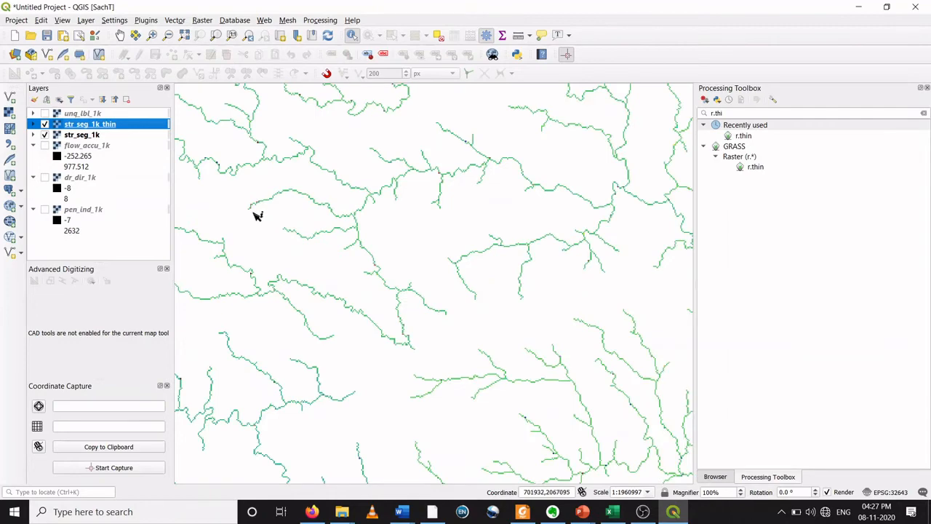
scroll(313, 242, up, 2)
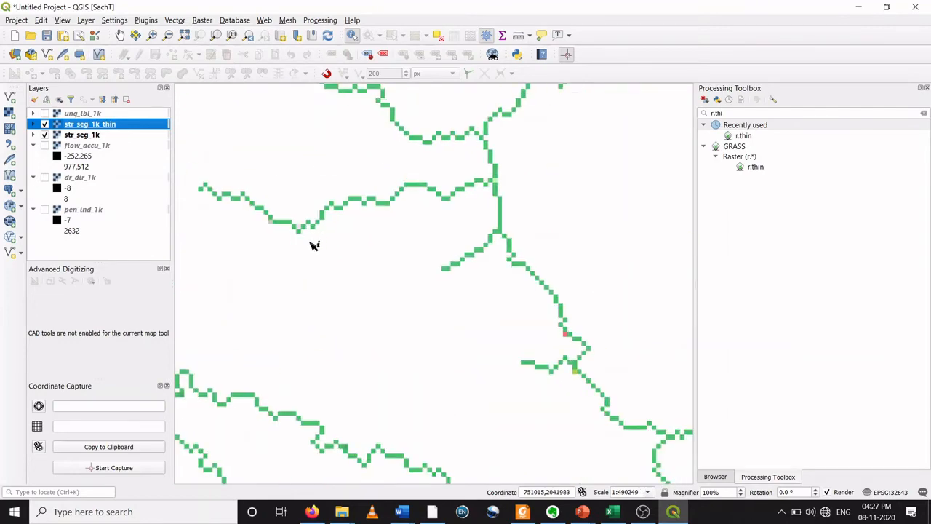
scroll(313, 243, down, 3)
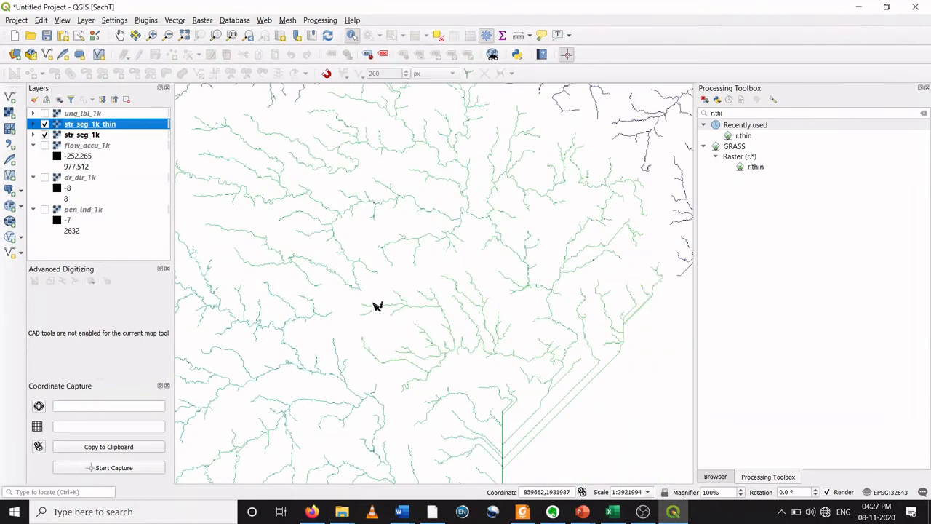
click(120, 35)
drag(335, 270, 357, 234)
scroll(357, 234, up, 3)
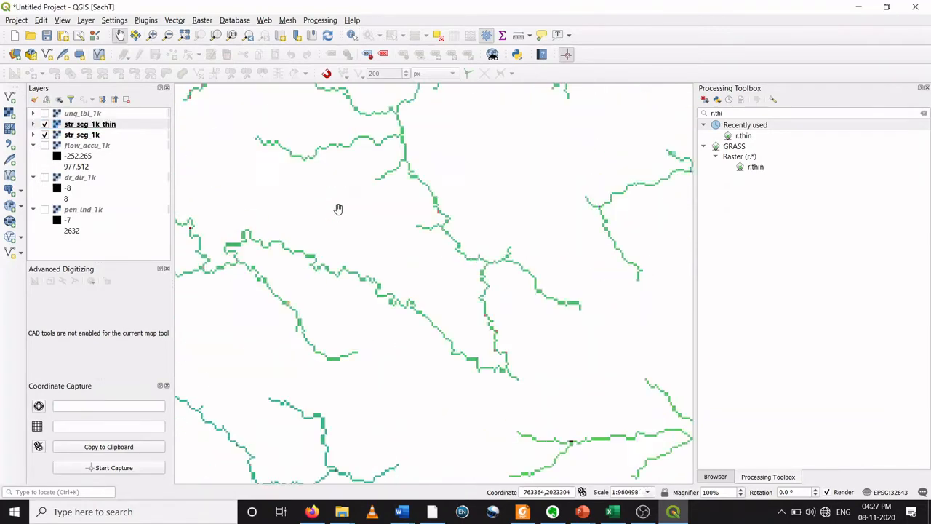
drag(370, 201, 263, 212)
scroll(299, 203, down, 1)
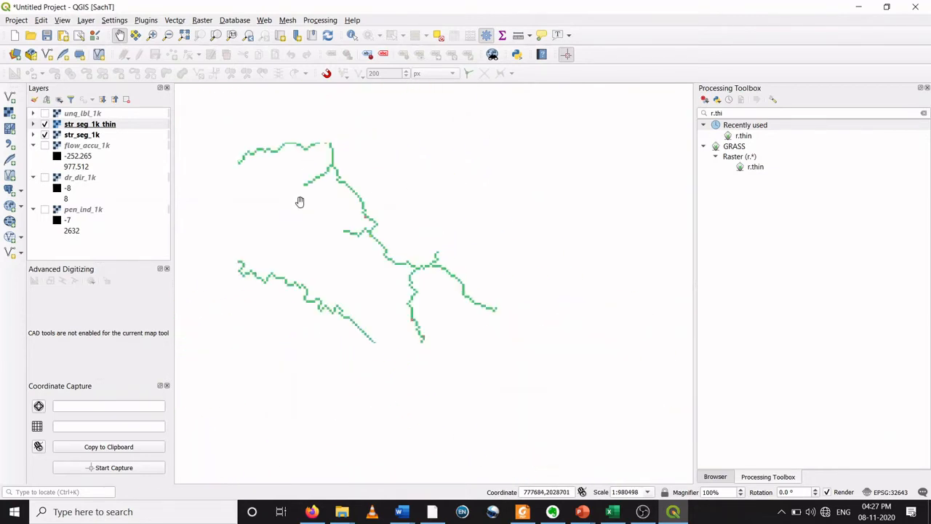
drag(331, 193, 400, 353)
scroll(369, 272, up, 1)
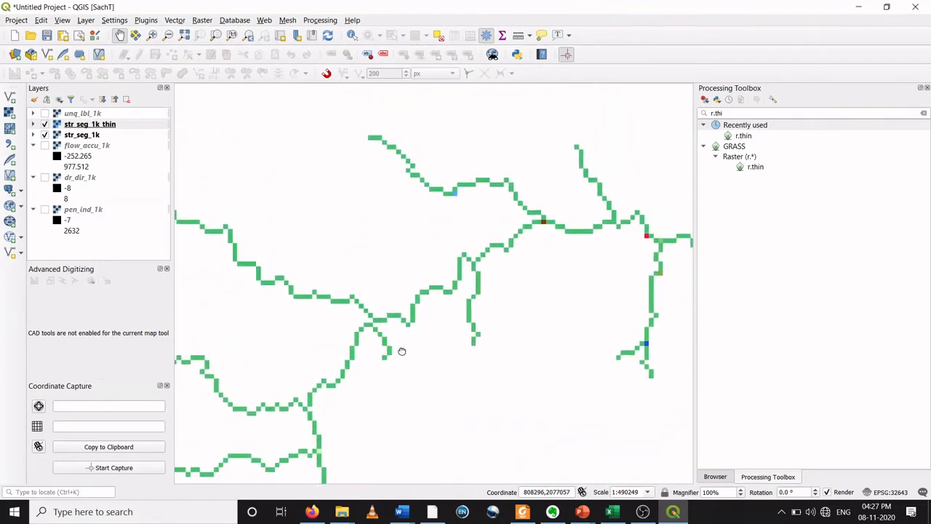
Step: Toggle the str_seg_1k layer on and off to compare it with str_seg_1k_thin at several zoom levels
click(45, 136)
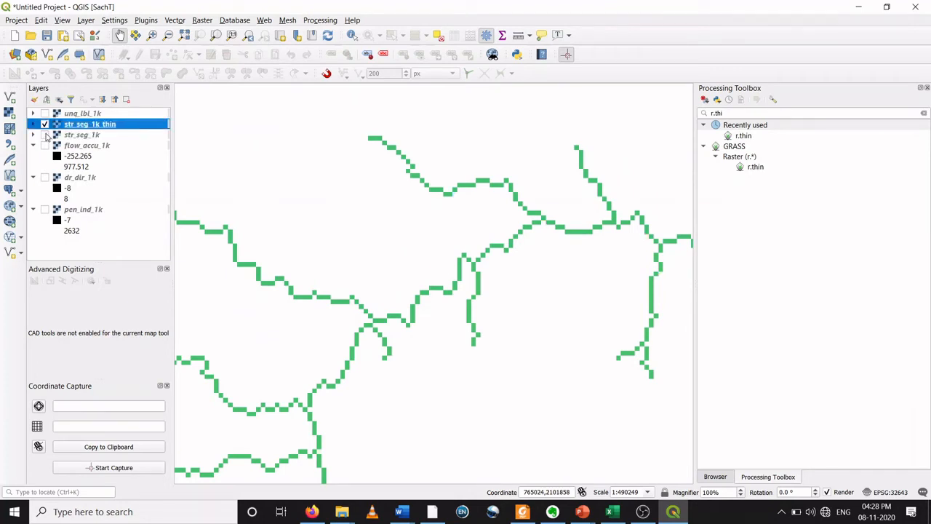
click(45, 135)
click(46, 135)
click(45, 135)
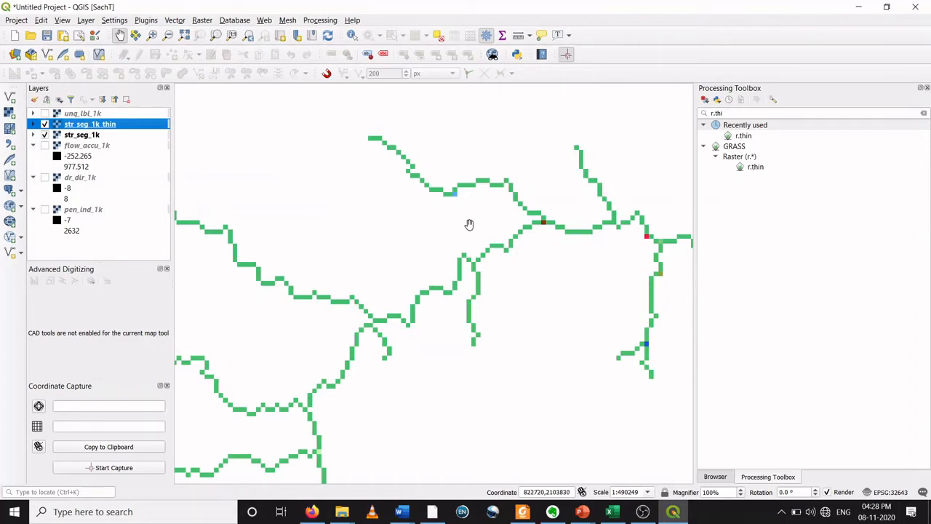
click(45, 134)
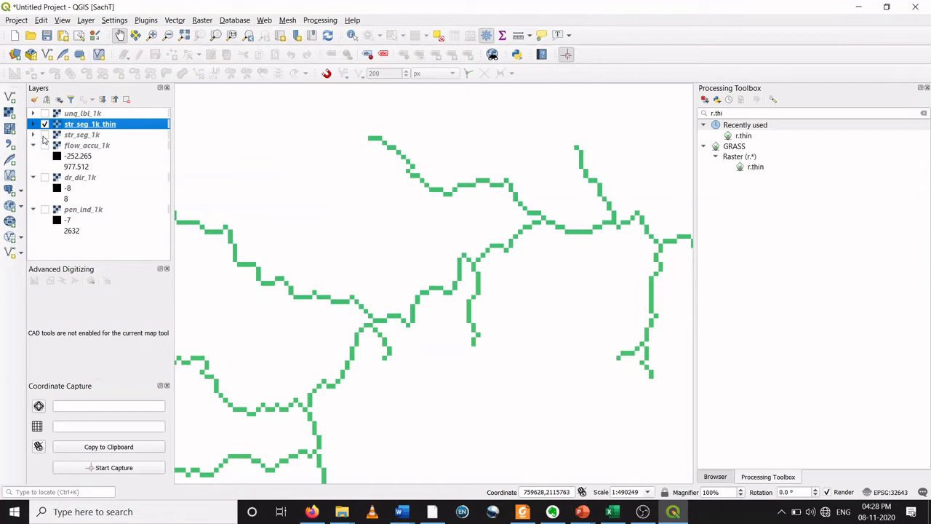
click(45, 135)
click(45, 136)
click(45, 135)
click(45, 136)
click(44, 135)
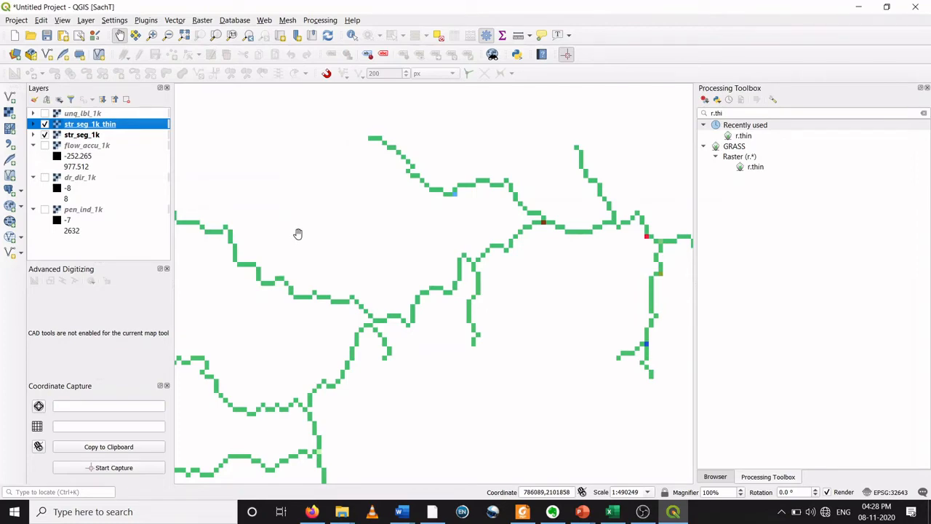
scroll(298, 234, down, 2)
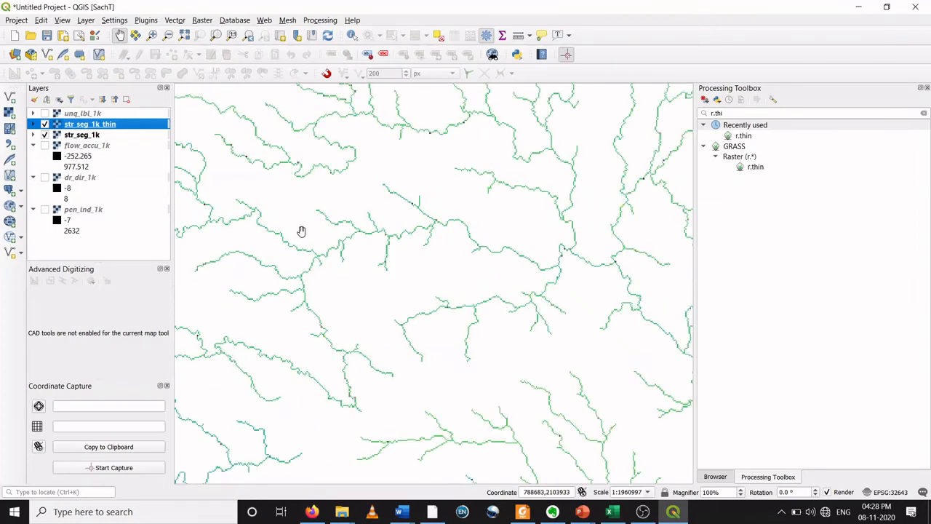
scroll(301, 232, down, 2)
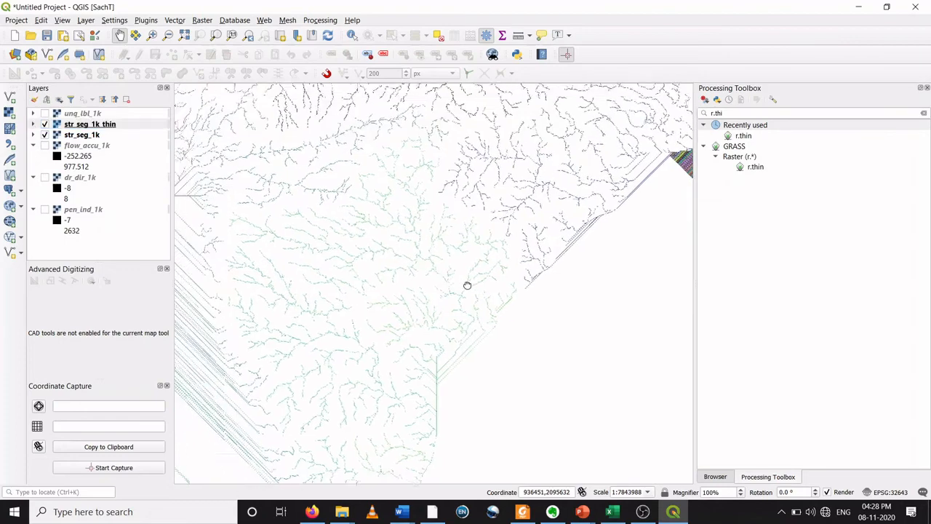
scroll(438, 252, down, 2)
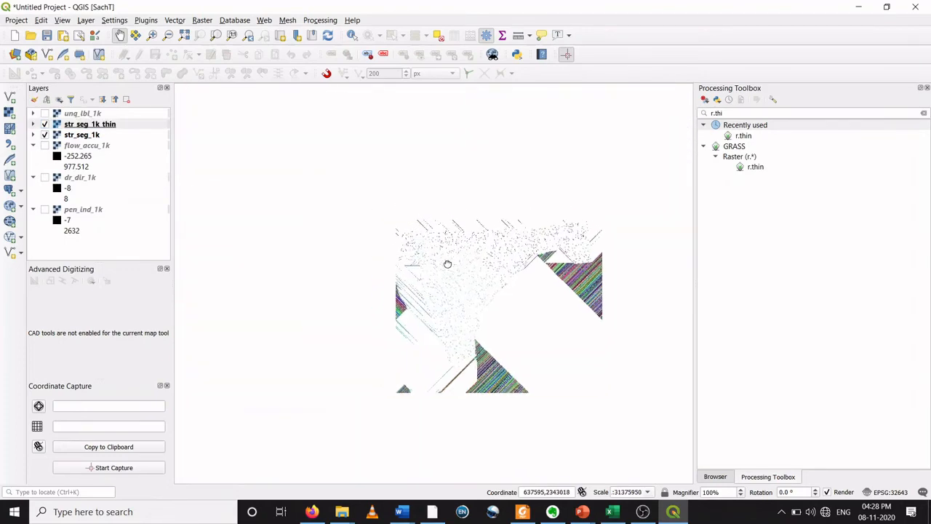
scroll(500, 293, up, 2)
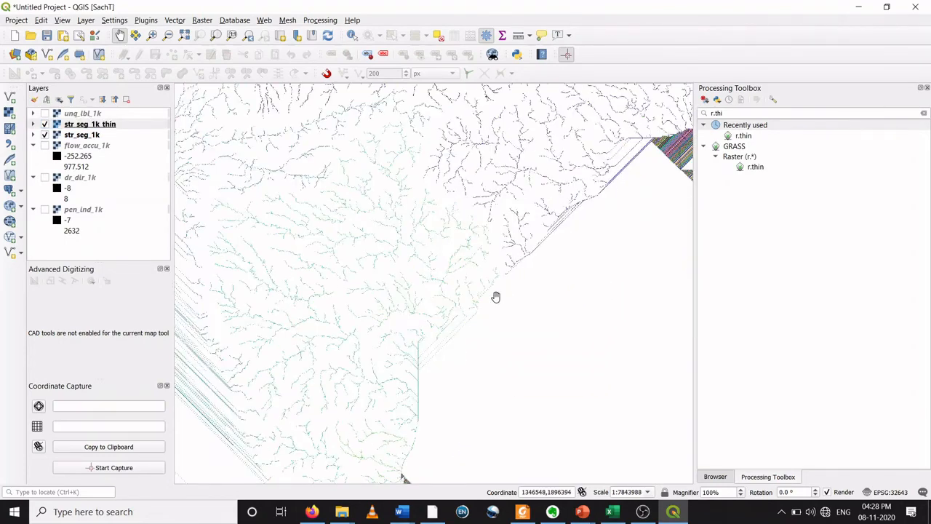
scroll(430, 265, down, 1)
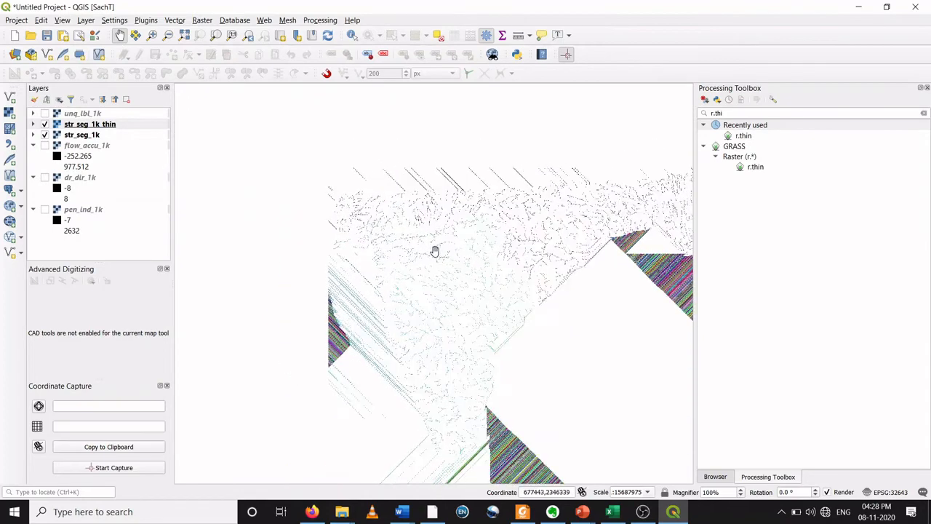
Step: Zoom in and out across the thinned and original stream rasters to compare them
scroll(433, 251, down, 1)
scroll(433, 247, up, 1)
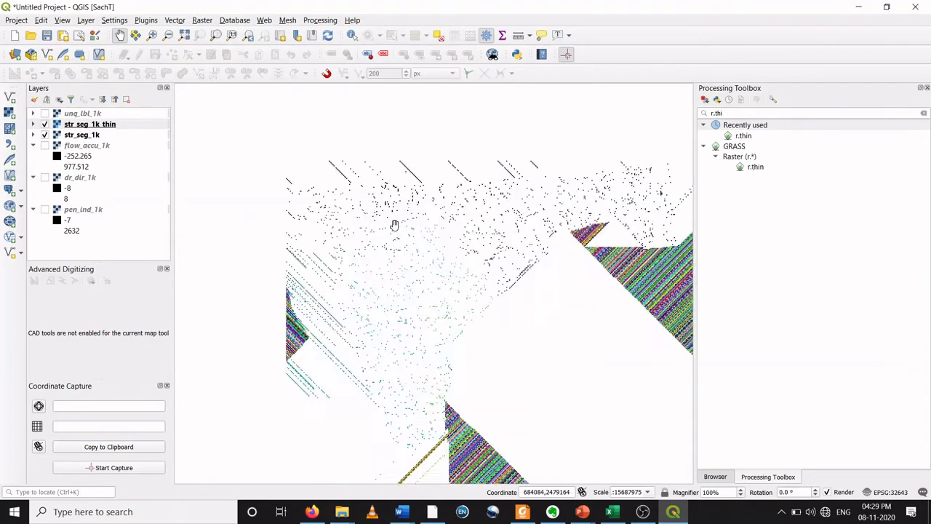
scroll(393, 227, up, 2)
scroll(395, 243, down, 1)
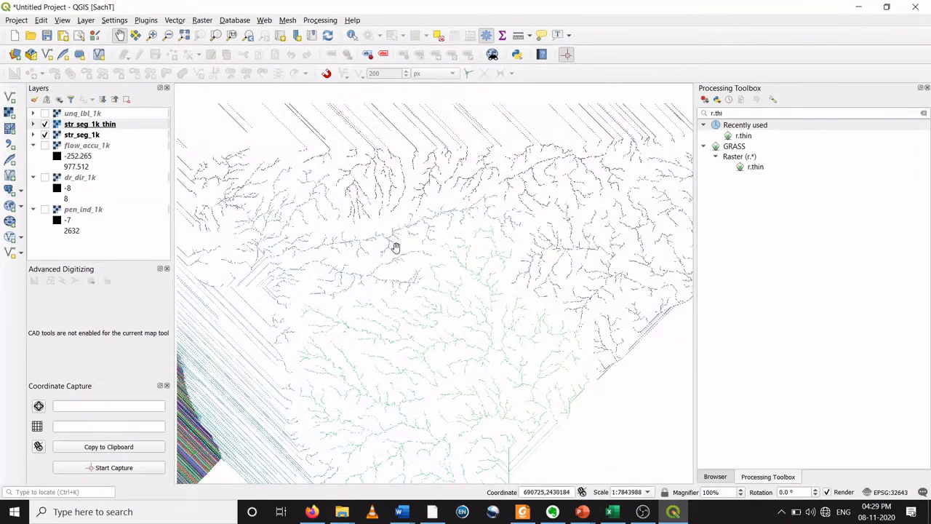
scroll(406, 241, down, 1)
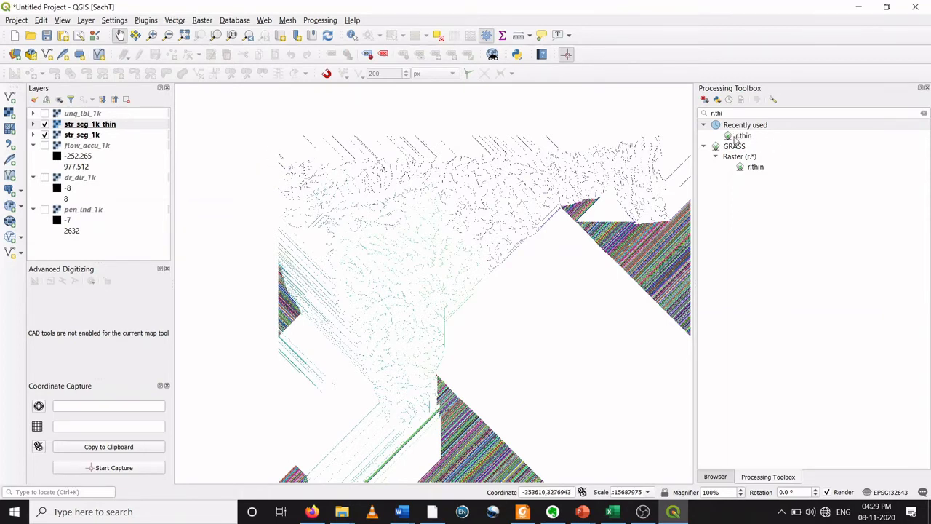
Step: Open the r.to.vect tool with str_seg_1k_thin as input and set the feature type to line
triple_click(711, 112)
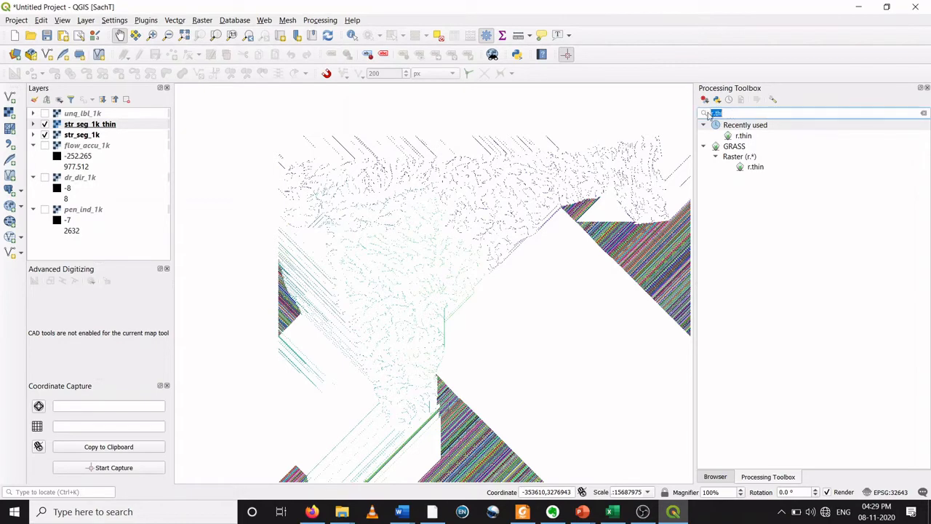
text(r)
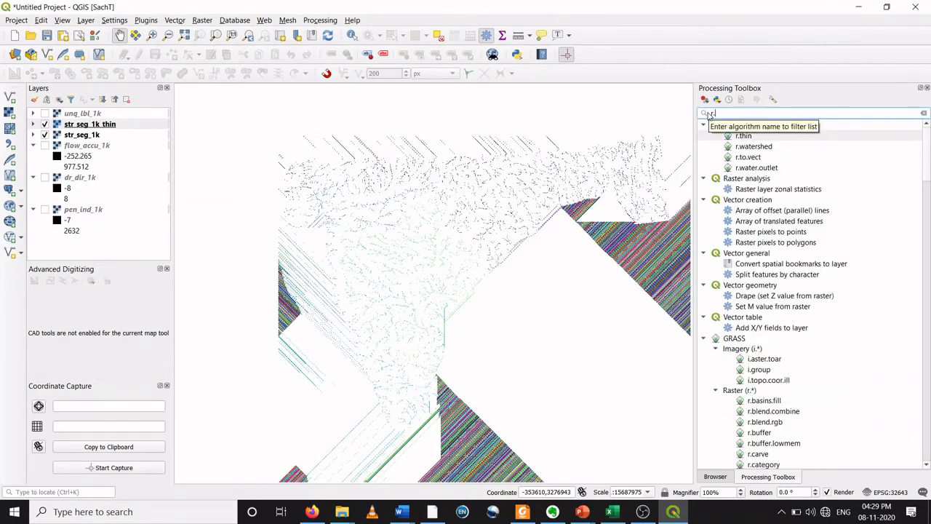
text(.to.ve)
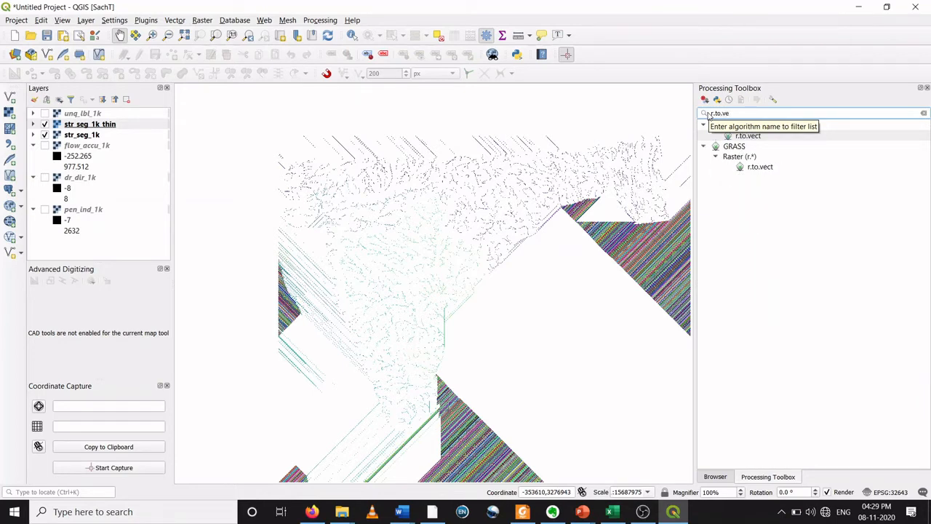
click(757, 169)
double_click(757, 169)
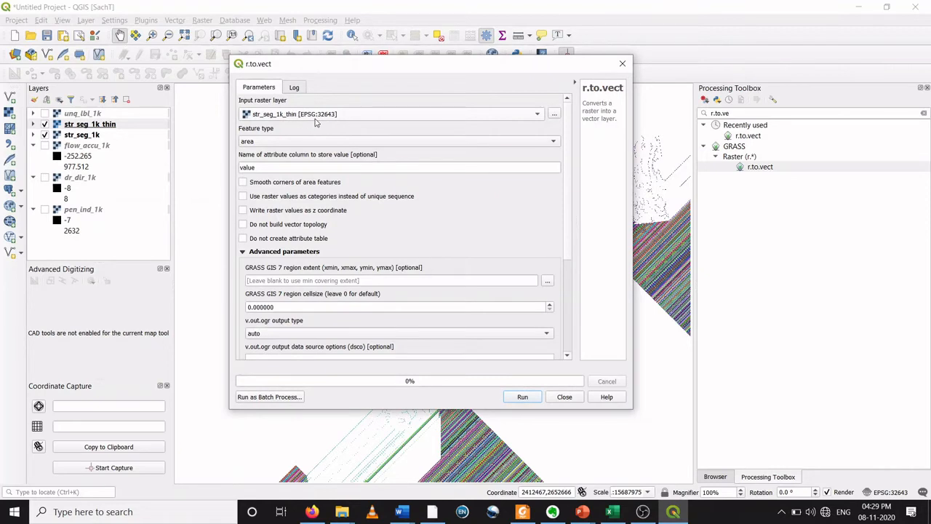
click(323, 144)
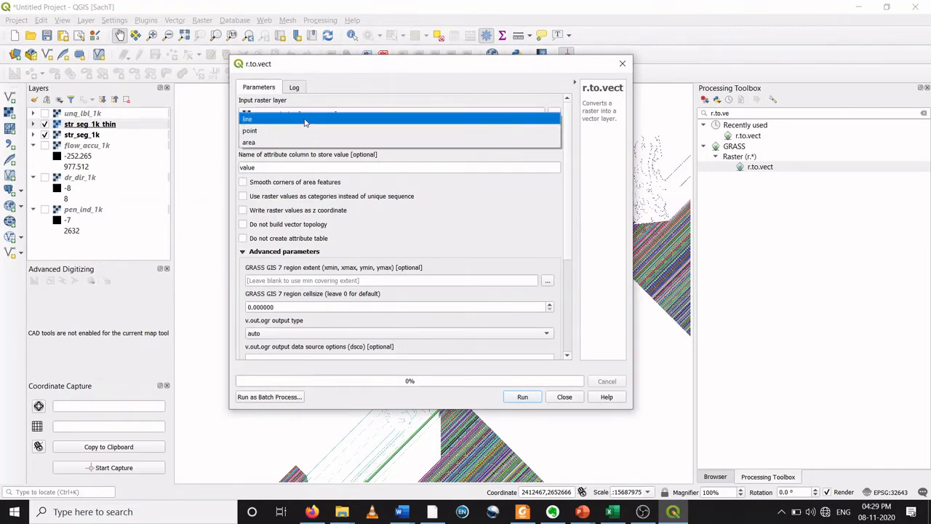
click(306, 121)
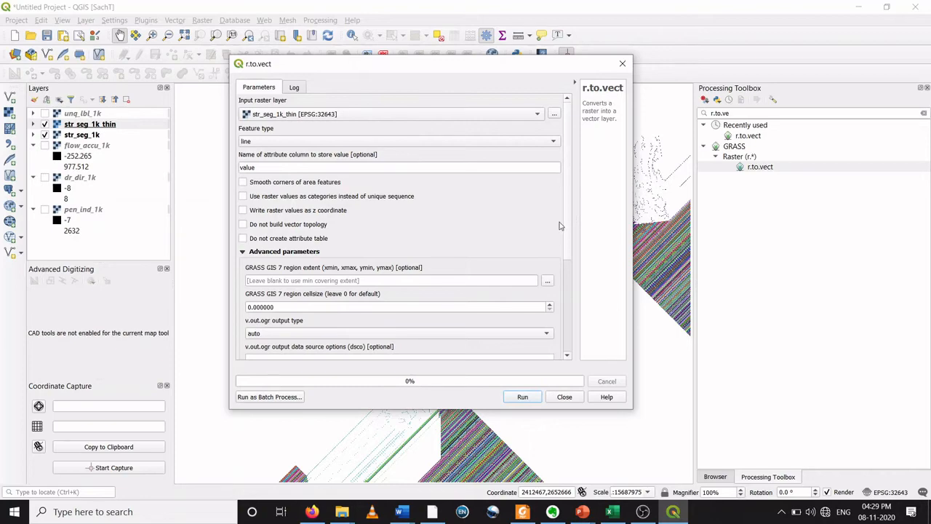
Step: Save the vectorized output as dr_net_1k in the DEM_ex_1 folder, run r.to.vect and close the dialog
scroll(566, 244, down, 3)
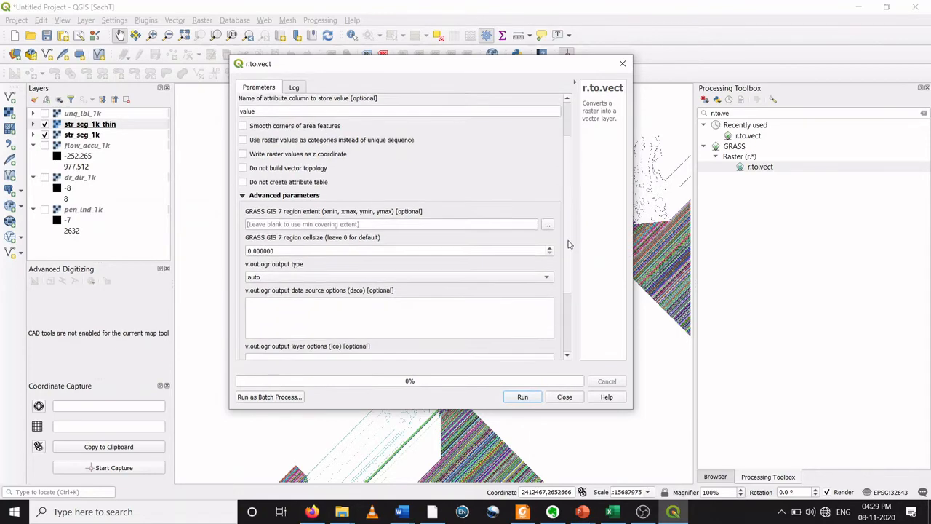
scroll(566, 255, down, 3)
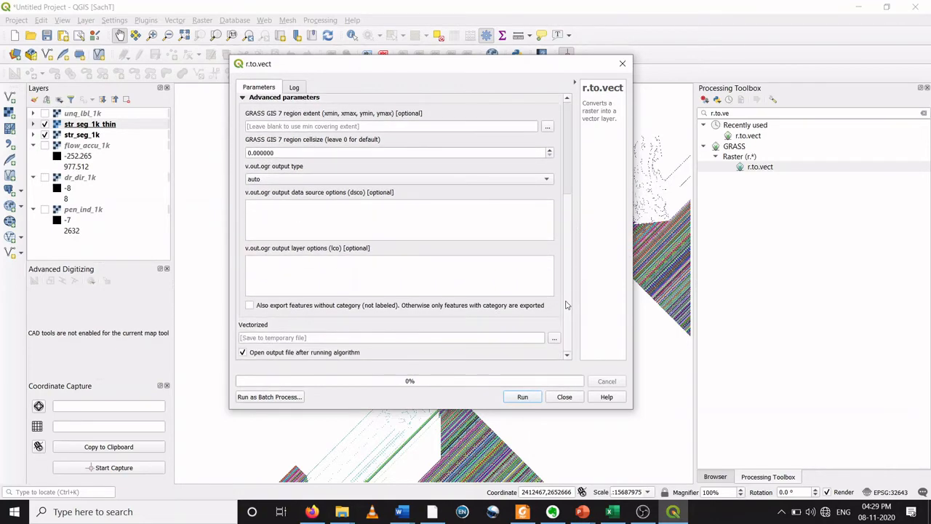
click(554, 339)
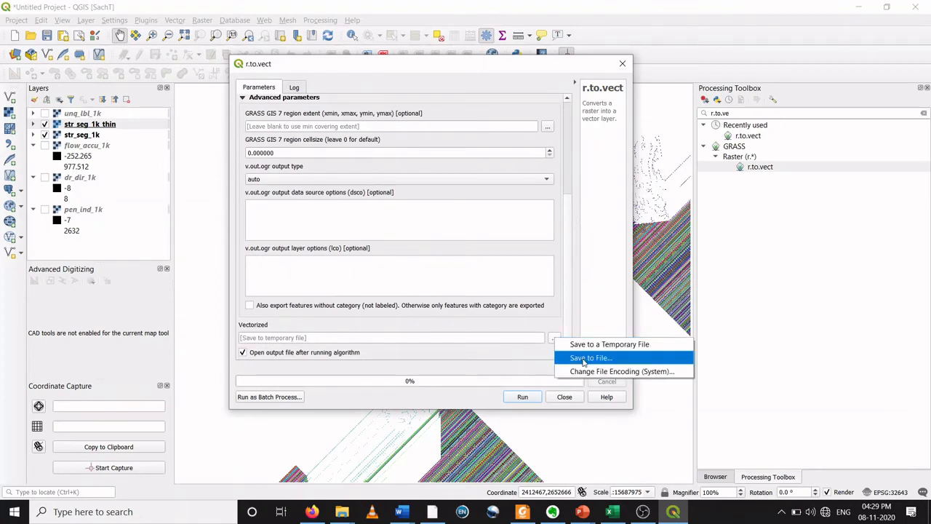
click(582, 360)
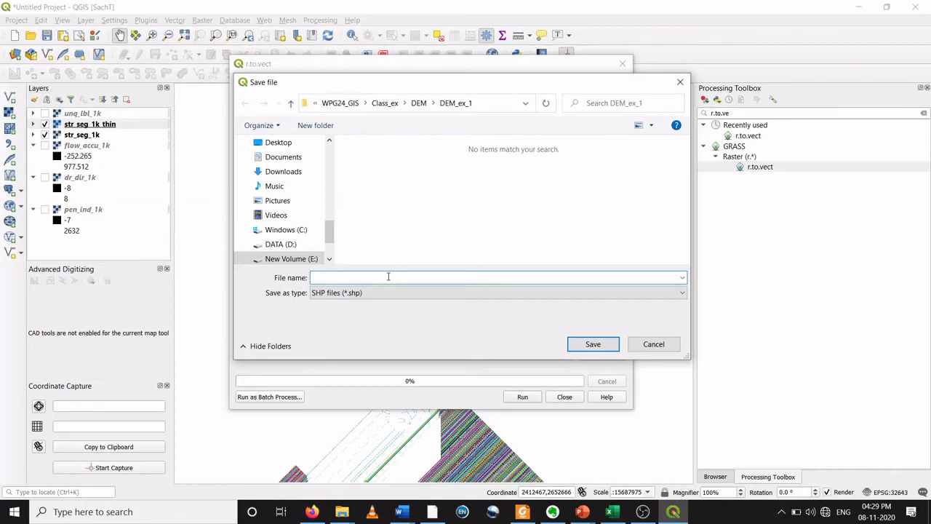
text(d)
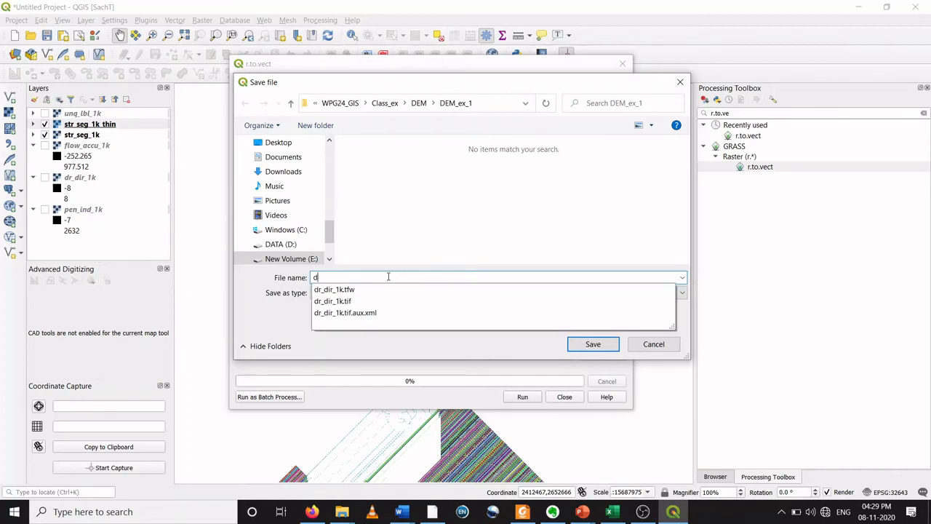
text(r_n)
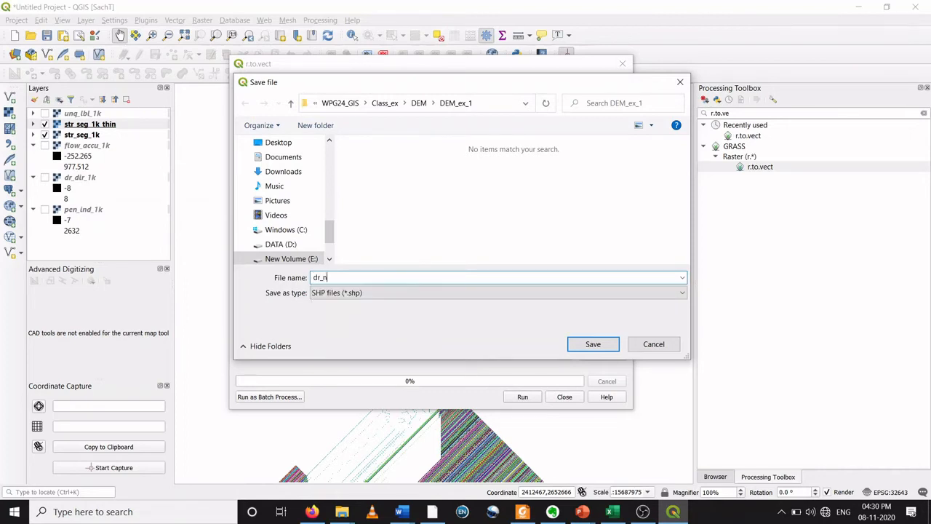
text(et_1k)
click(593, 345)
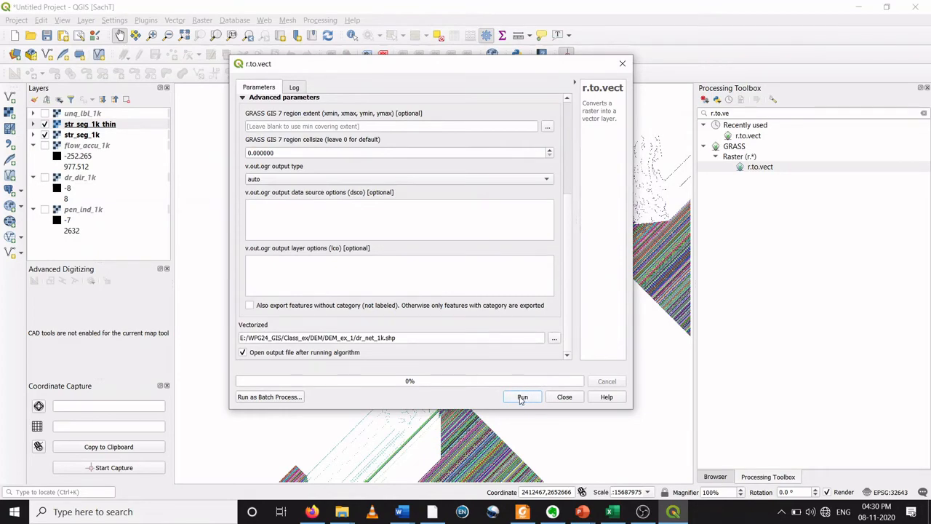
click(521, 398)
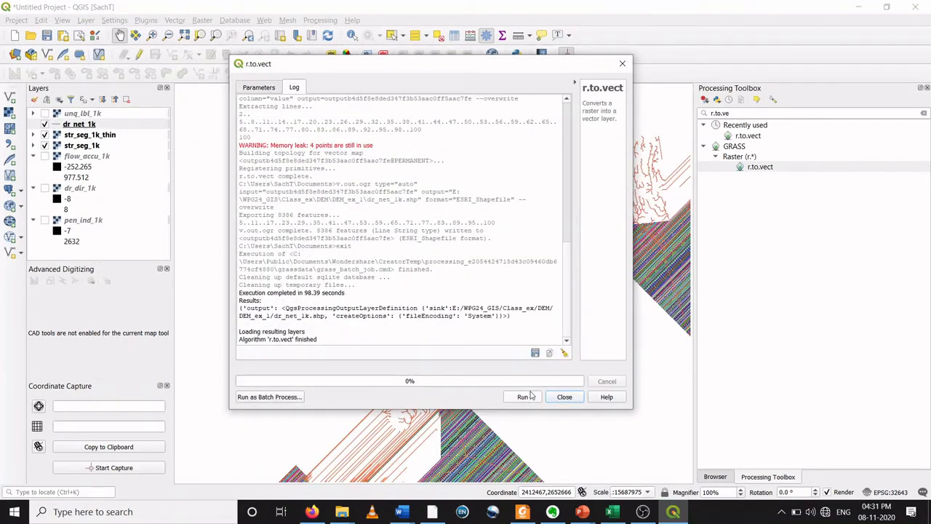
click(565, 397)
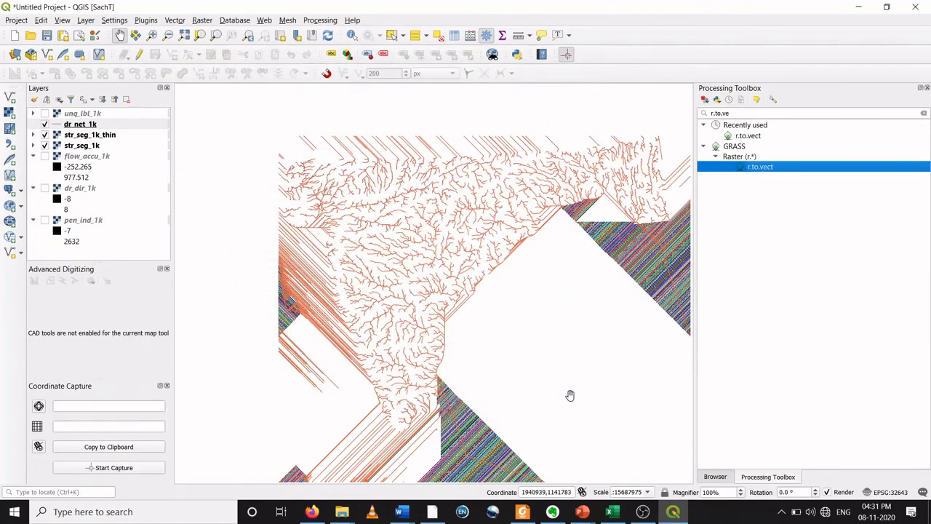
Step: Hide both stream rasters and zoom and pan across the dr_net_1k stream lines to examine them
click(45, 135)
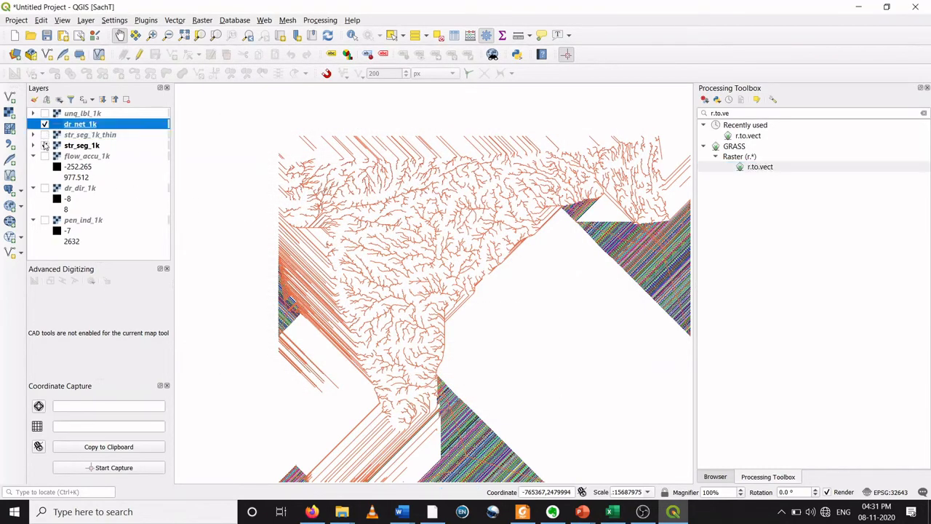
click(44, 145)
scroll(406, 252, up, 4)
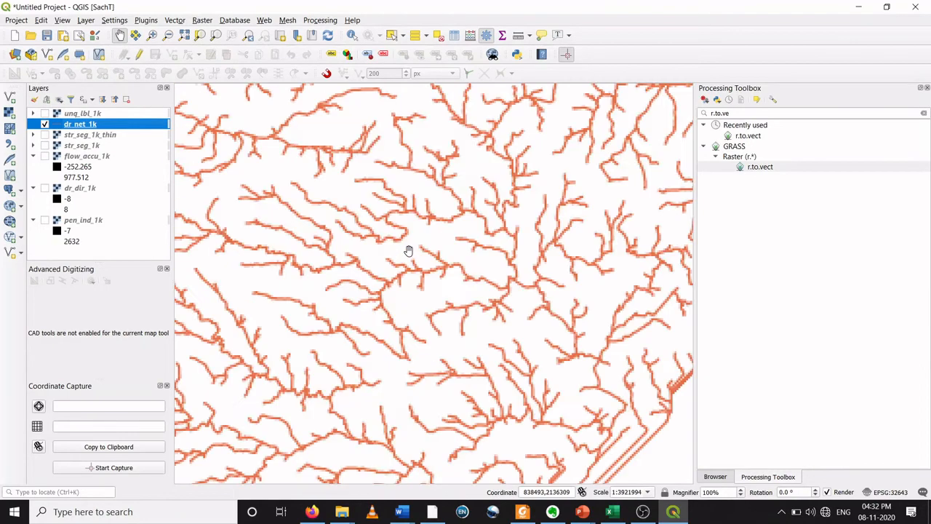
drag(404, 252, 403, 256)
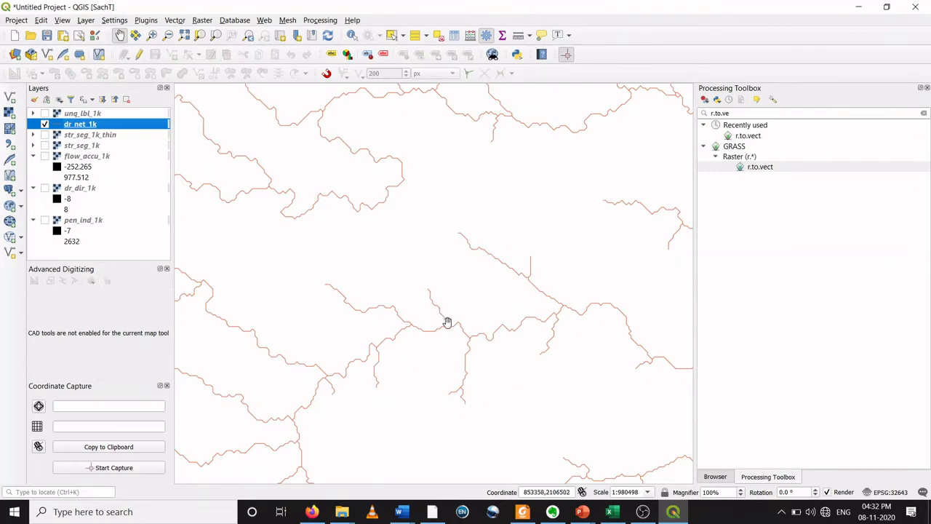
scroll(447, 325, up, 4)
scroll(445, 329, down, 5)
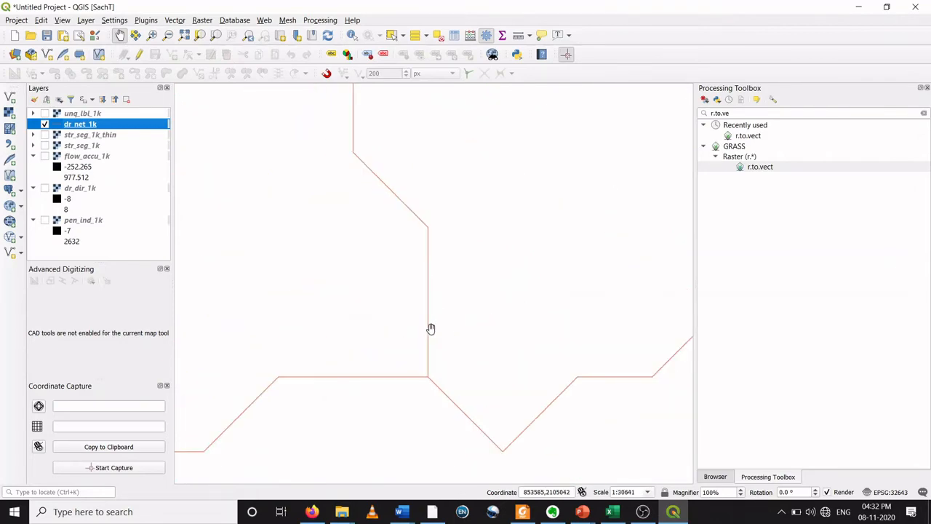
scroll(431, 327, down, 2)
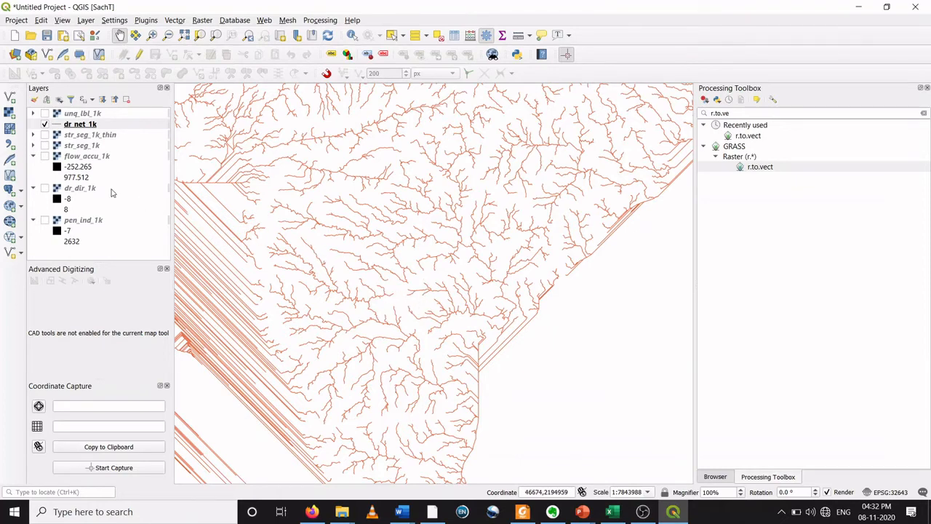
Step: Show str_seg_1k_thin and toggle dr_net_1k to compare the vector lines with the thinned raster at several zoom levels
click(44, 135)
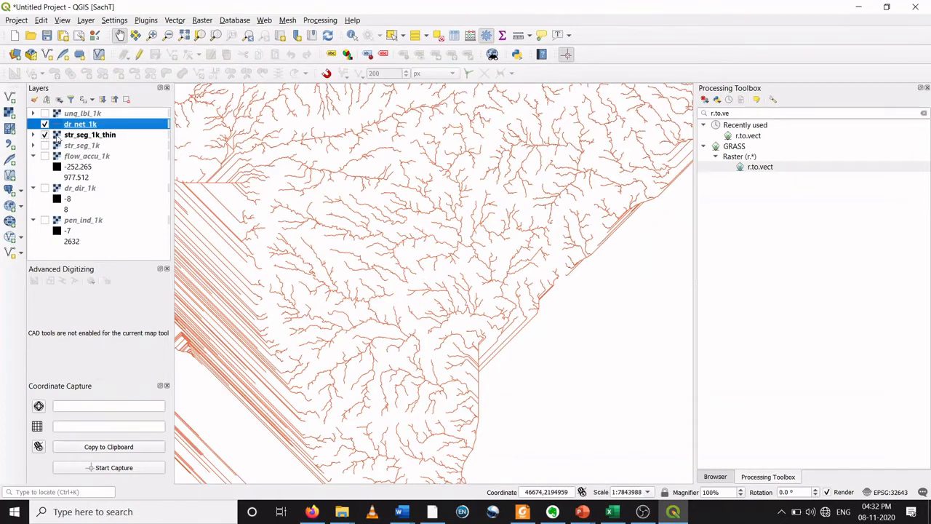
scroll(312, 191, up, 2)
scroll(453, 252, up, 3)
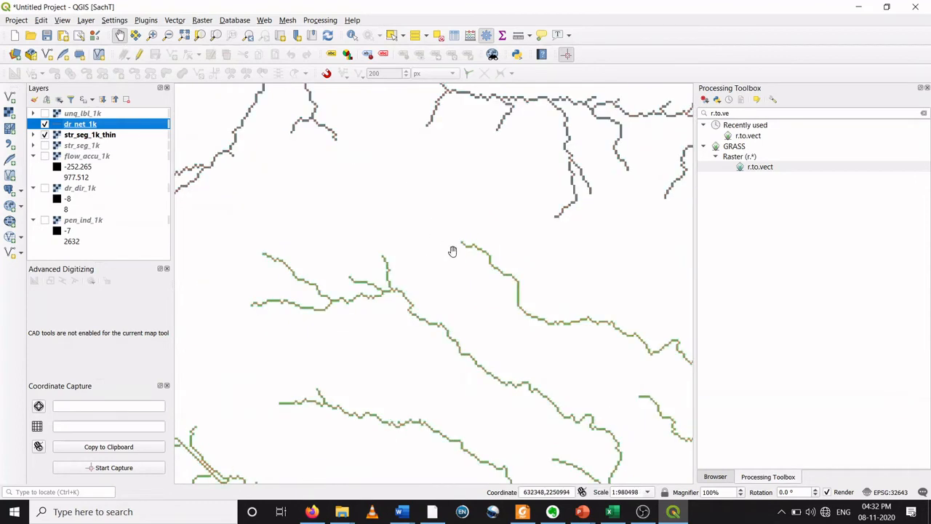
drag(367, 229, 320, 213)
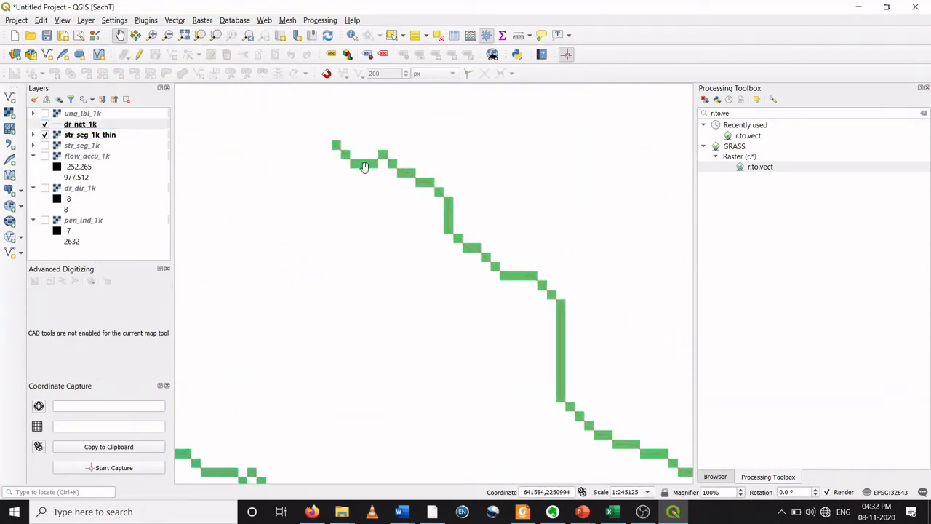
click(45, 137)
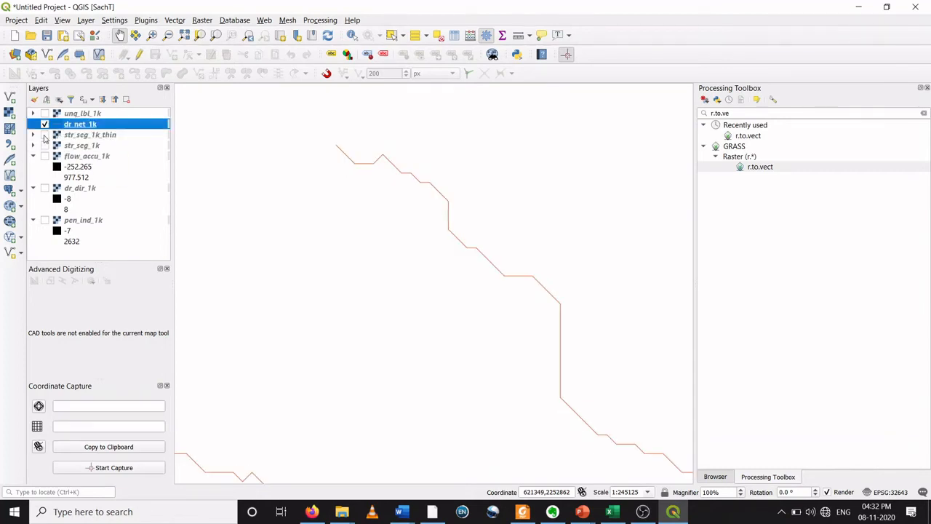
click(45, 137)
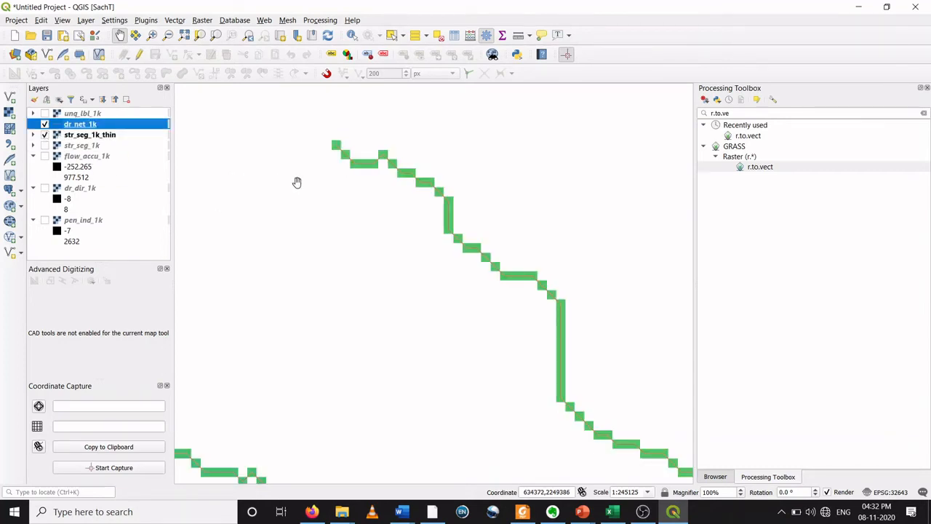
scroll(392, 239, down, 1)
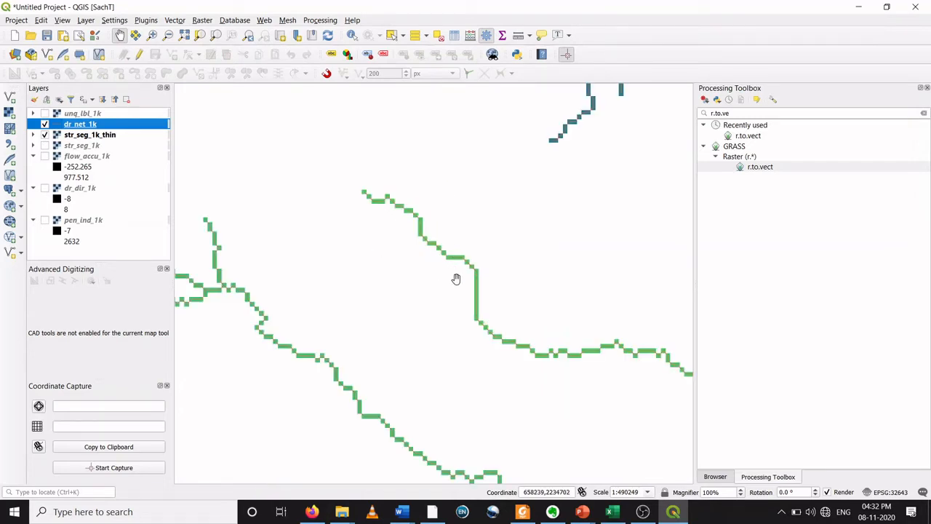
scroll(456, 279, down, 4)
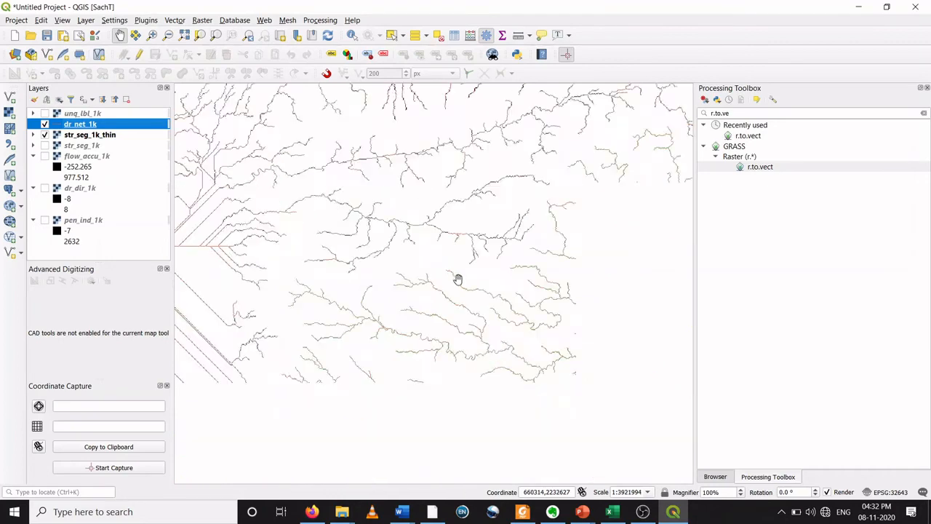
scroll(455, 276, up, 3)
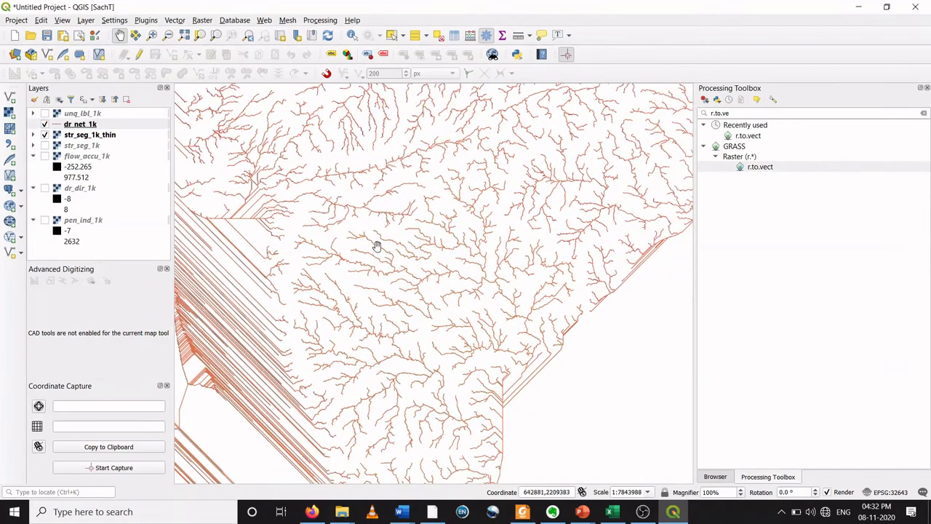
scroll(419, 286, down, 1)
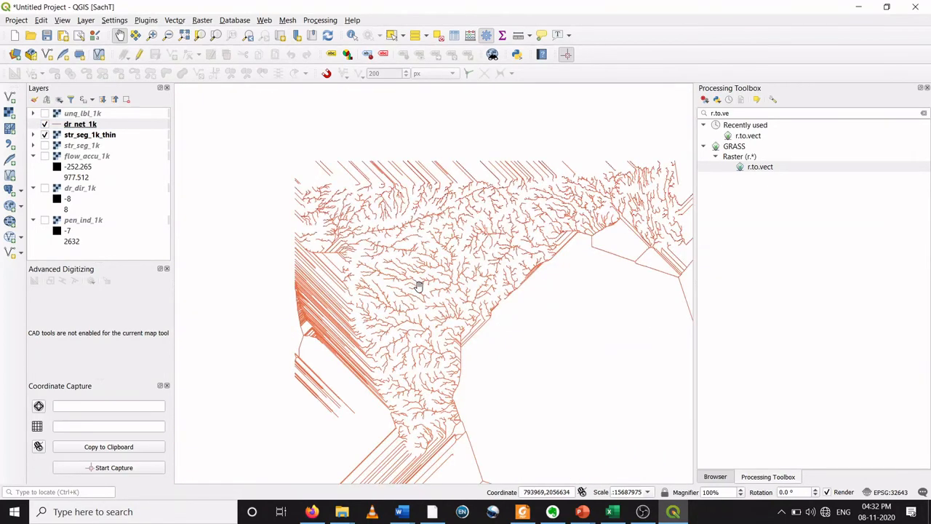
scroll(418, 286, up, 1)
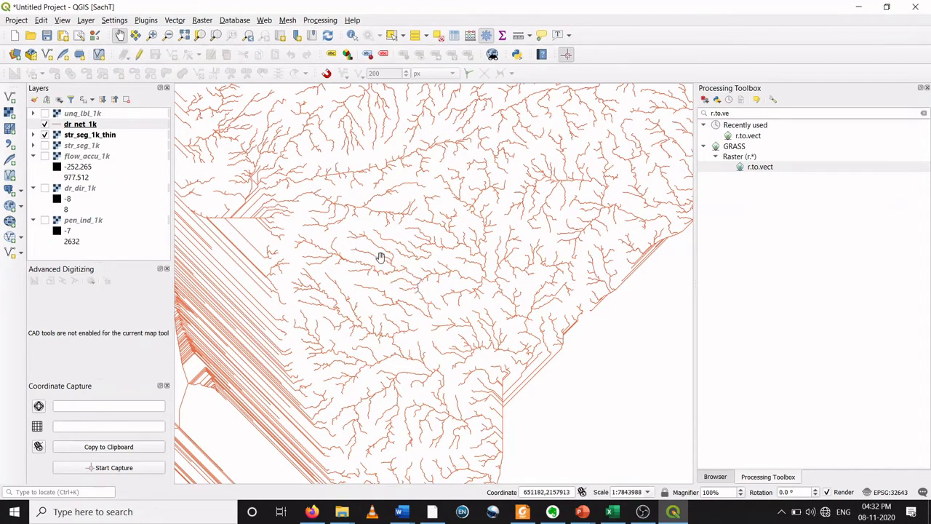
scroll(384, 259, down, 1)
scroll(442, 293, up, 2)
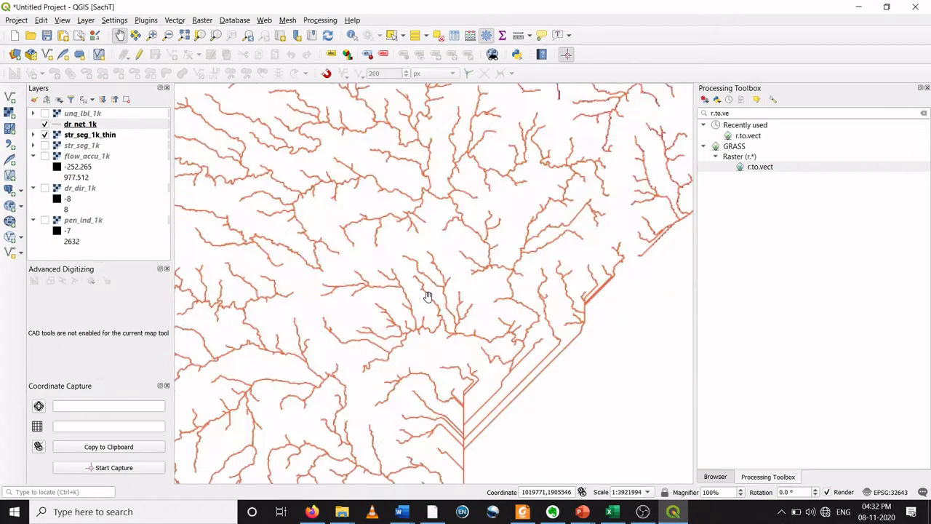
Step: Pan and zoom out across the dr_net_1k stream lines, then hide the str_seg_1k_thin raster
drag(379, 271, 540, 208)
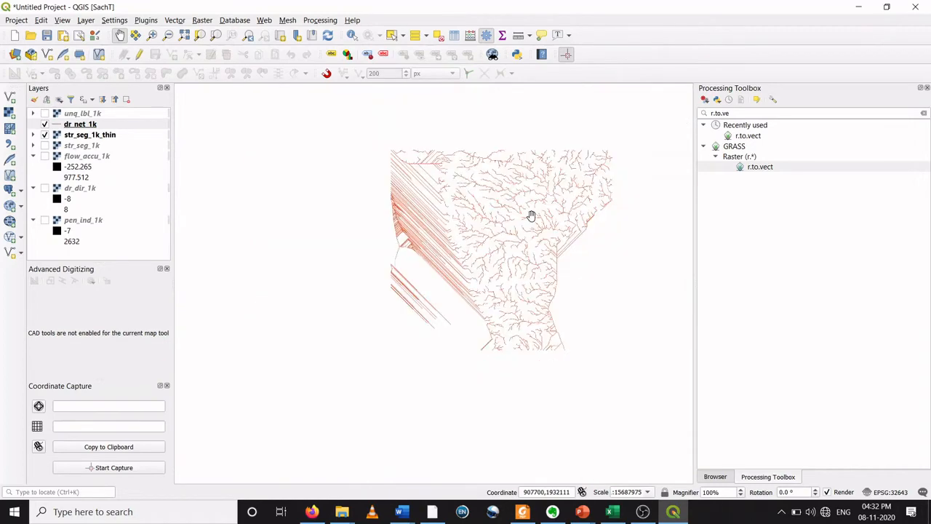
scroll(532, 216, up, 1)
drag(507, 216, 410, 259)
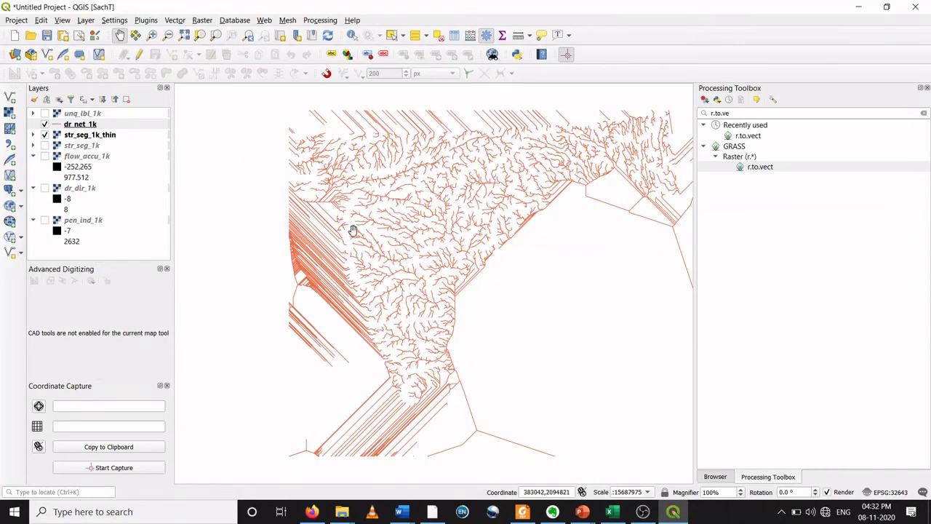
click(45, 135)
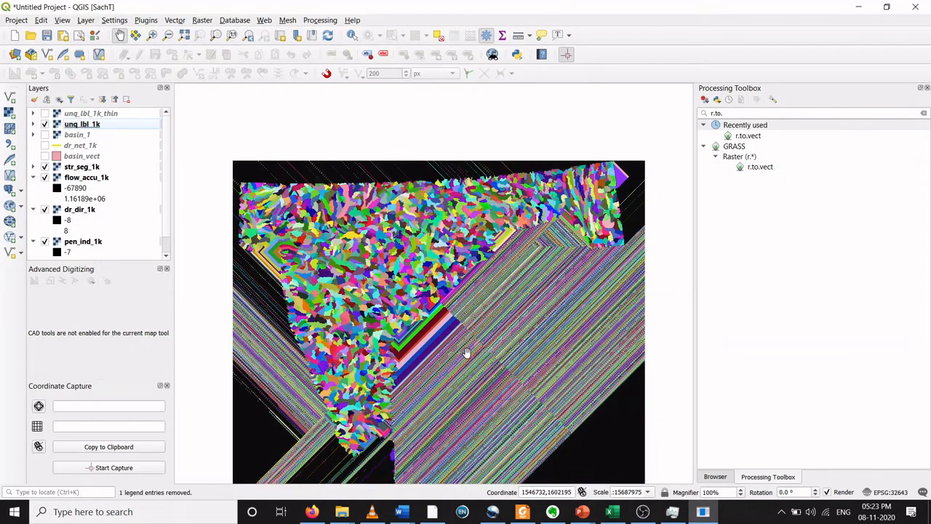
Step: Toggle the unq_lbl_1k, str_seg_1k and flow_accu_1k layers on and off to compare the watershed rasters
drag(446, 311, 437, 274)
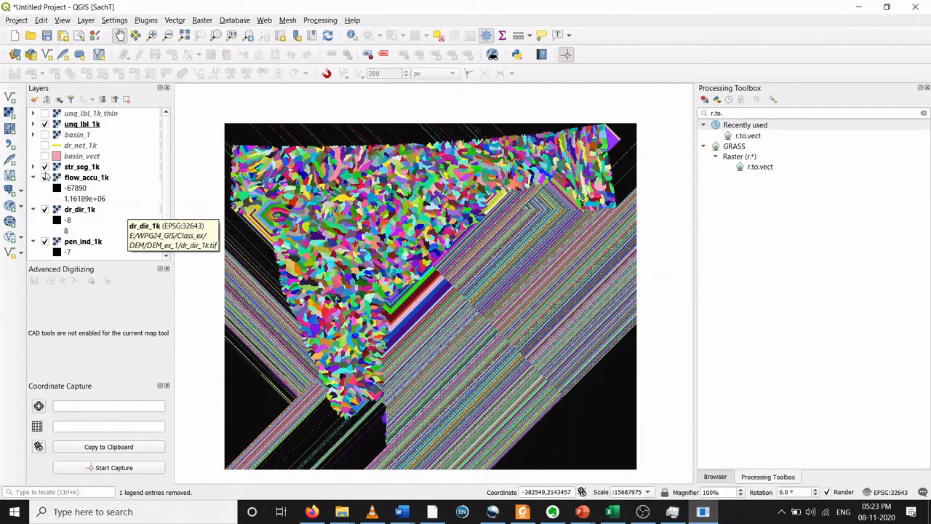
click(44, 125)
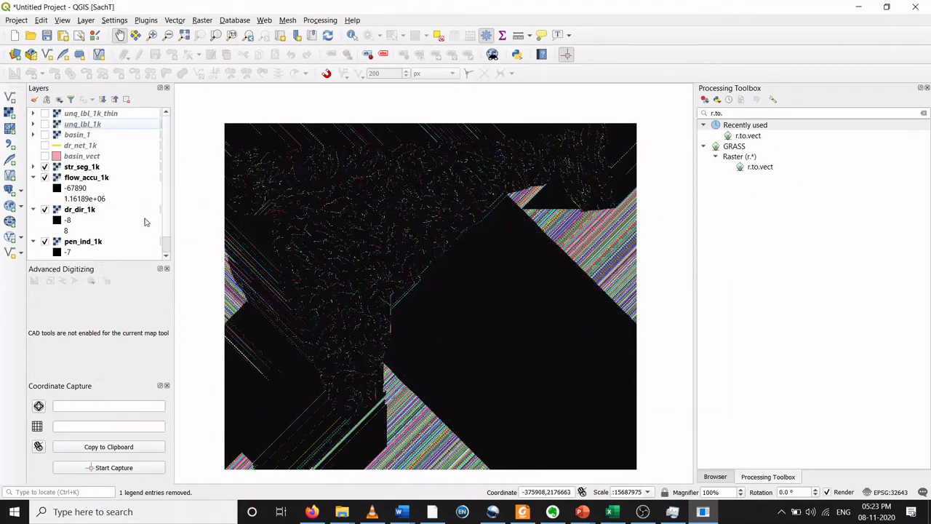
click(45, 166)
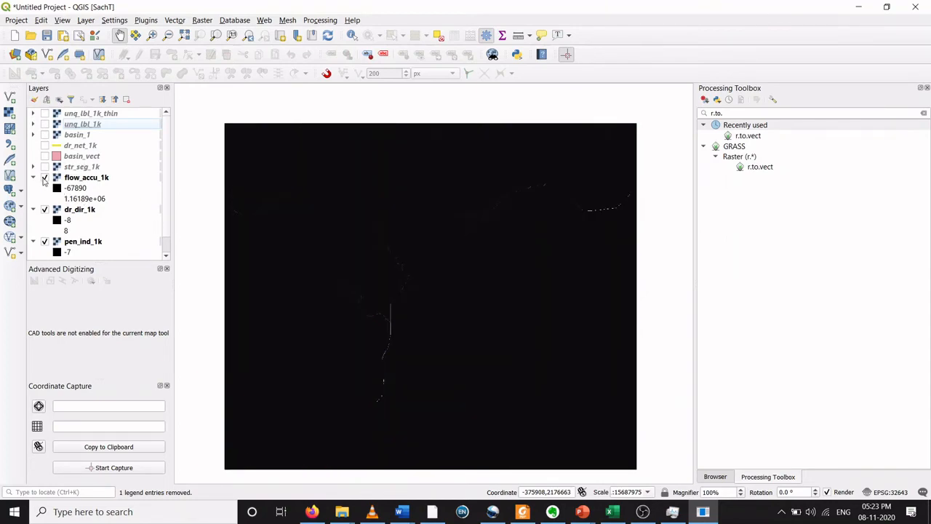
click(45, 177)
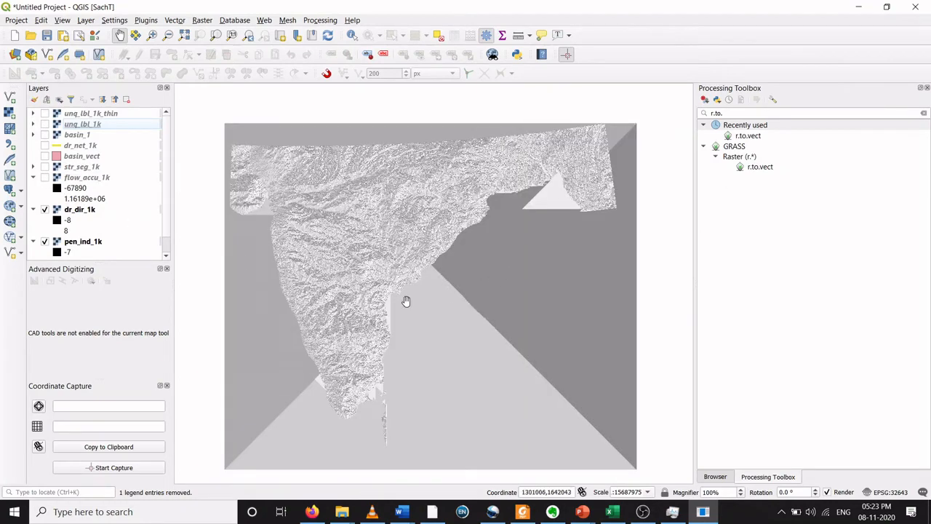
click(45, 178)
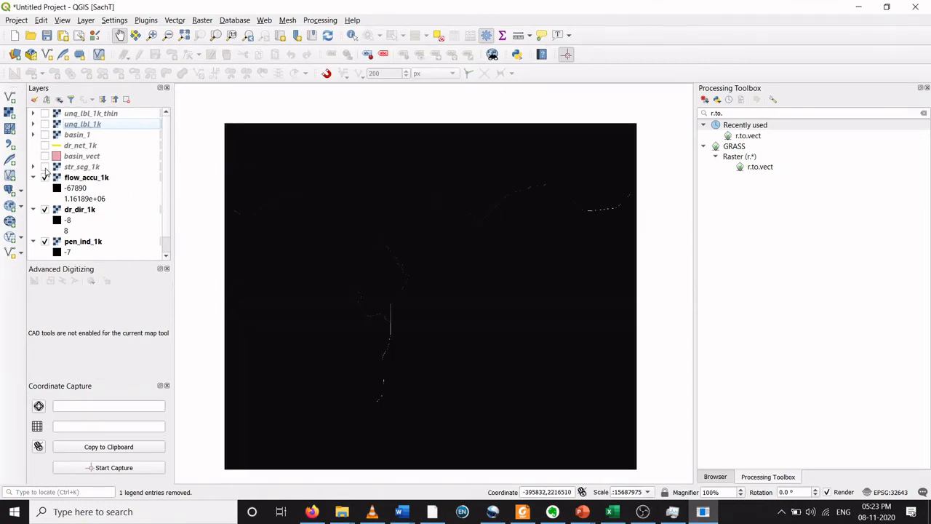
click(44, 167)
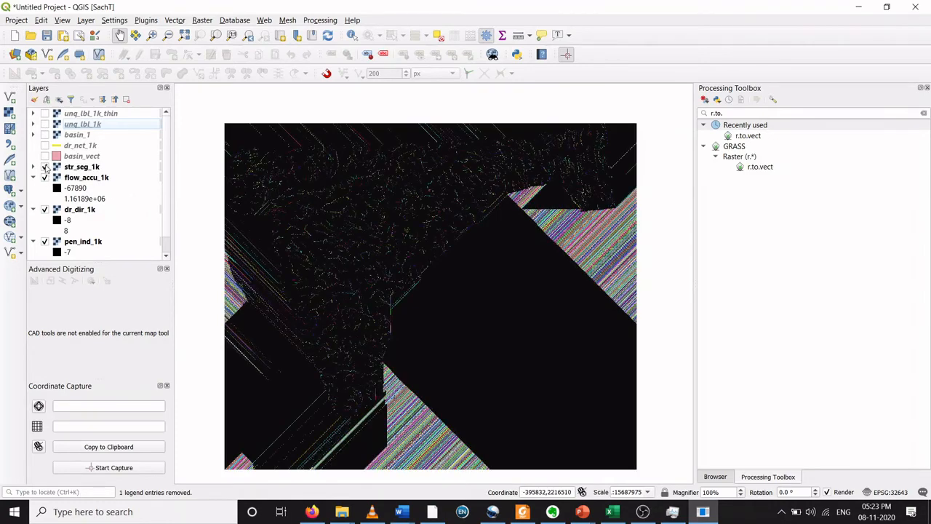
click(45, 124)
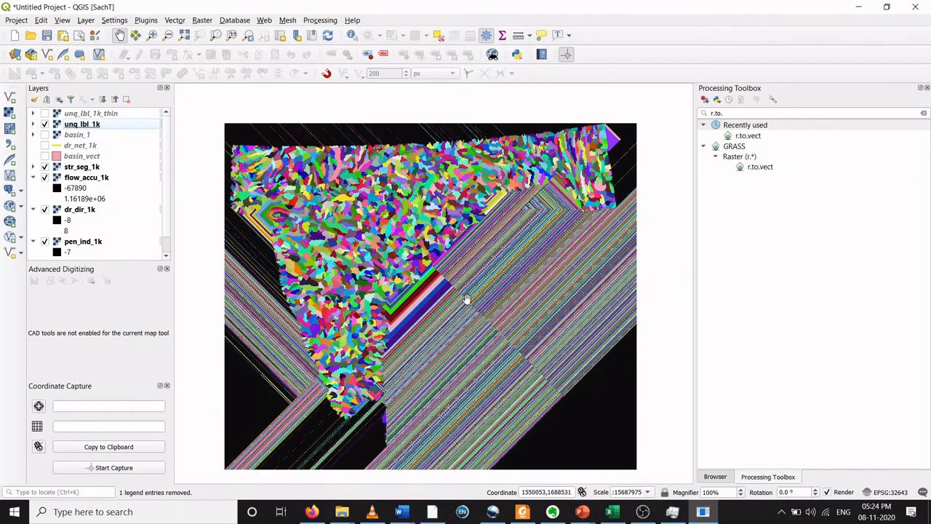
click(44, 125)
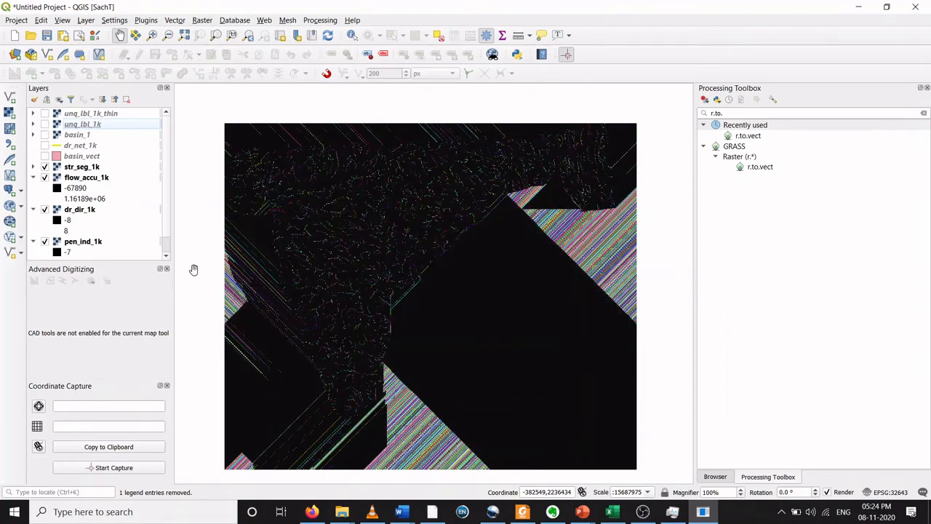
Step: Zoom and pan across the str_seg_1k stream segments shown over the flow accumulation raster to examine them
scroll(250, 270, up, 1)
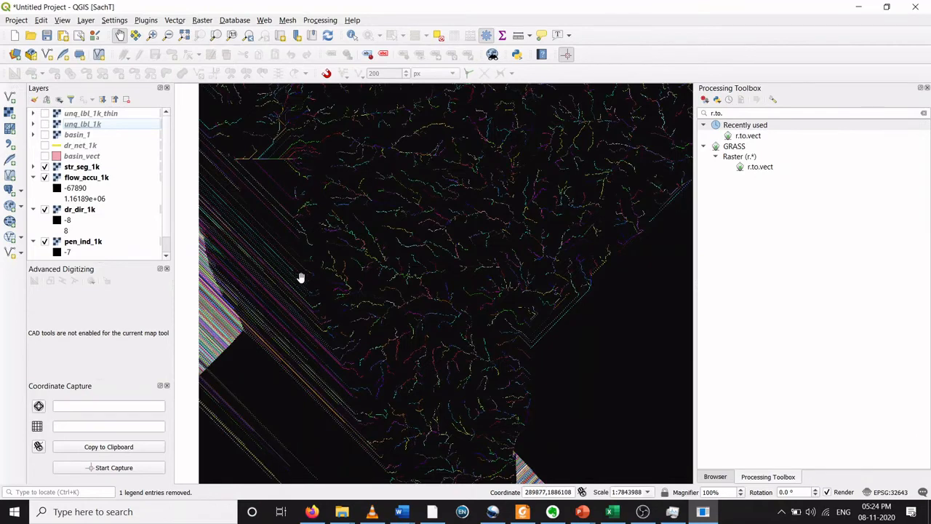
drag(310, 257, 358, 234)
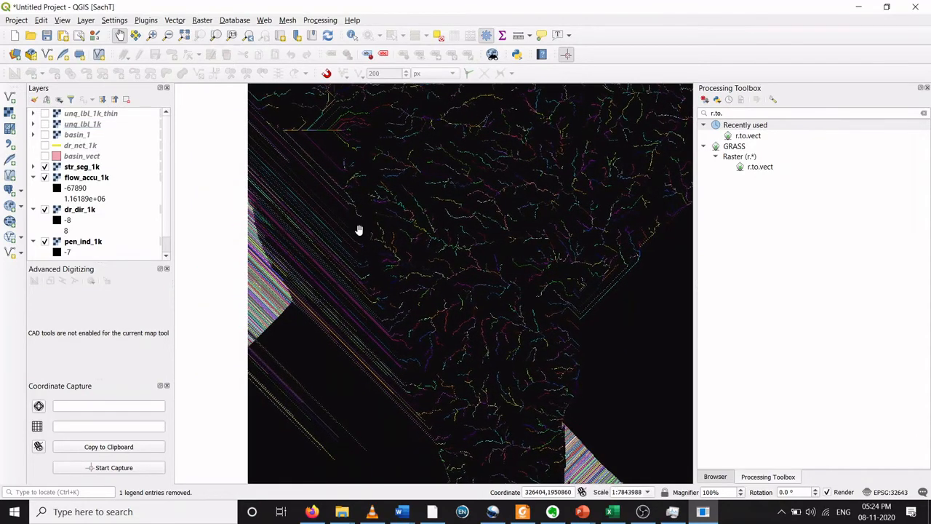
scroll(348, 238, up, 1)
scroll(347, 238, down, 1)
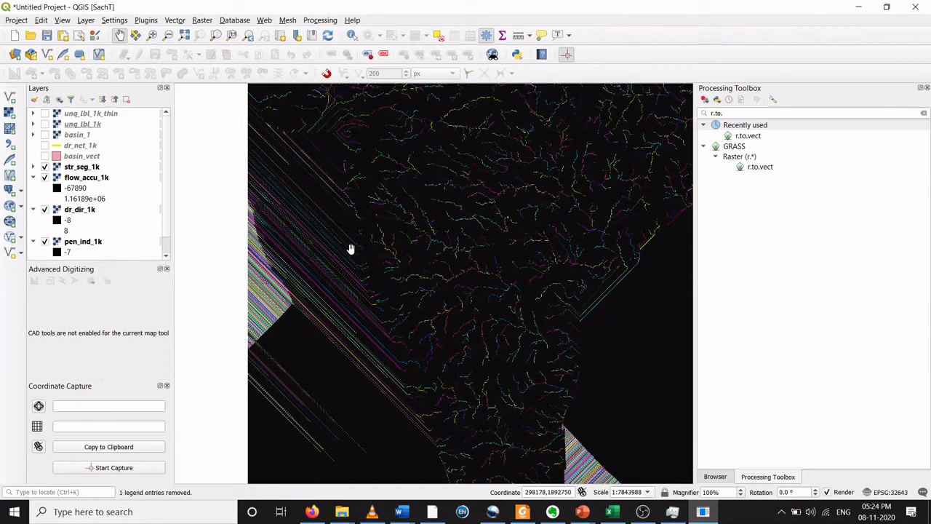
scroll(351, 250, up, 1)
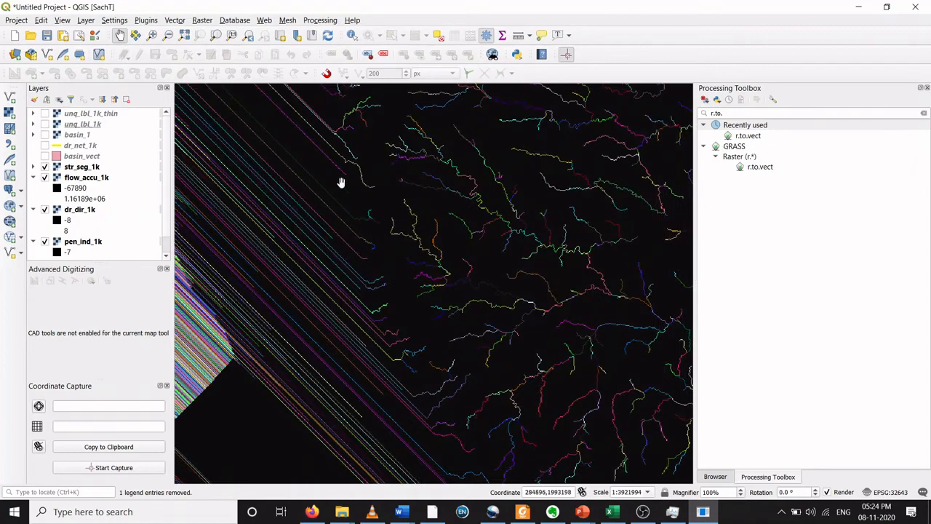
scroll(381, 299, down, 2)
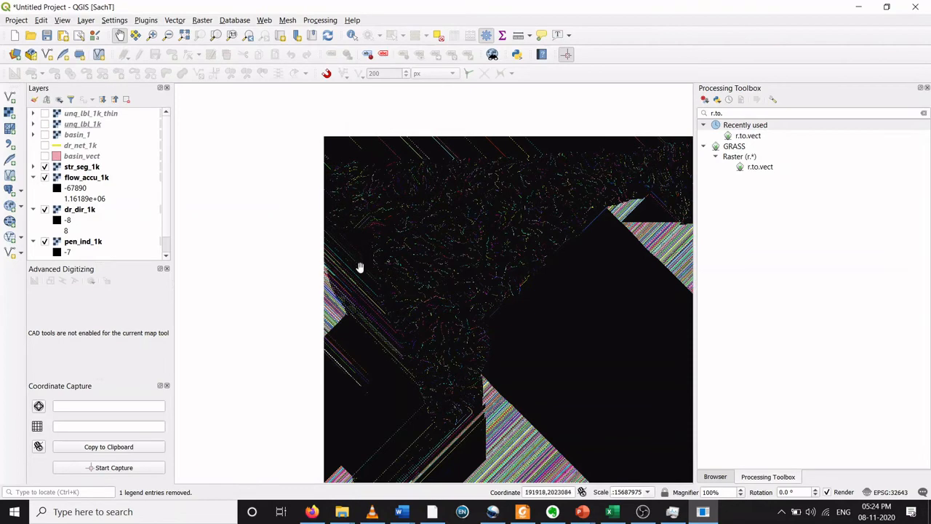
scroll(370, 297, up, 1)
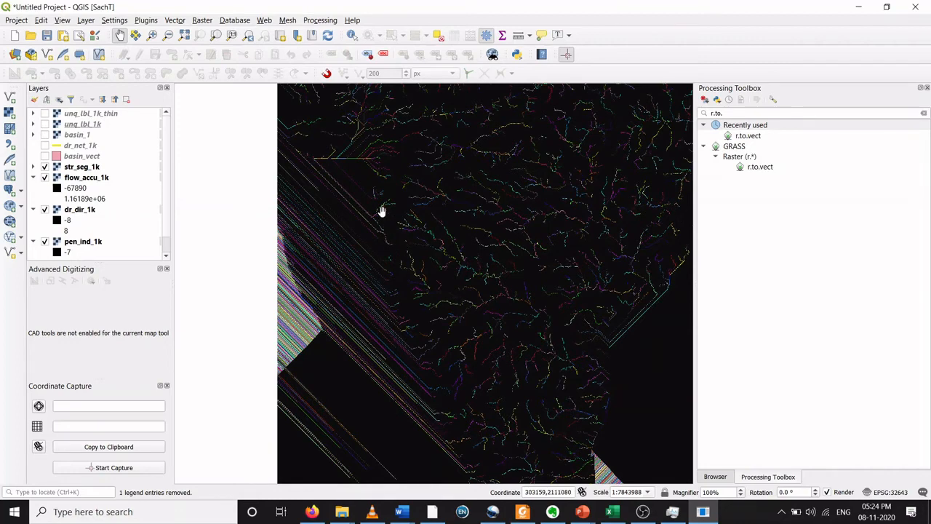
scroll(416, 205, up, 1)
scroll(416, 205, down, 1)
drag(569, 237, 481, 240)
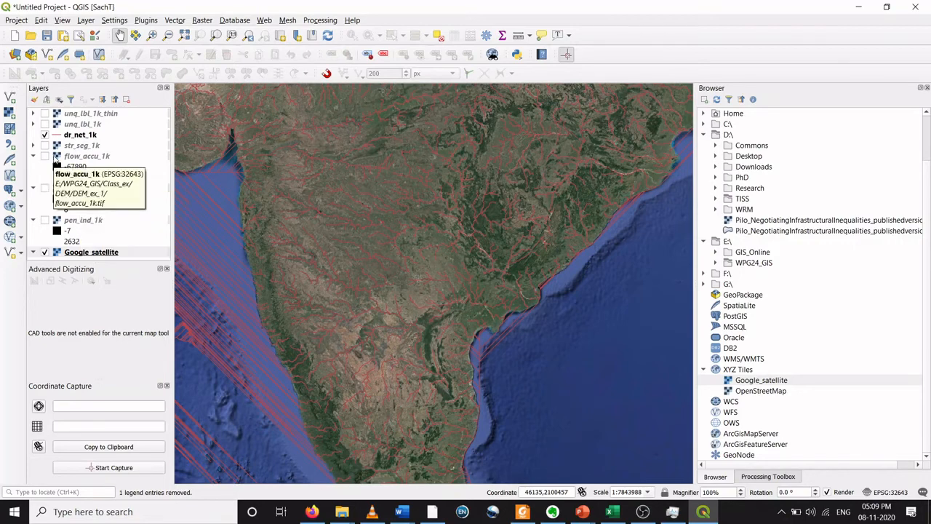
Step: Toggle the Google_satellite basemap off and on beneath the dr_net_1k lines
click(48, 251)
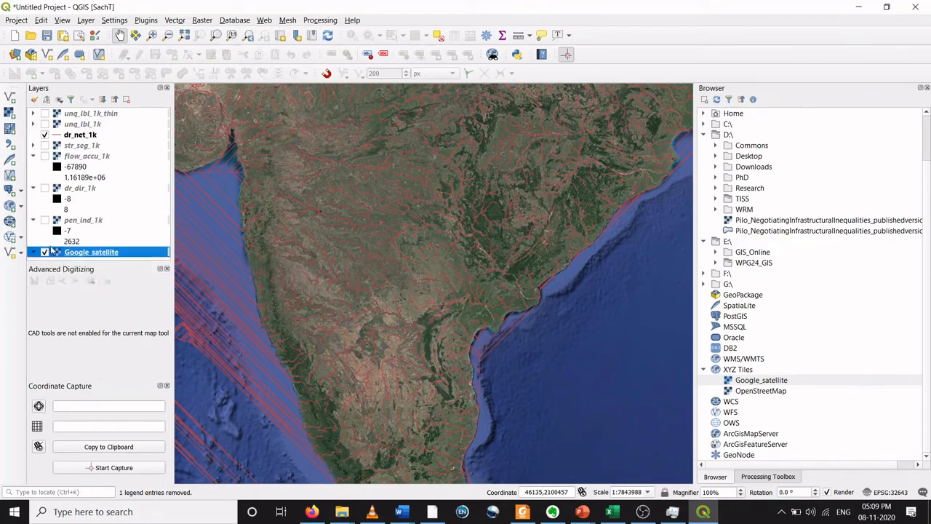
click(45, 251)
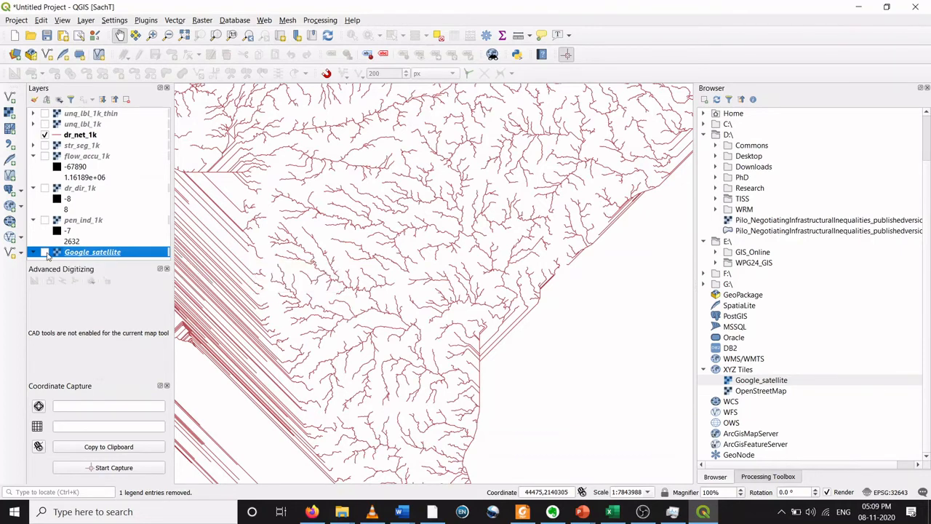
click(45, 252)
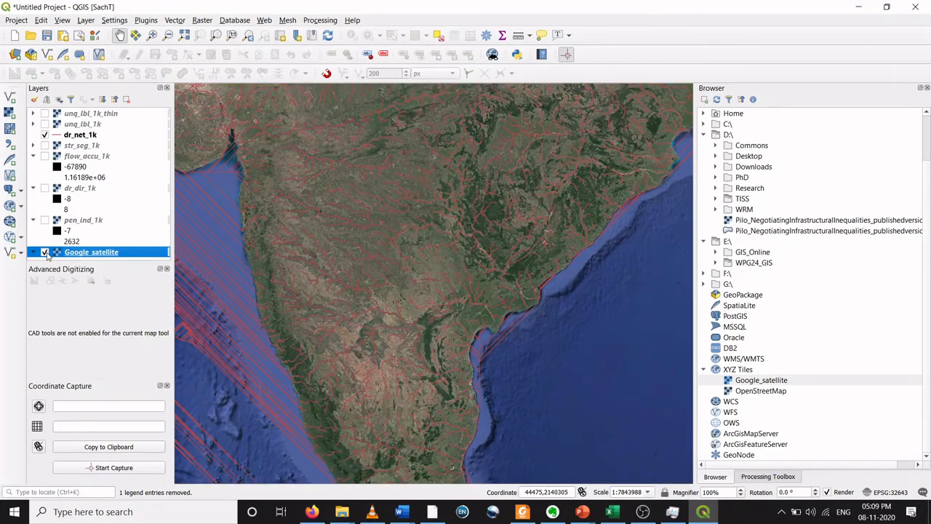
Step: Restyle the dr_net_1k lines with a yellow color and a 0.66 mm stroke width, applying and confirming
click(59, 138)
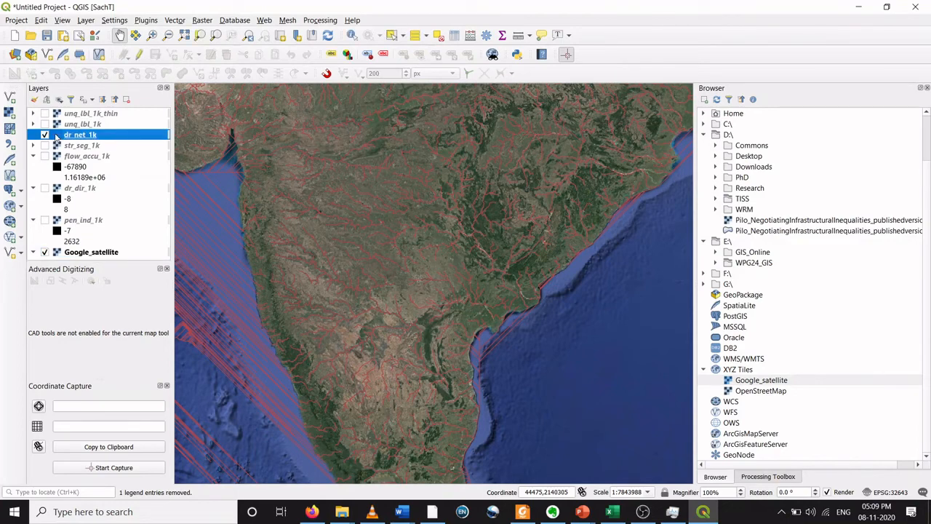
double_click(54, 137)
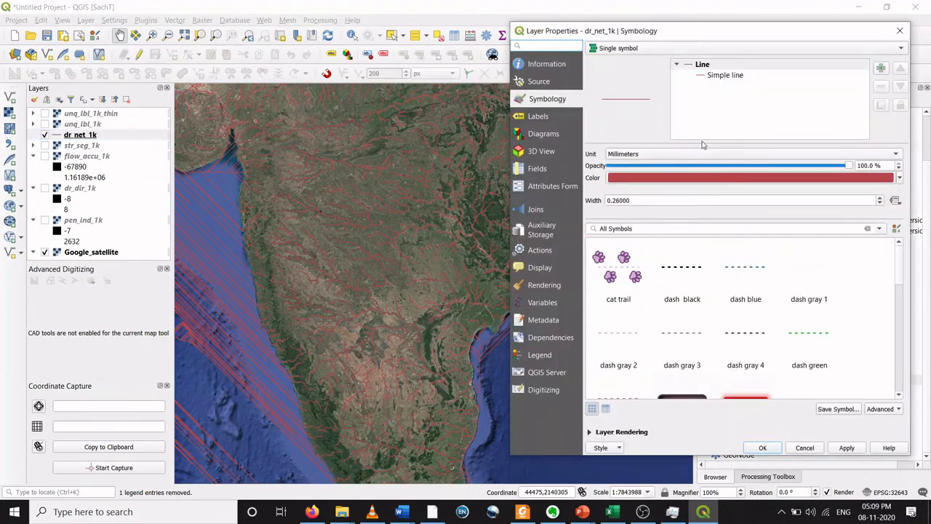
click(722, 75)
click(875, 174)
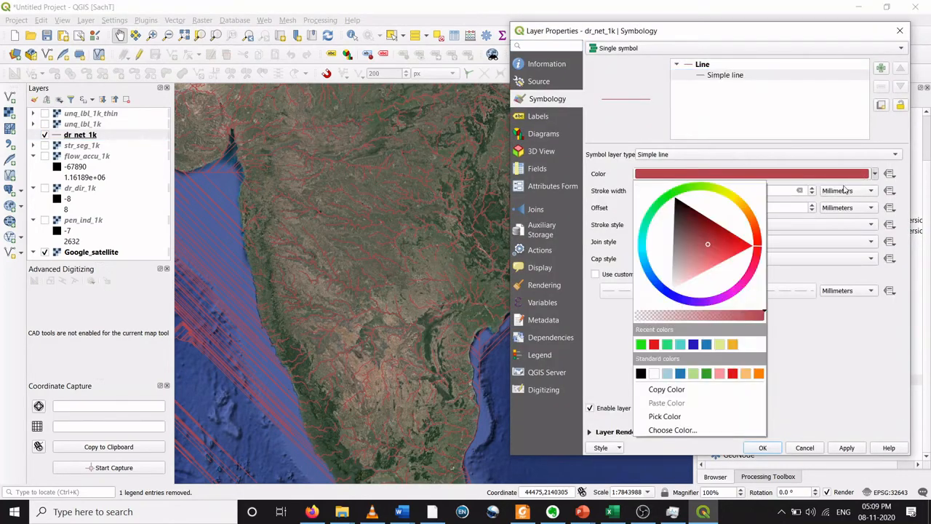
click(730, 198)
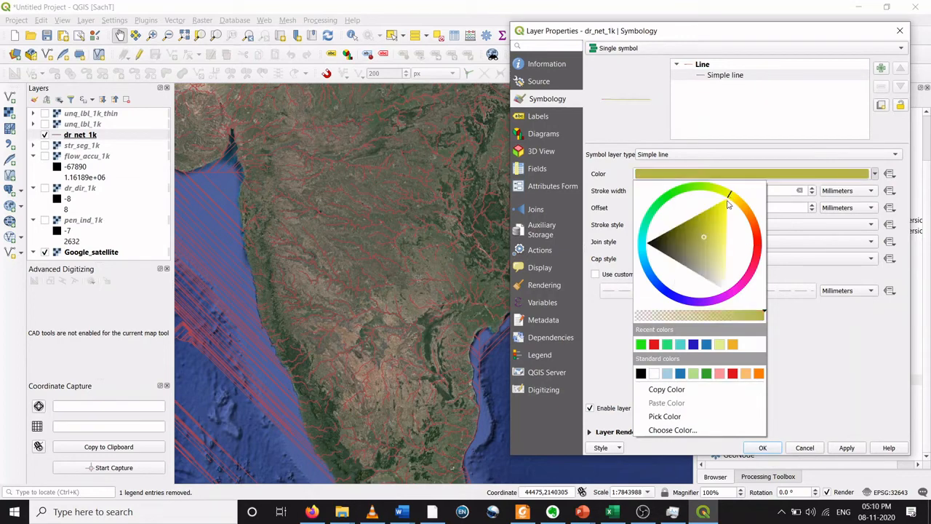
drag(728, 204, 721, 212)
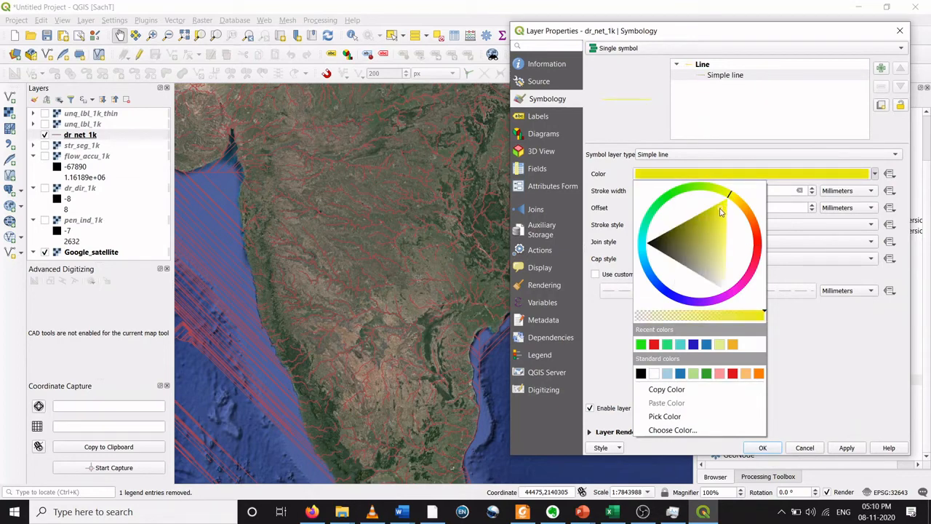
click(840, 382)
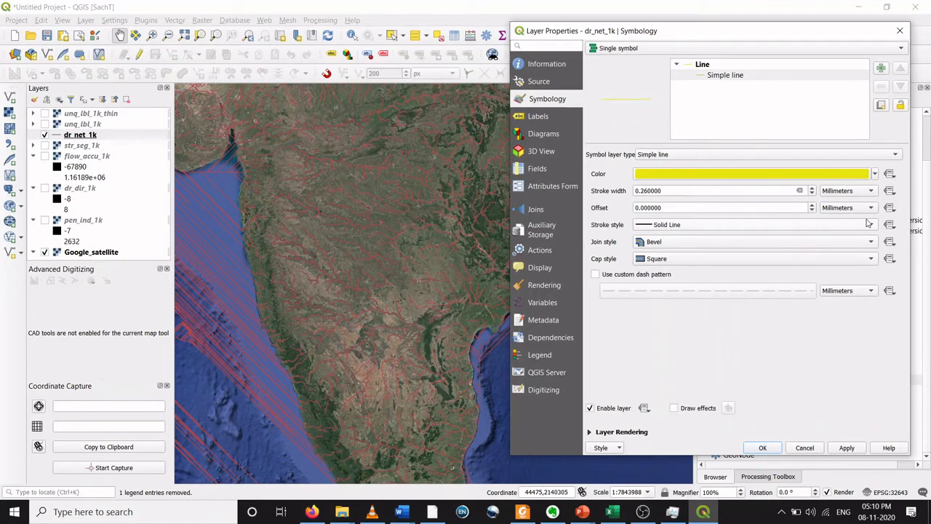
click(812, 189)
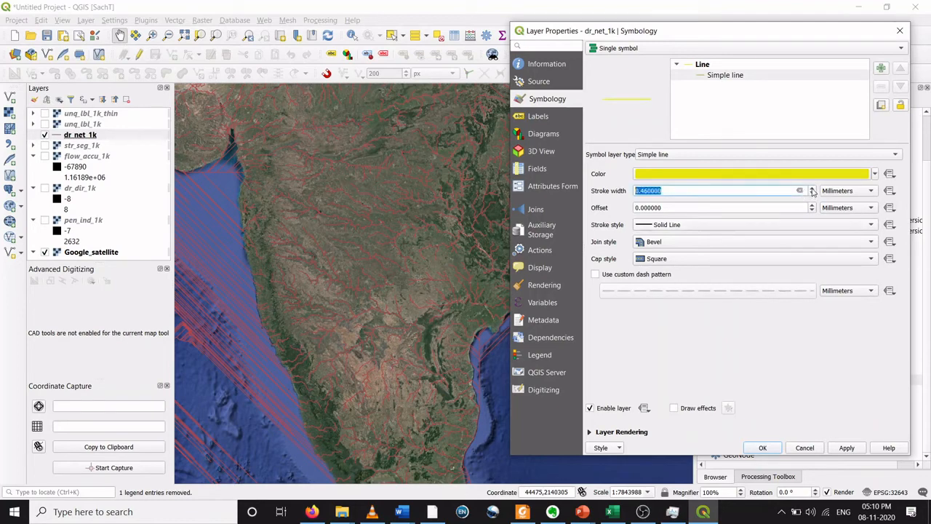
click(812, 188)
click(851, 449)
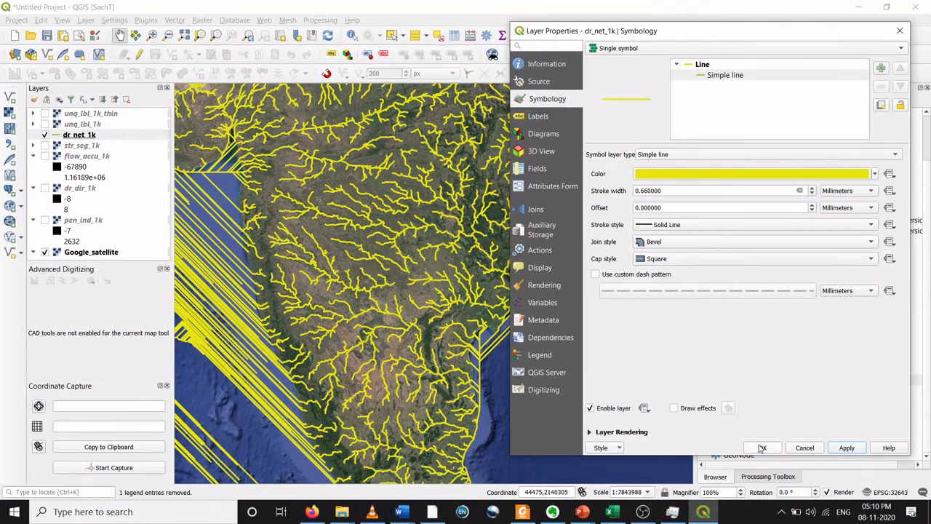
click(761, 448)
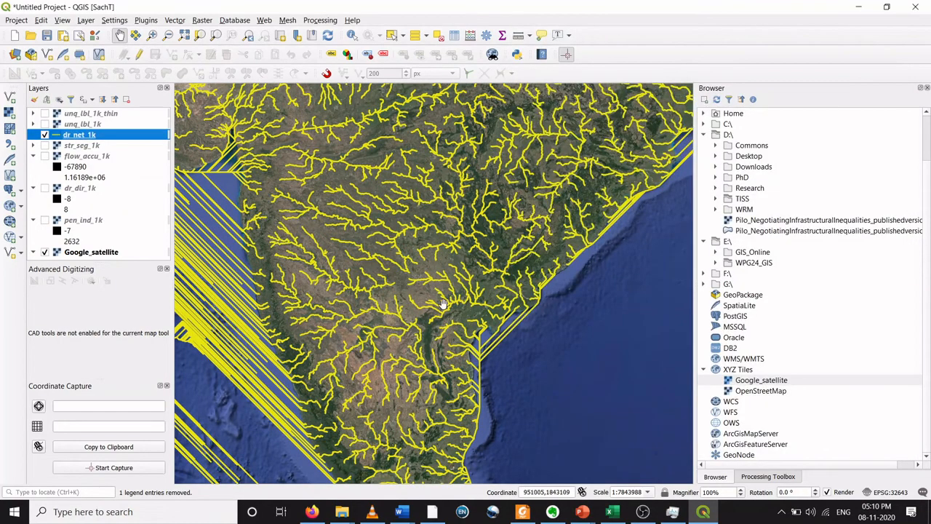
Step: Zoom in and out over the yellow stream lines while toggling the Google_satellite basemap to compare them with the imagery
scroll(449, 297, up, 1)
scroll(449, 297, down, 1)
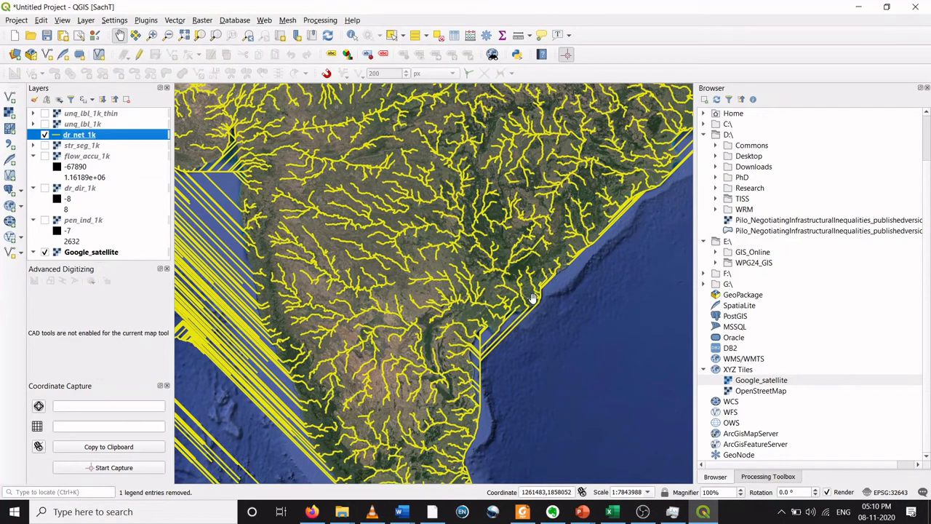
scroll(513, 277, up, 1)
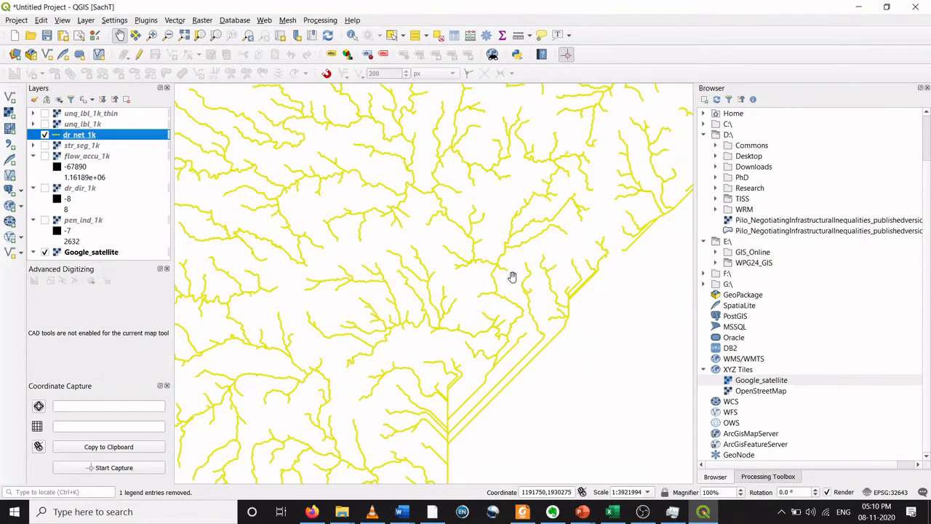
click(45, 253)
scroll(495, 339, up, 1)
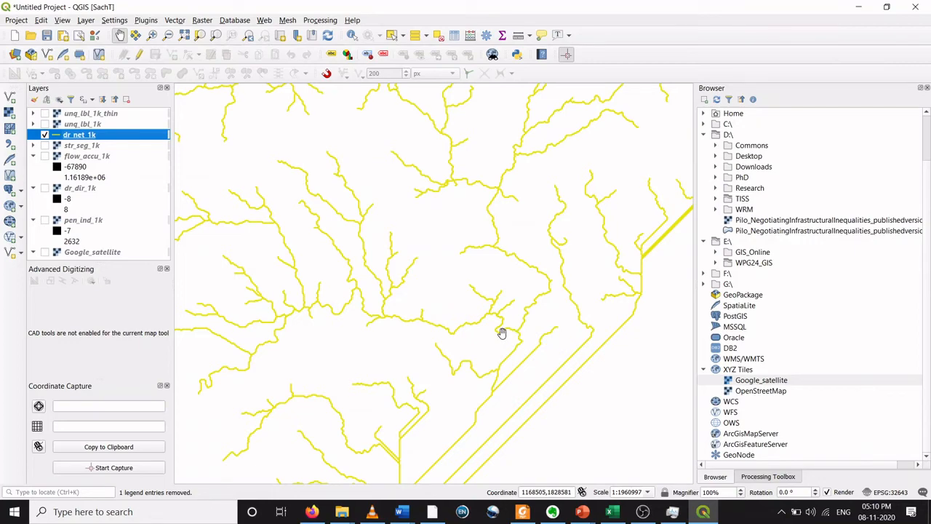
scroll(502, 333, down, 1)
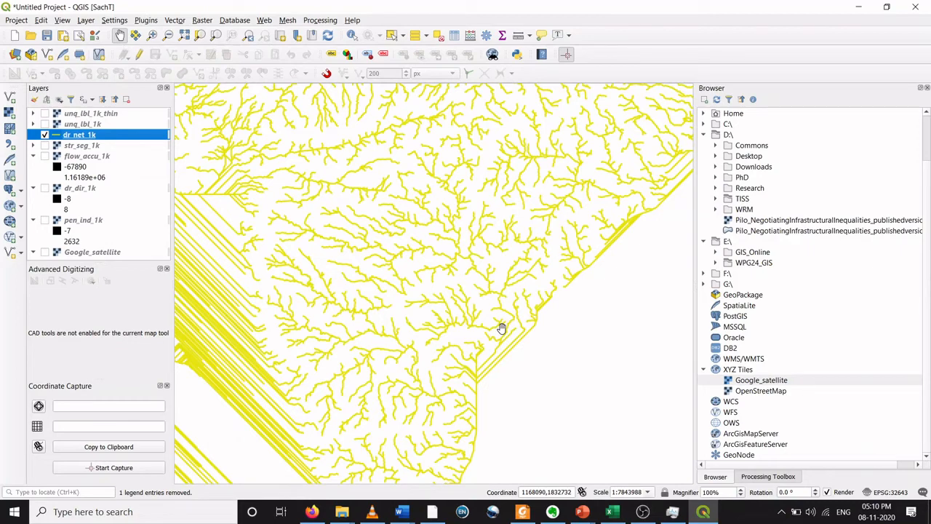
click(44, 251)
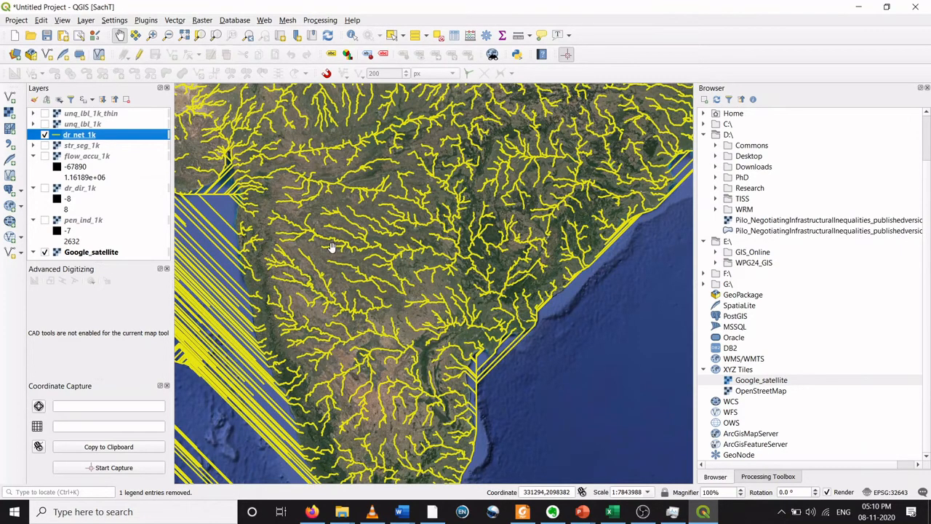
Step: Zoom and pan across the dr_net_1k streams over the satellite imagery to inspect how they follow the rivers
scroll(331, 247, up, 2)
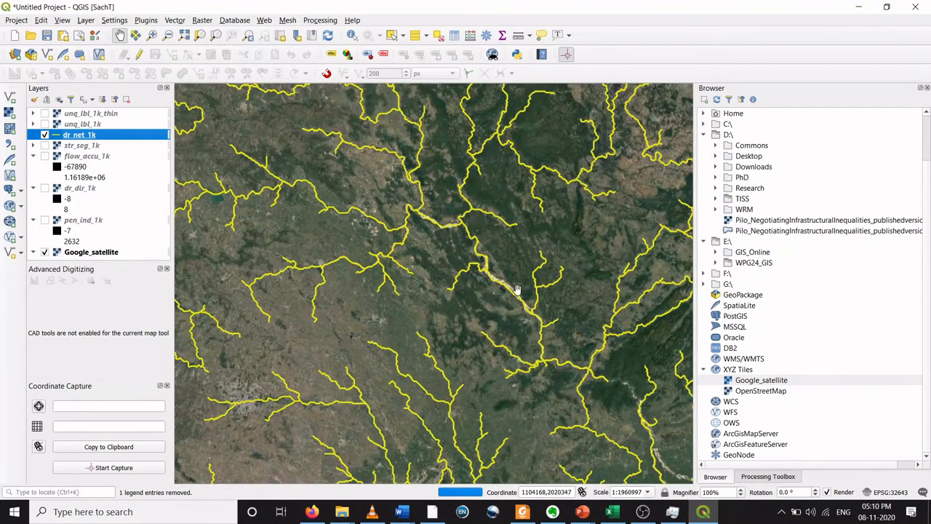
scroll(517, 290, down, 2)
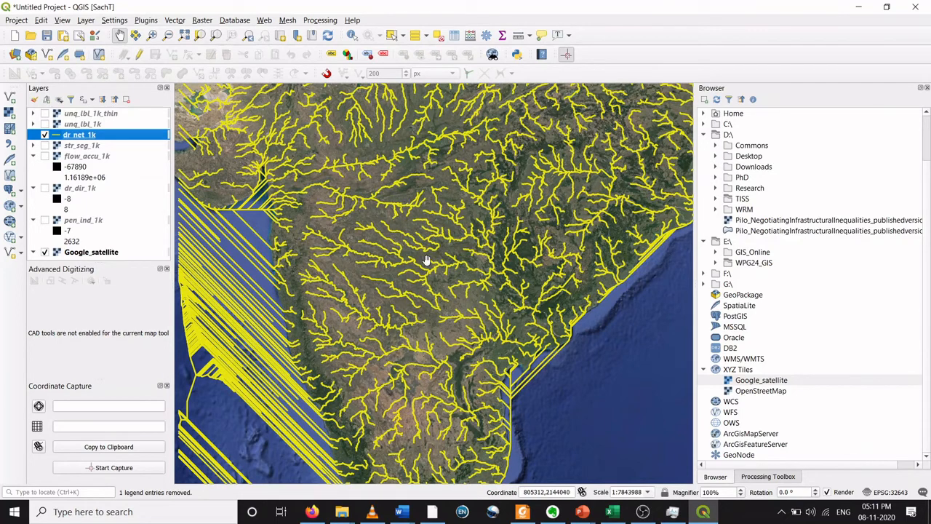
scroll(410, 261, up, 2)
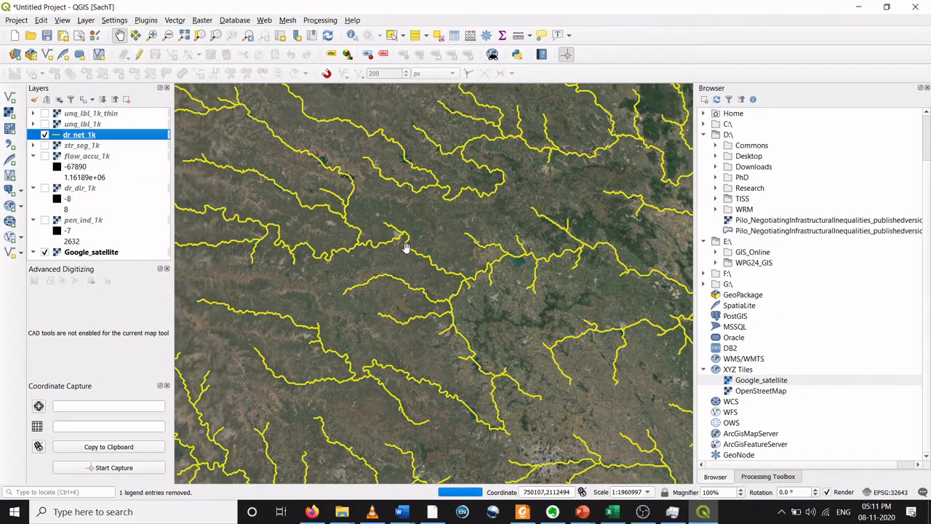
scroll(454, 273, down, 2)
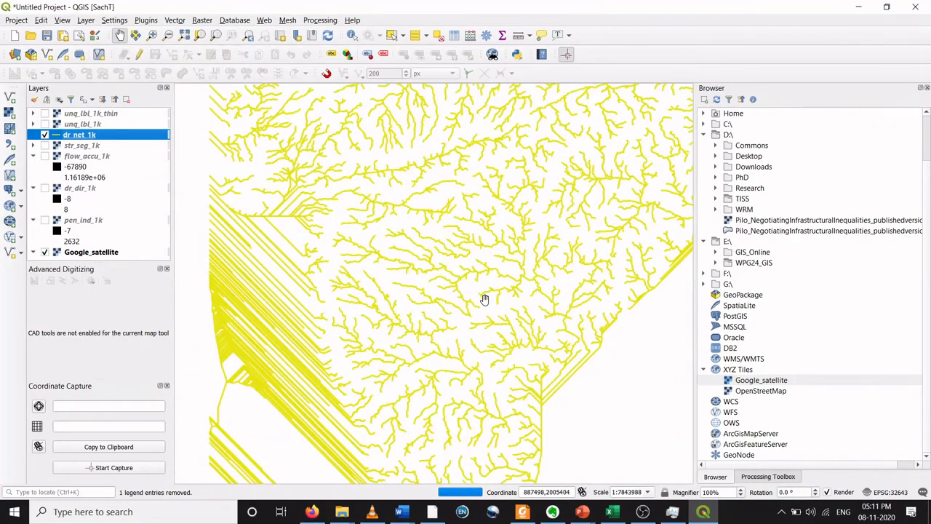
drag(484, 299, 435, 279)
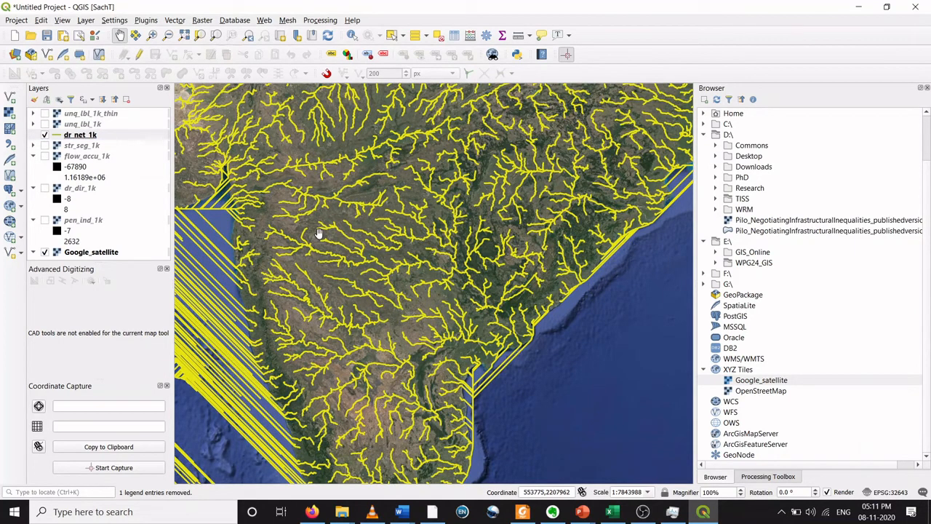
click(75, 137)
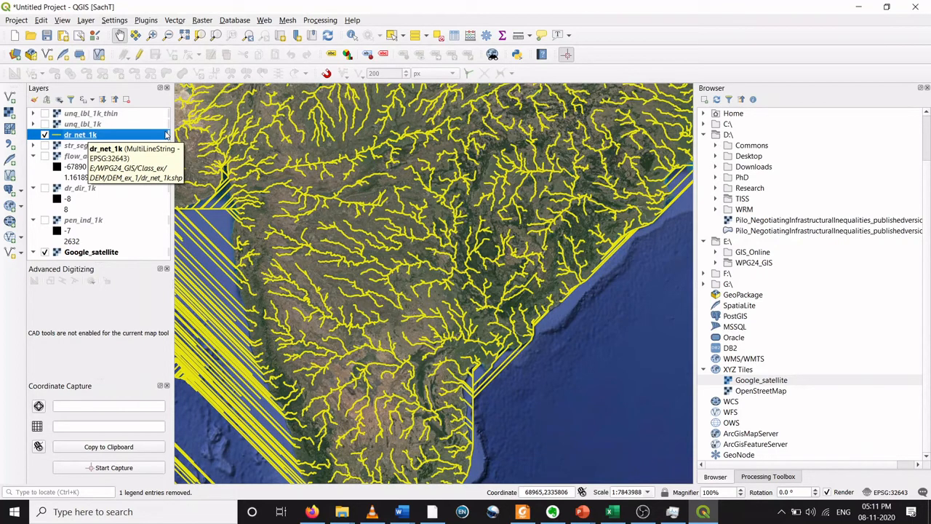
Step: Open the r.water.outlet tool from the Processing Toolbox and set its input raster to dr_dir_1k
key(ctrl+alt+t)
click(728, 112)
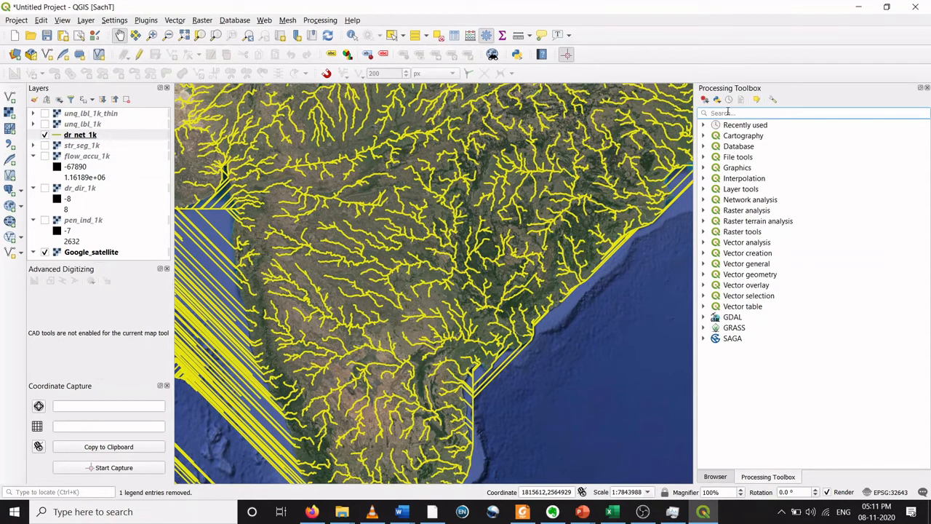
text(r.water)
click(768, 150)
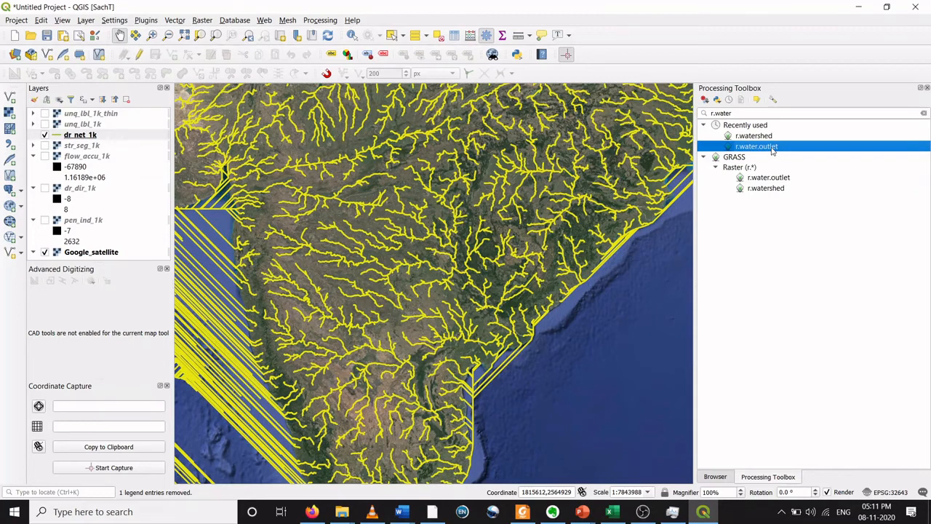
double_click(772, 148)
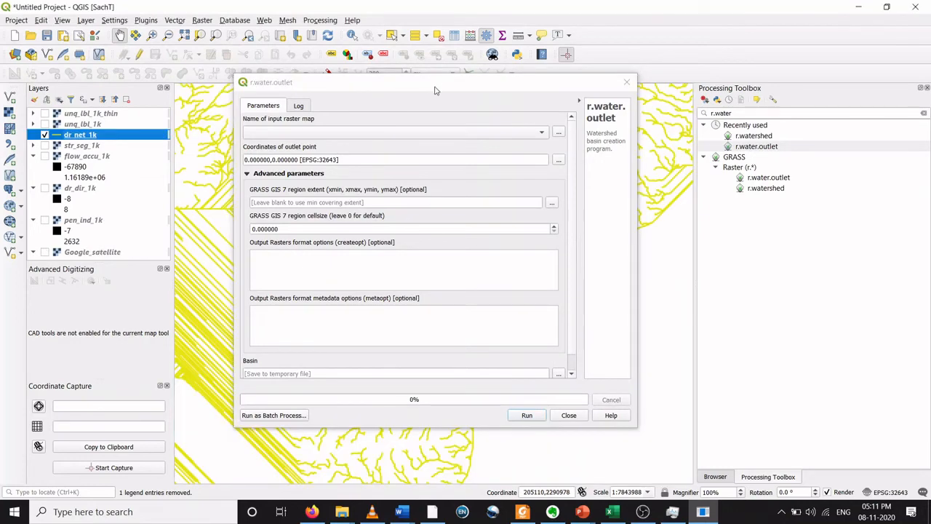
drag(438, 86, 458, 85)
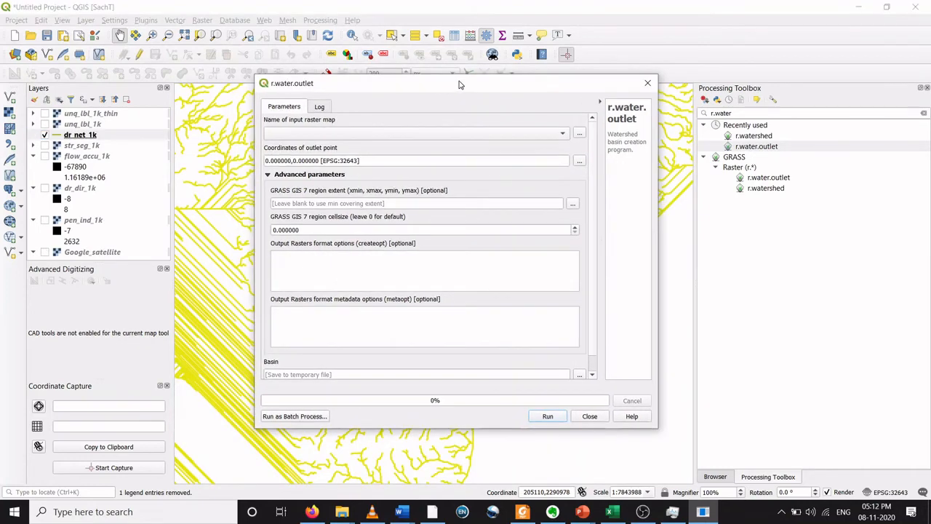
click(564, 138)
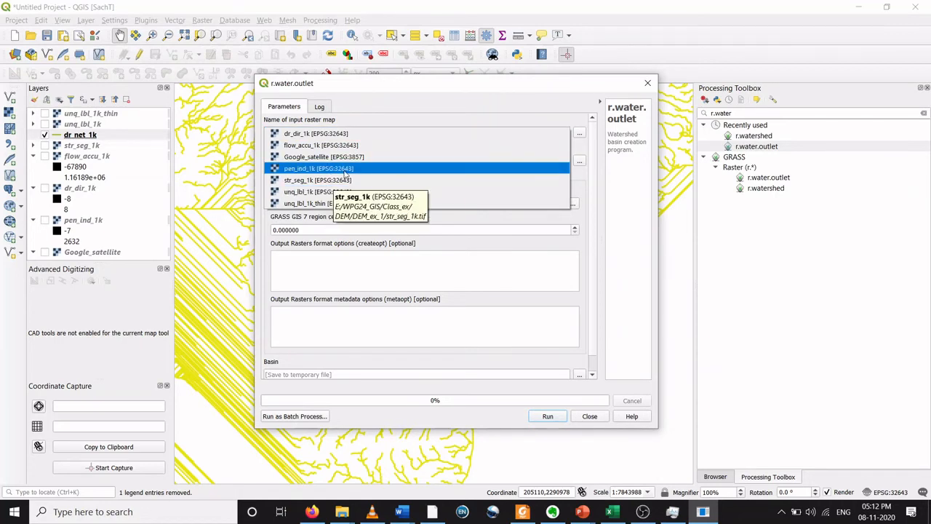
click(347, 136)
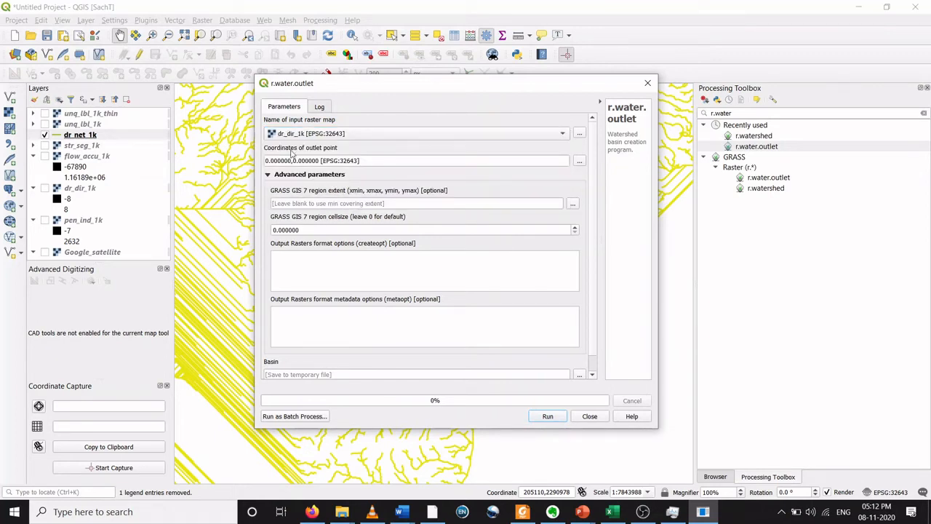
Step: Pick the outlet point on a stream line in the map for the outlet coordinates
click(580, 160)
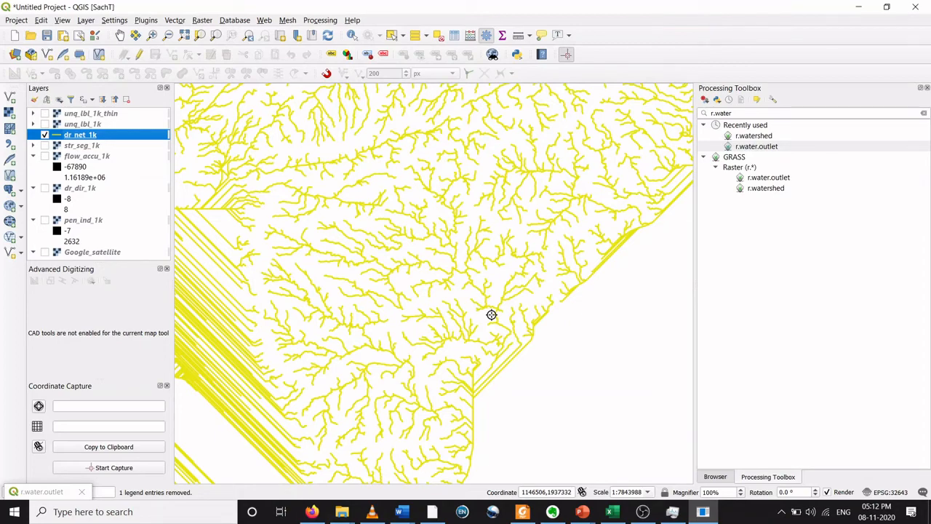
scroll(491, 315, up, 1)
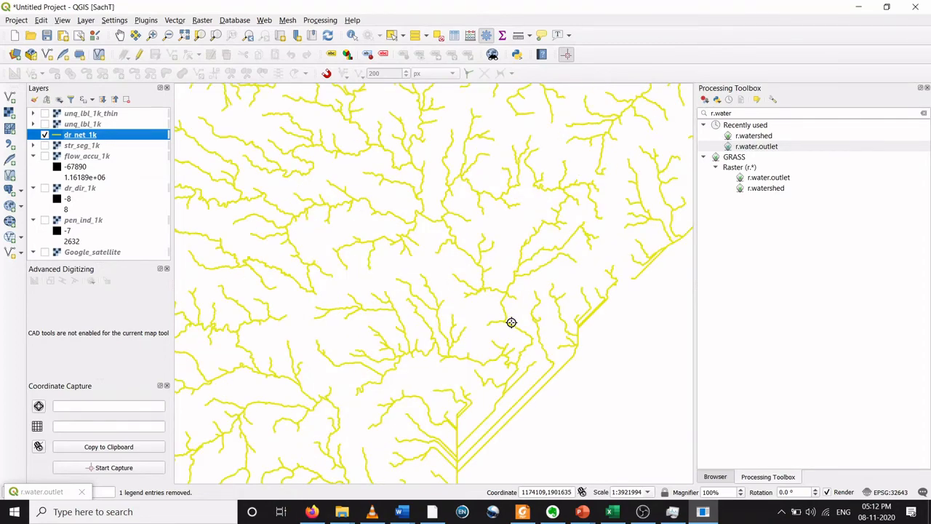
scroll(513, 371, up, 3)
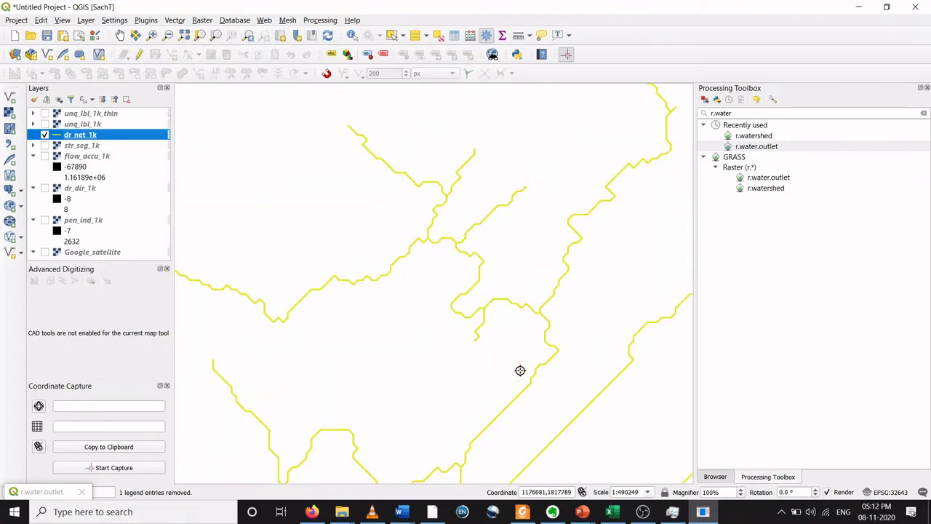
scroll(542, 322, up, 2)
click(542, 322)
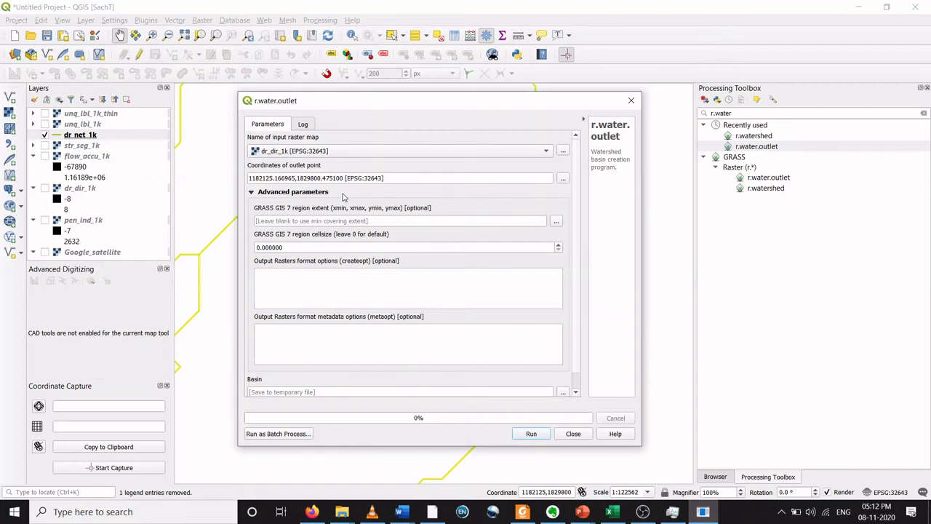
Step: Save the Basin output to file as basin_1.tif in the DEM_ex_1 folder, run r.water.outlet and close it
scroll(577, 286, down, 1)
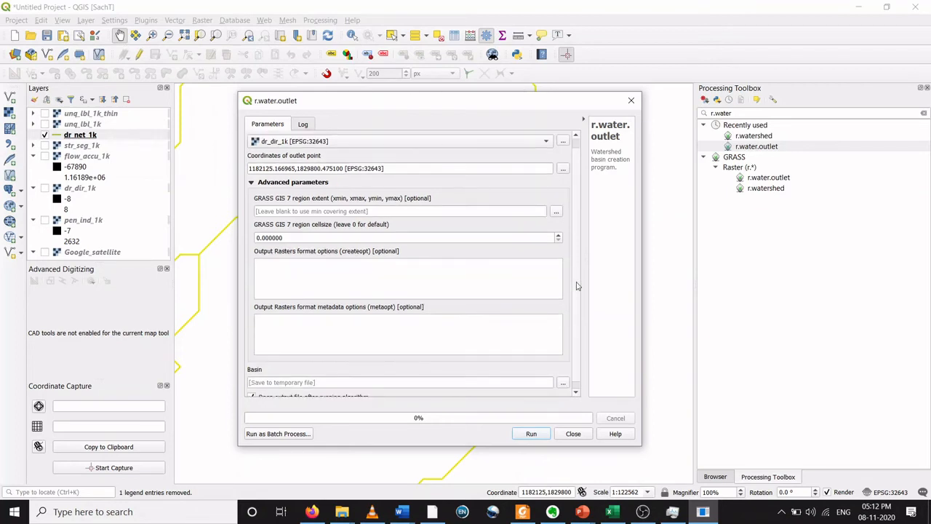
scroll(577, 286, down, 1)
click(565, 375)
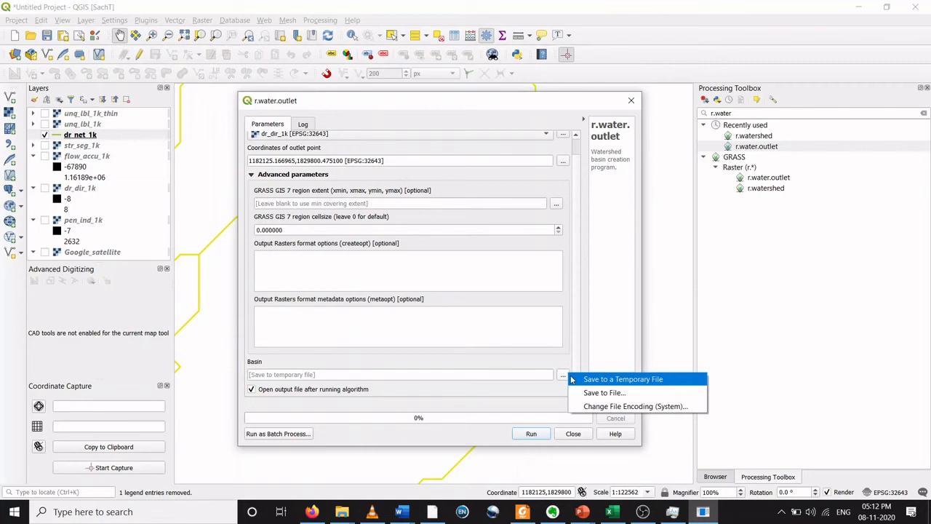
click(604, 392)
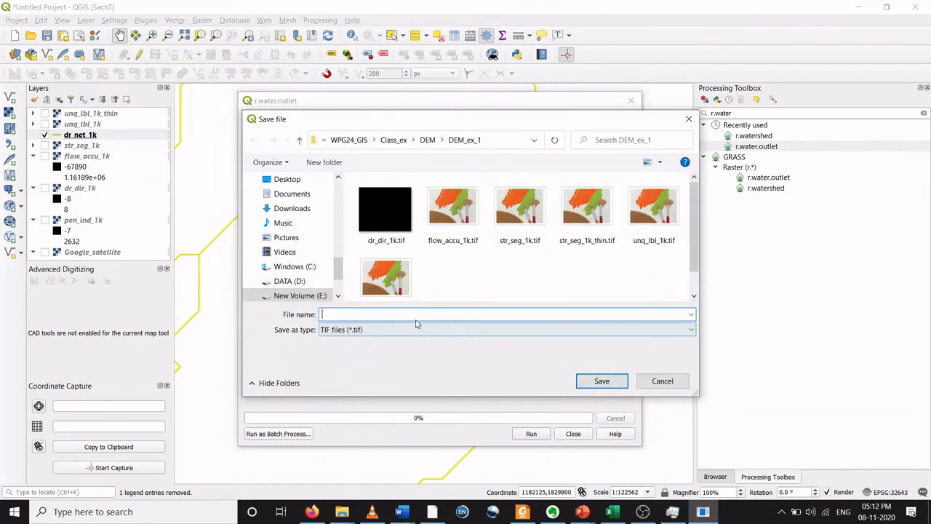
text(bs)
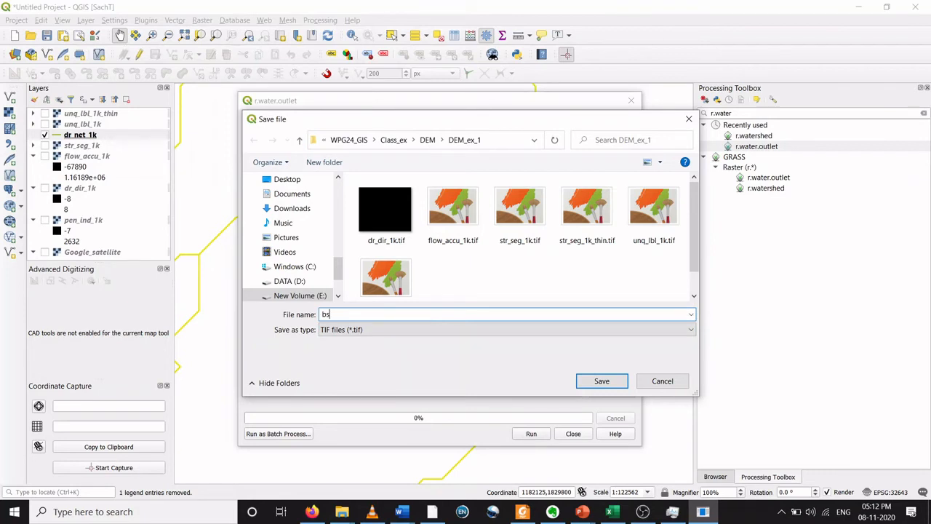
text(sin_1)
click(584, 382)
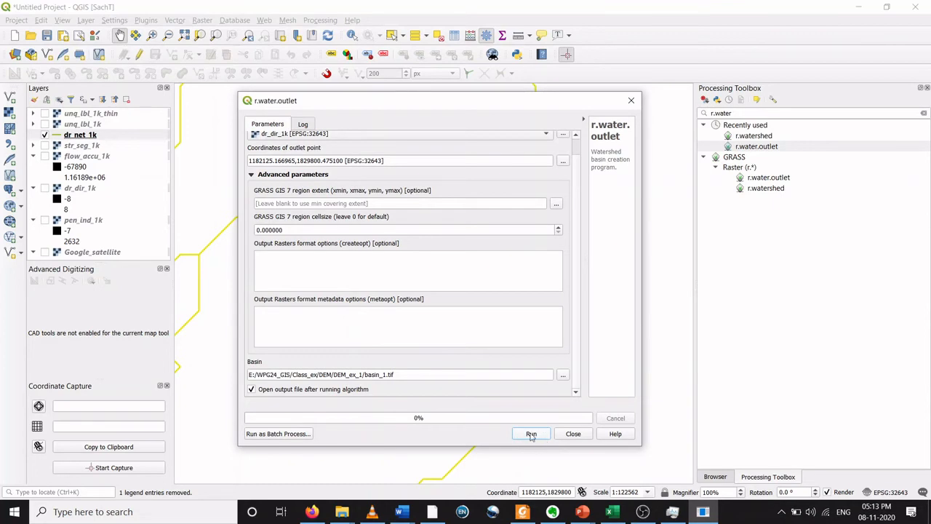
click(531, 434)
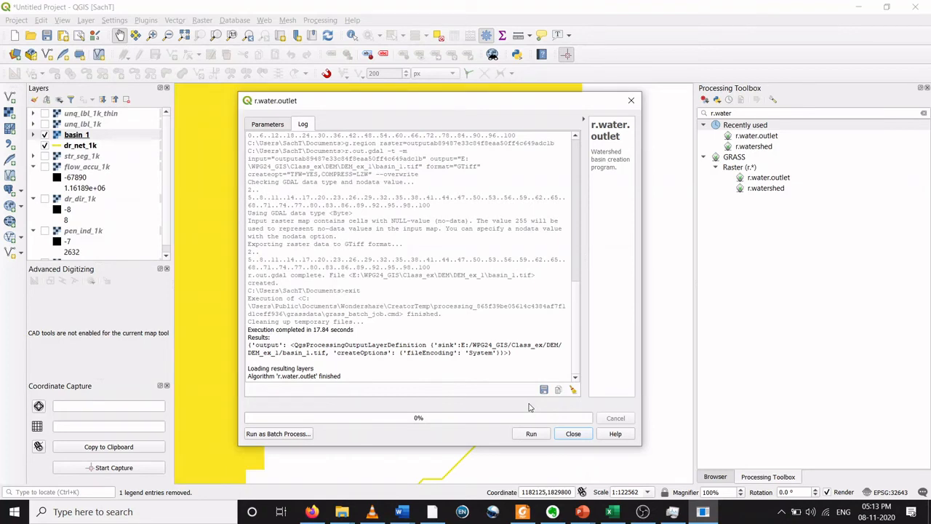
click(572, 435)
Step: Zoom in and out over the basin_1 raster and the drainage lines to examine the delineated basin
scroll(443, 352, down, 3)
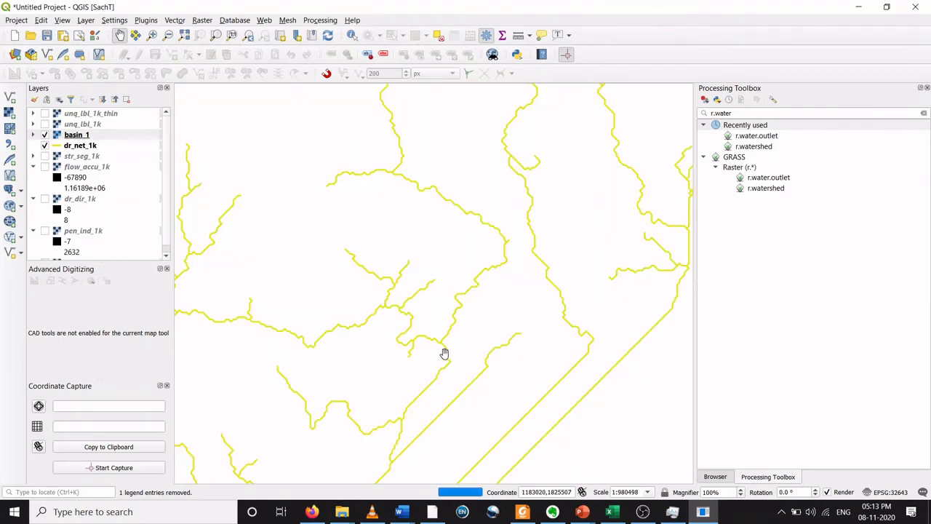
scroll(445, 346, down, 2)
scroll(446, 337, down, 1)
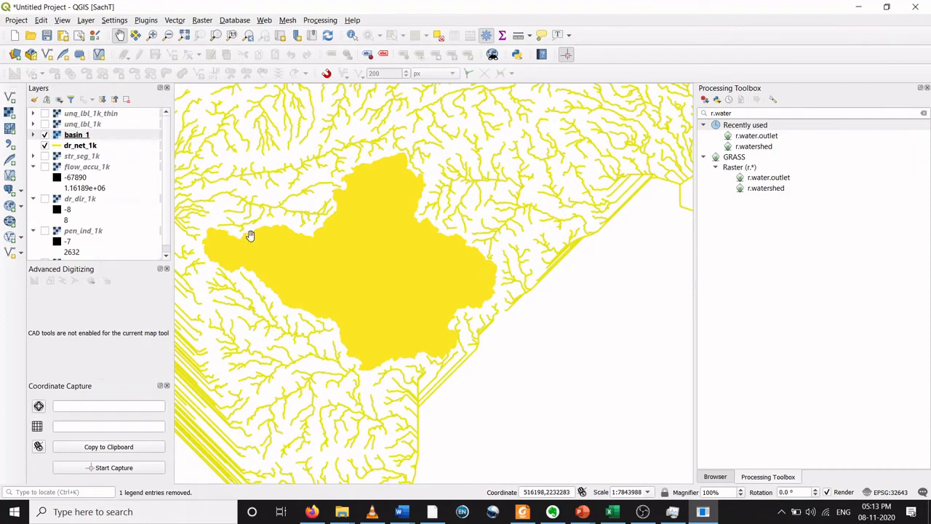
scroll(395, 325, up, 1)
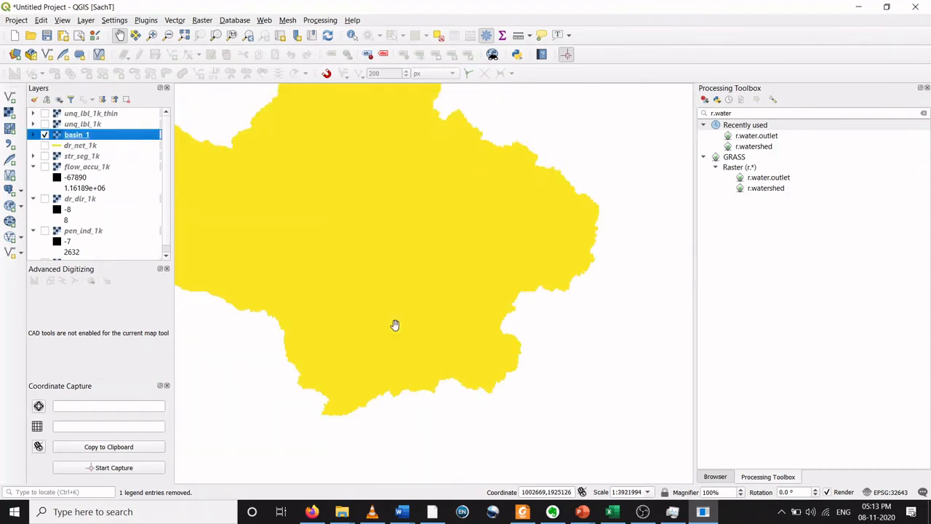
scroll(395, 324, down, 1)
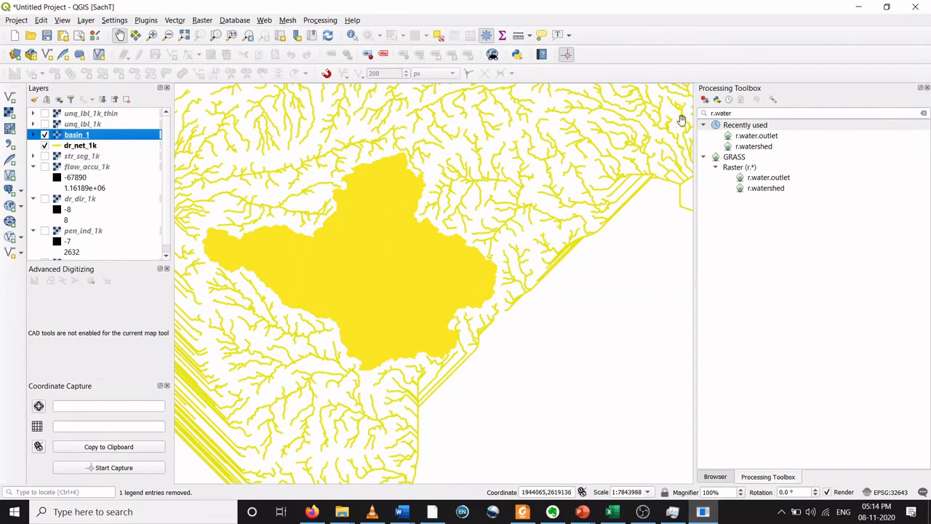
Step: Open the r.to.vect tool with basin_1 as input and area as the feature type
click(761, 113)
key(BackSpace)
key(BackSpace)
key(BackSpace)
key(BackSpace)
key(BackSpace)
key(BackSpace)
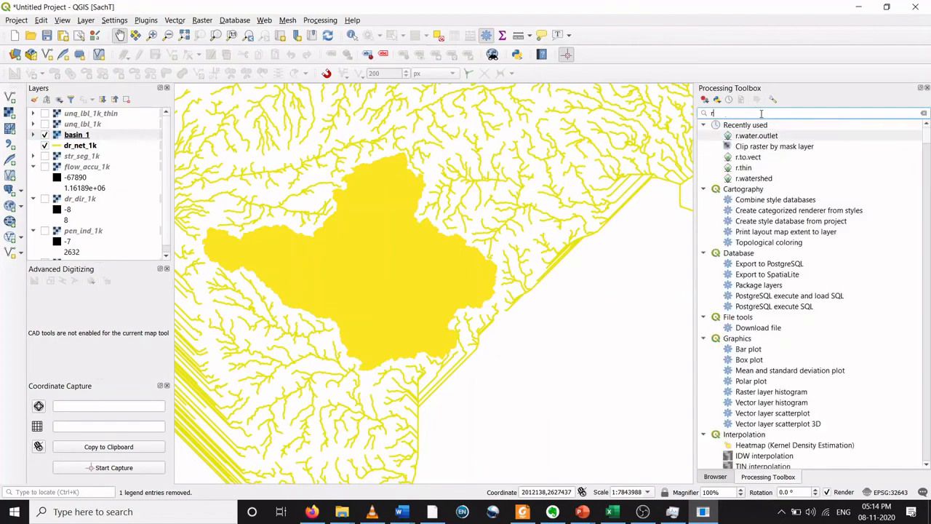
text(.to.)
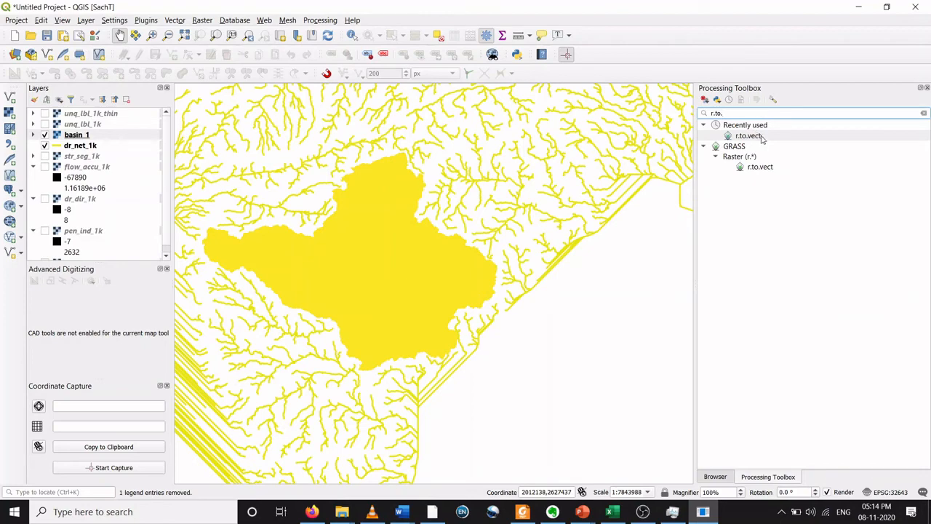
double_click(757, 137)
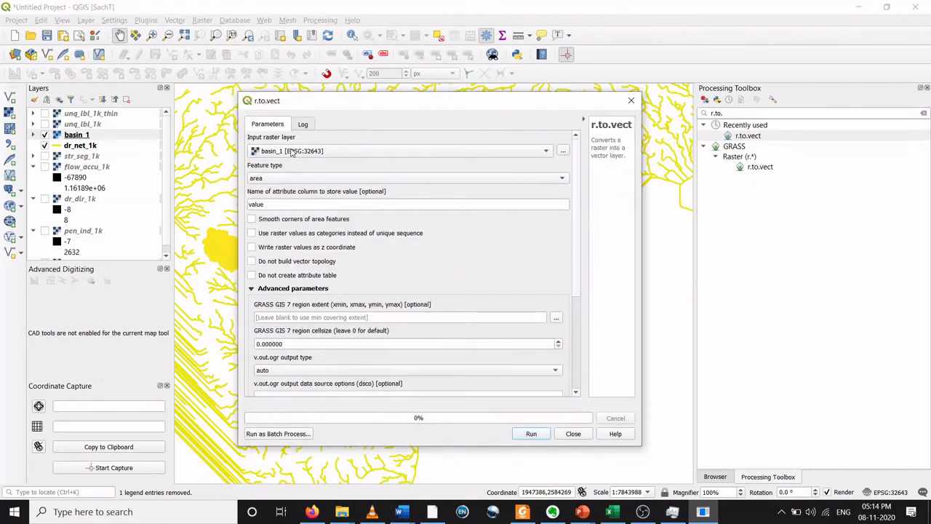
click(397, 180)
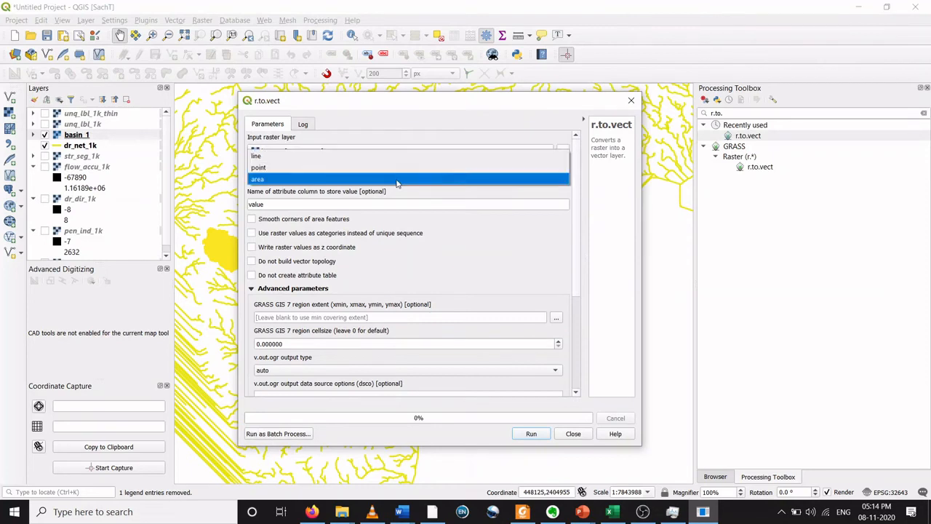
click(397, 179)
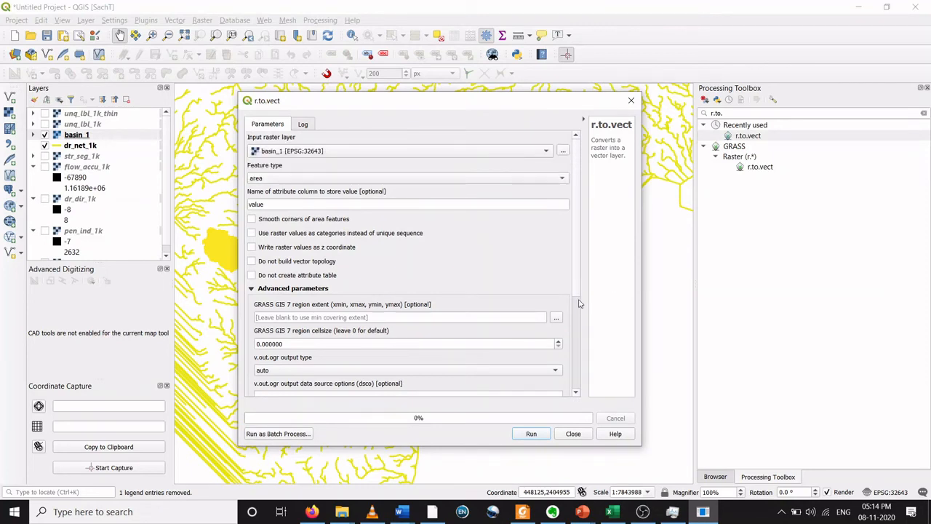
Step: Save the Vectorized output as basin_vect.shp in the DEM_ex_1 folder, run r.to.vect and close it
scroll(580, 293, down, 5)
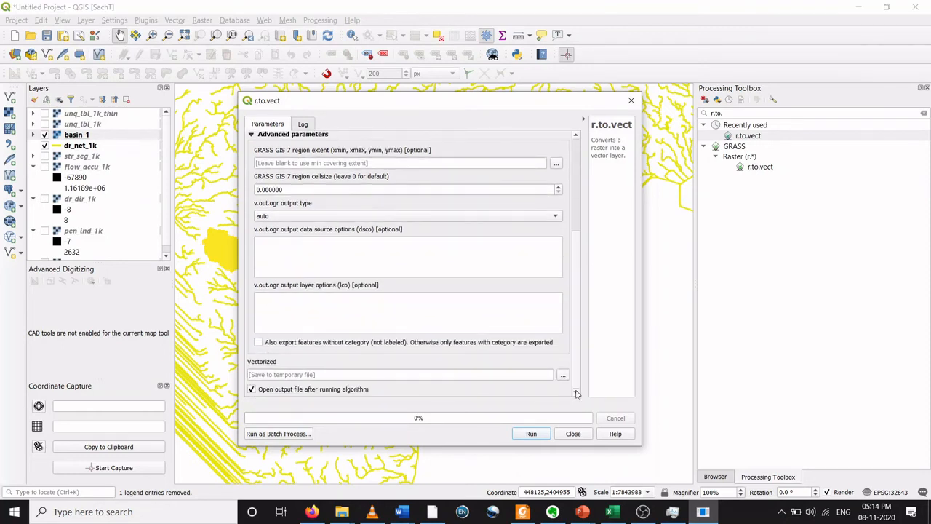
click(564, 376)
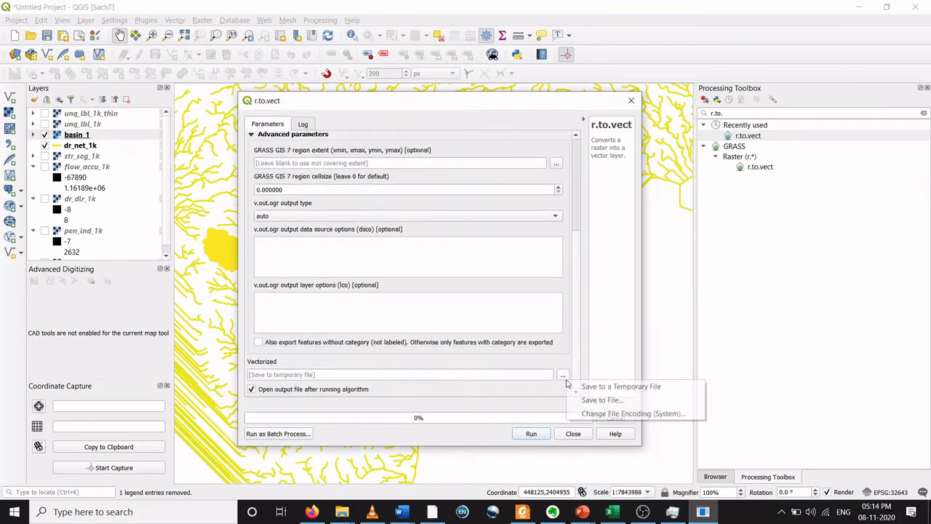
click(601, 401)
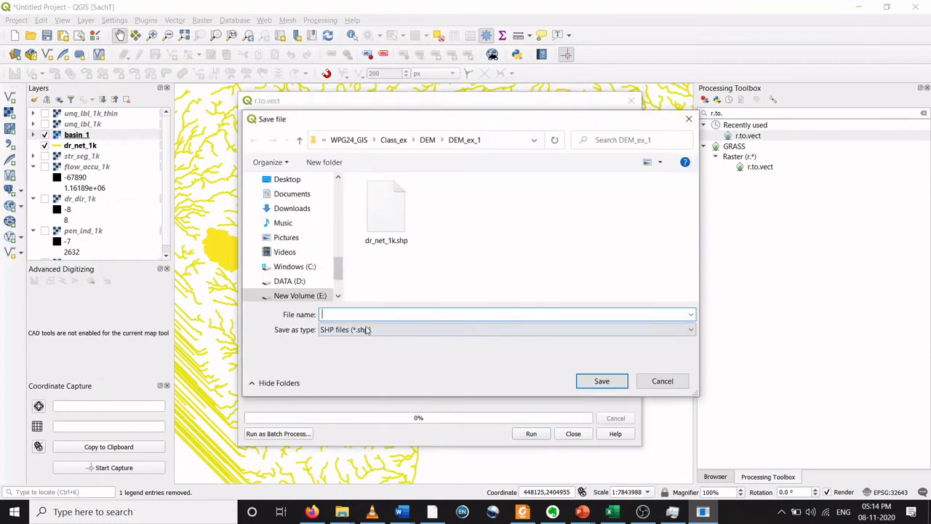
text(basin_)
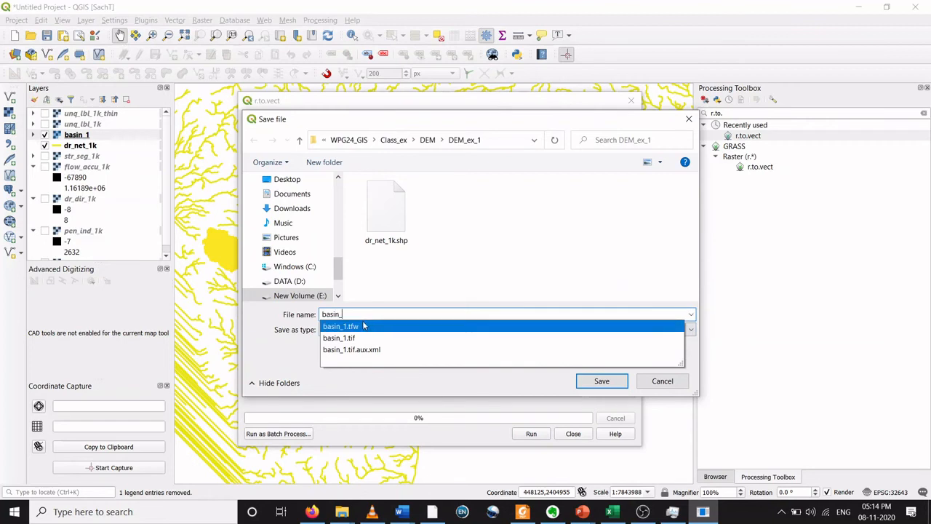
text(v)
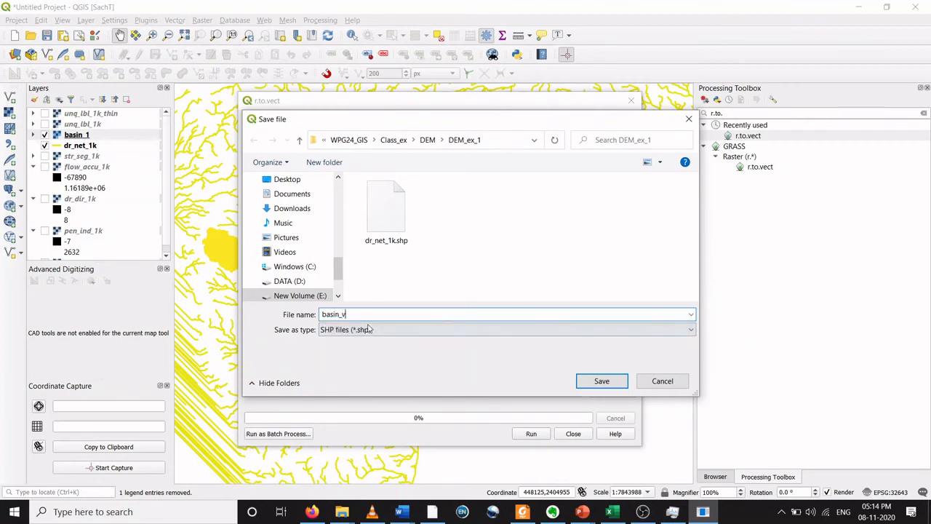
text(ect)
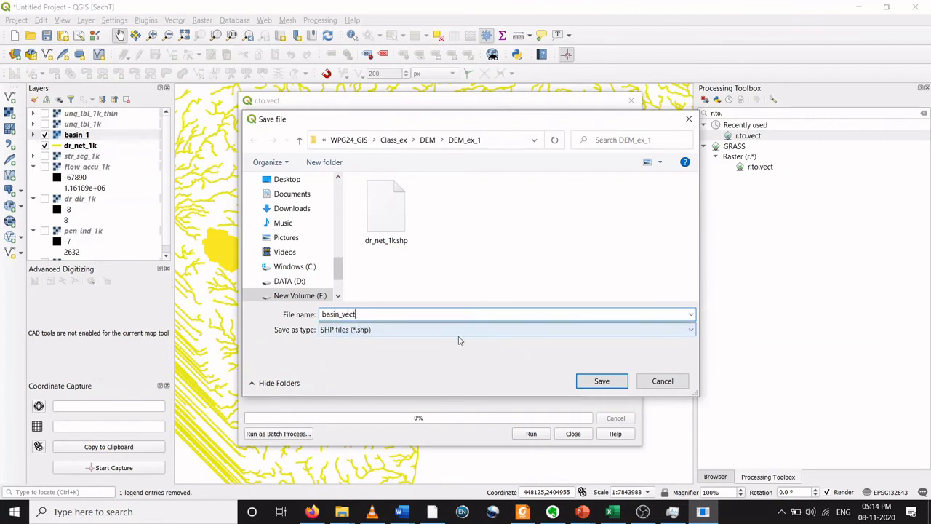
click(600, 381)
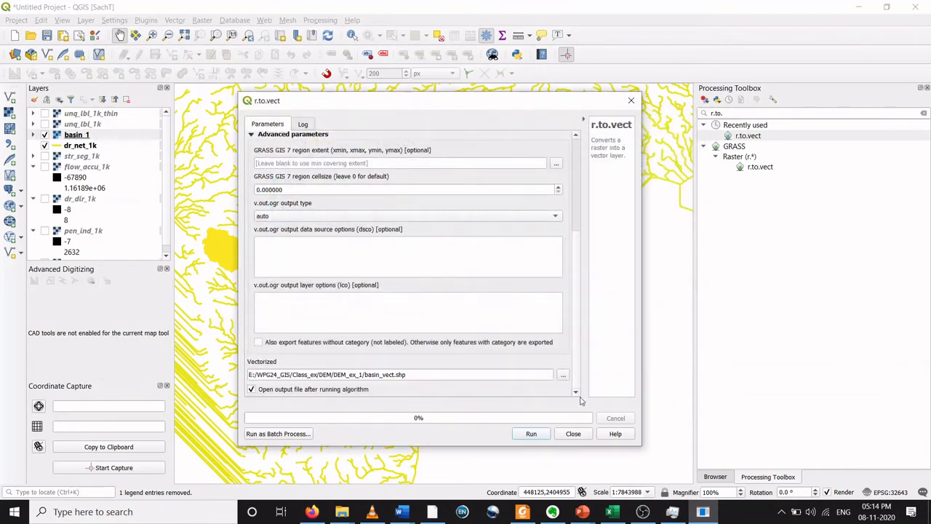
click(544, 433)
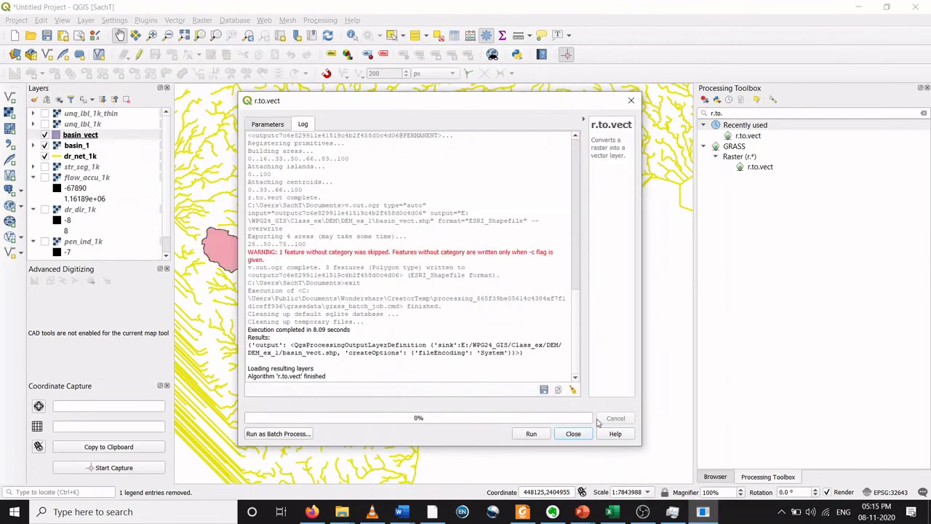
click(574, 434)
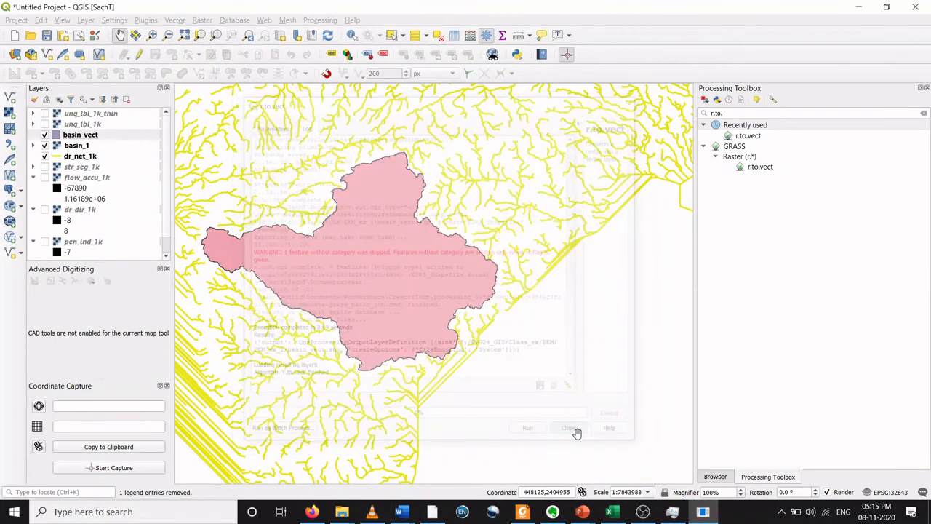
Step: Hide the basin_1 layer and move basin_vect beneath the dr_net_1k drainage lines in the layer order
click(54, 136)
click(45, 146)
click(44, 156)
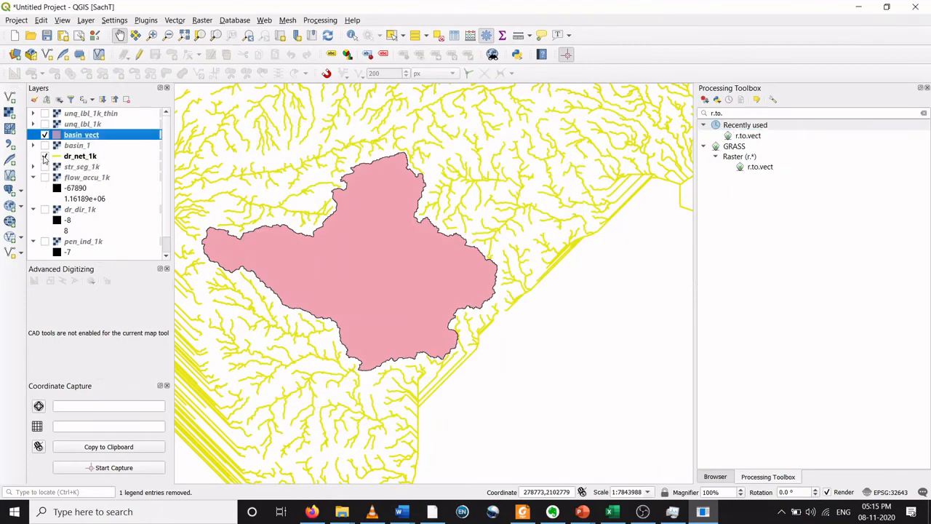
scroll(273, 246, up, 2)
scroll(273, 245, down, 2)
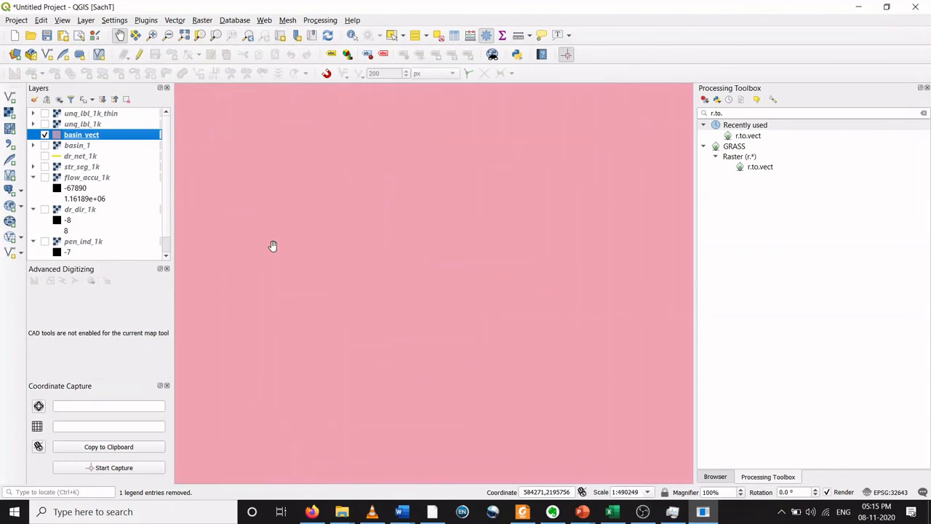
click(45, 156)
drag(61, 138, 49, 166)
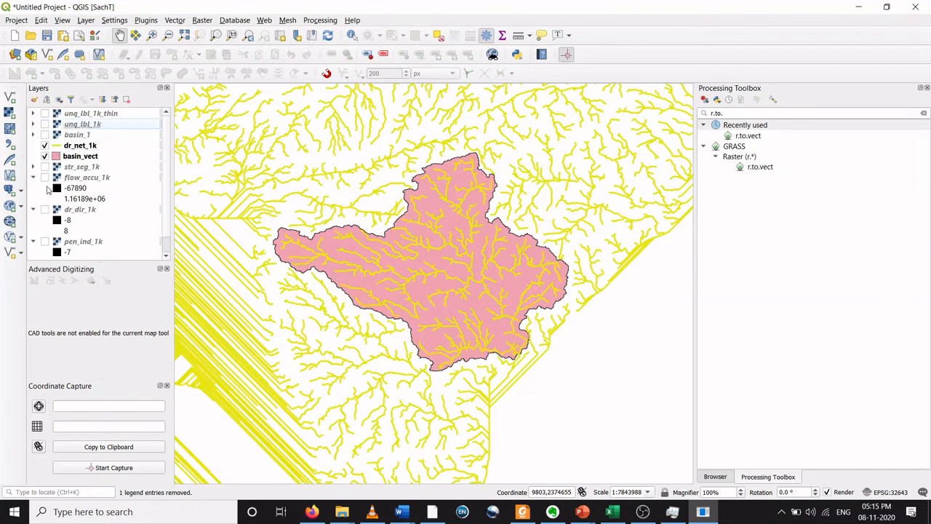
Step: Zoom and pan over the basin_vect polygon and drainage lines to examine the vectorized basin
scroll(503, 344, up, 1)
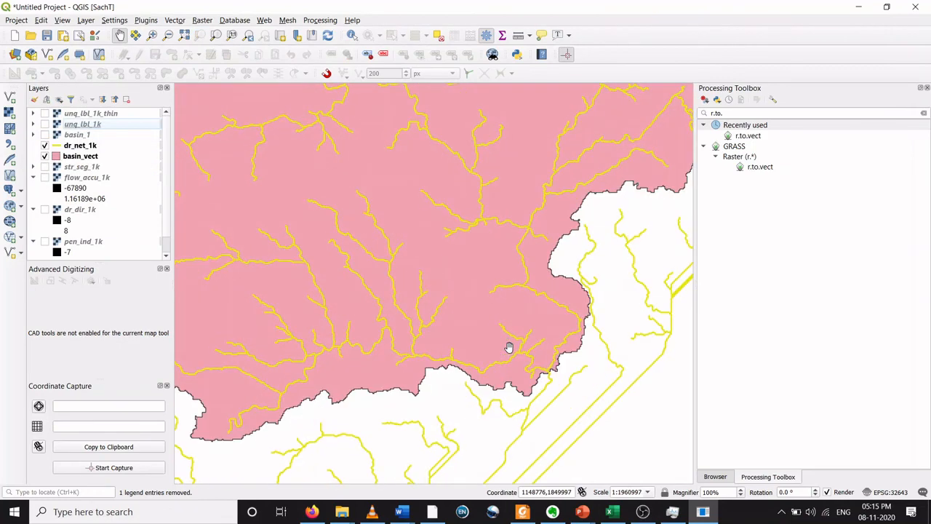
scroll(507, 347, down, 2)
scroll(495, 331, up, 1)
scroll(493, 328, up, 1)
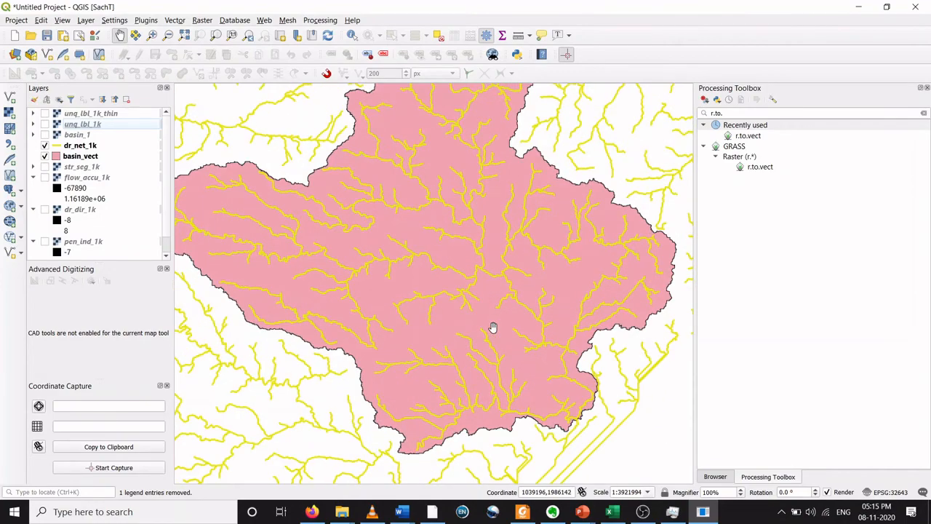
scroll(492, 327, up, 2)
scroll(493, 327, down, 2)
scroll(492, 327, down, 1)
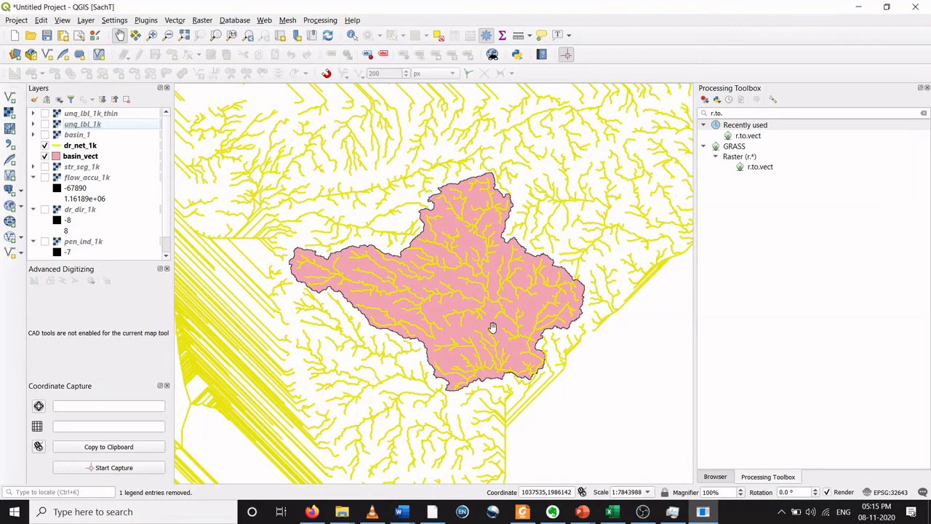
drag(492, 327, 478, 308)
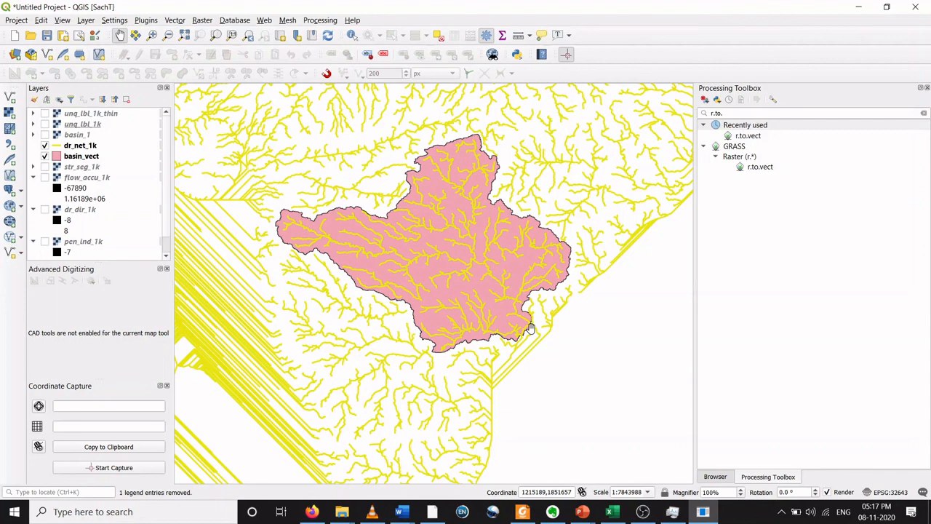
Step: Zoom into the basin's outlet edge and back out to inspect how the basin_vect boundary follows the drainage lines
scroll(530, 328, up, 2)
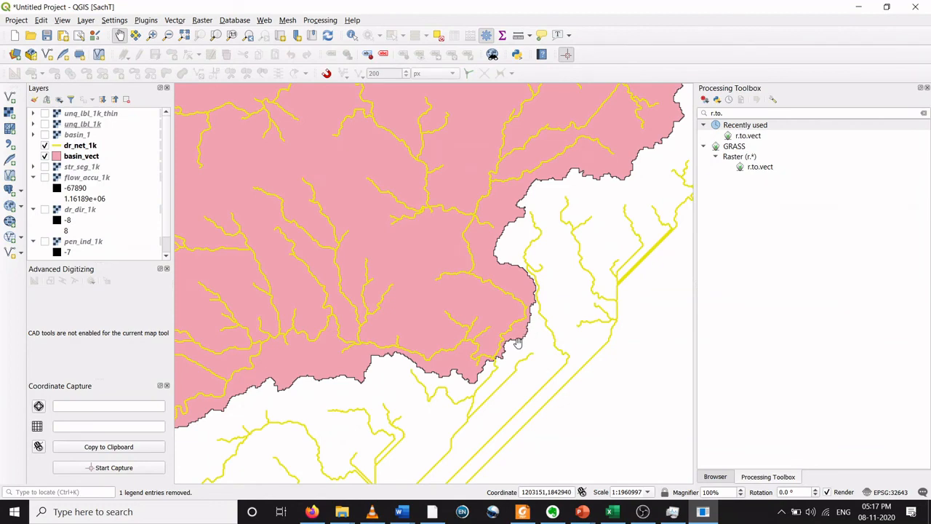
scroll(517, 342, up, 1)
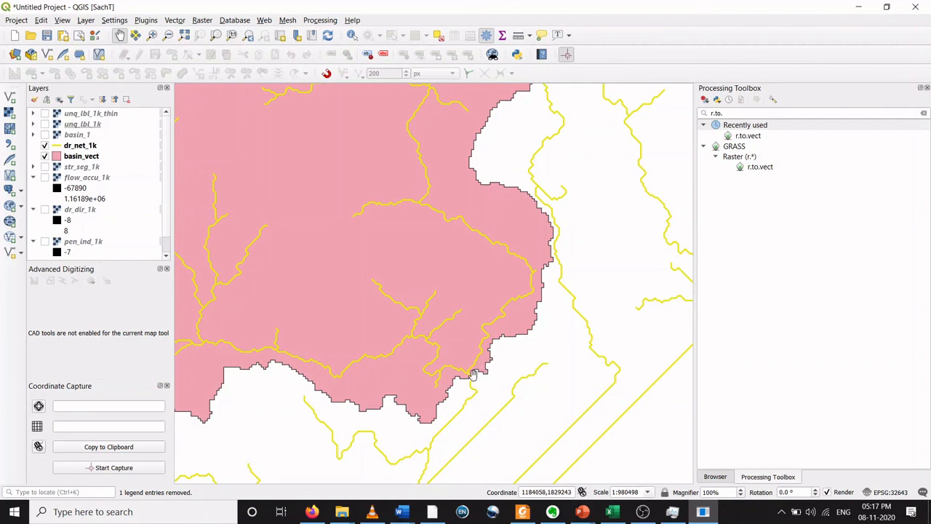
scroll(472, 374, up, 1)
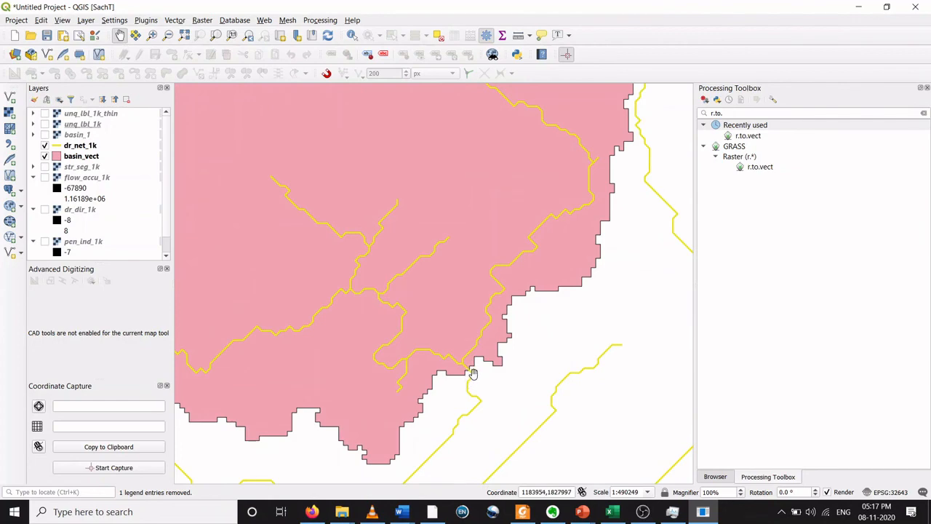
scroll(473, 373, down, 4)
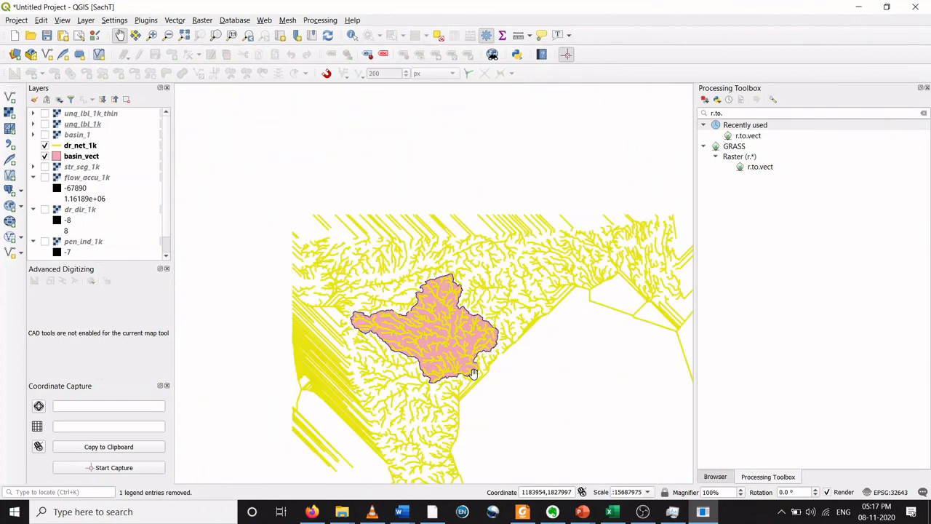
scroll(469, 370, down, 1)
scroll(464, 366, up, 3)
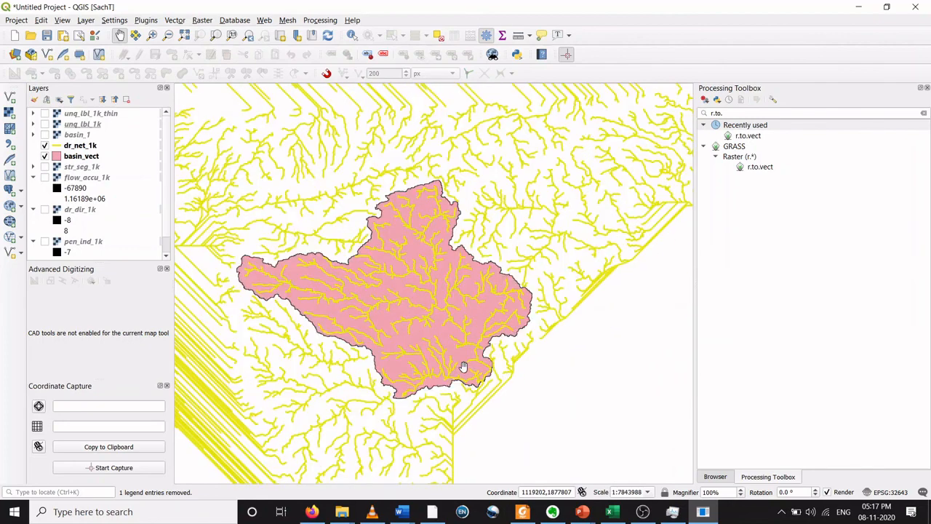
scroll(464, 367, down, 1)
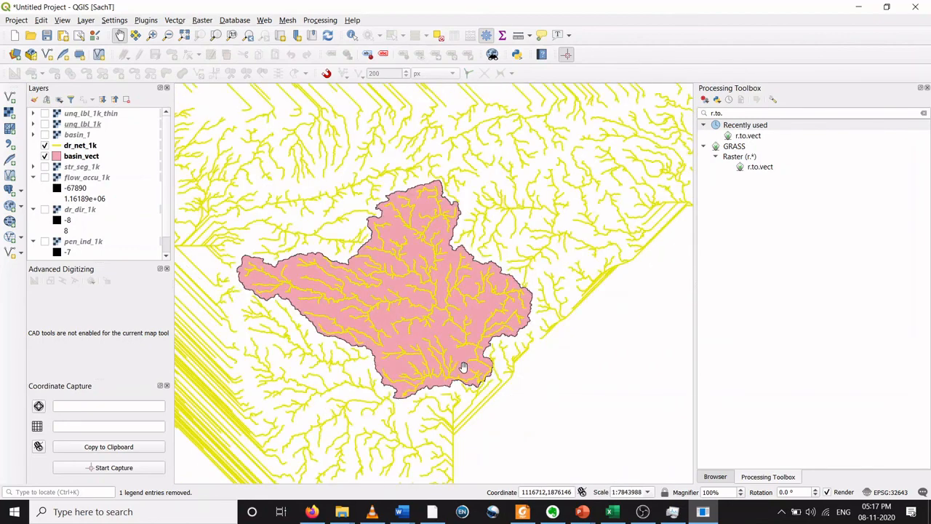